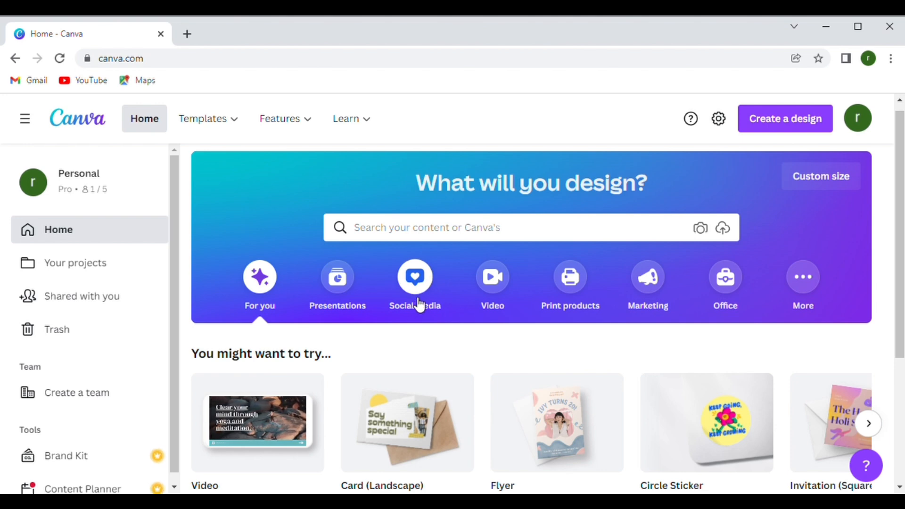
# Create a blank Instagram Reels design from the social media category
pyautogui.scroll(-5, 420, 305)
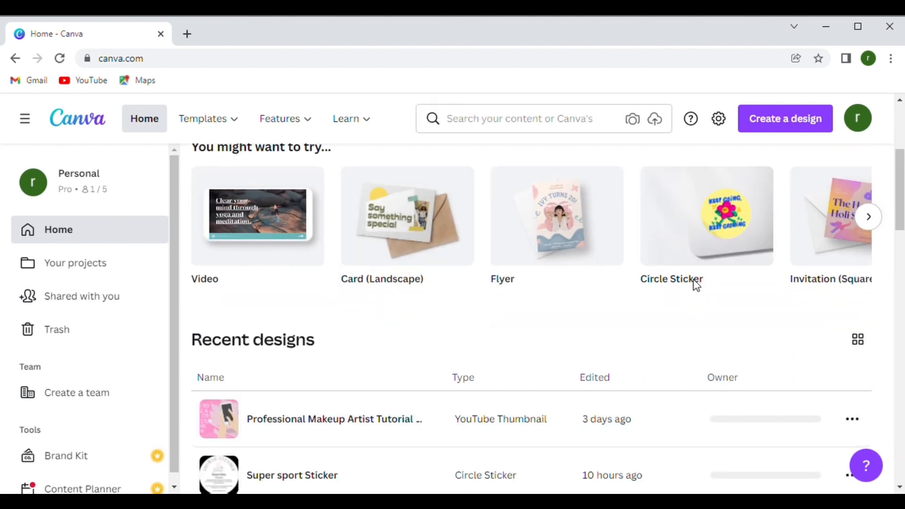
pyautogui.scroll(5, 527, 276)
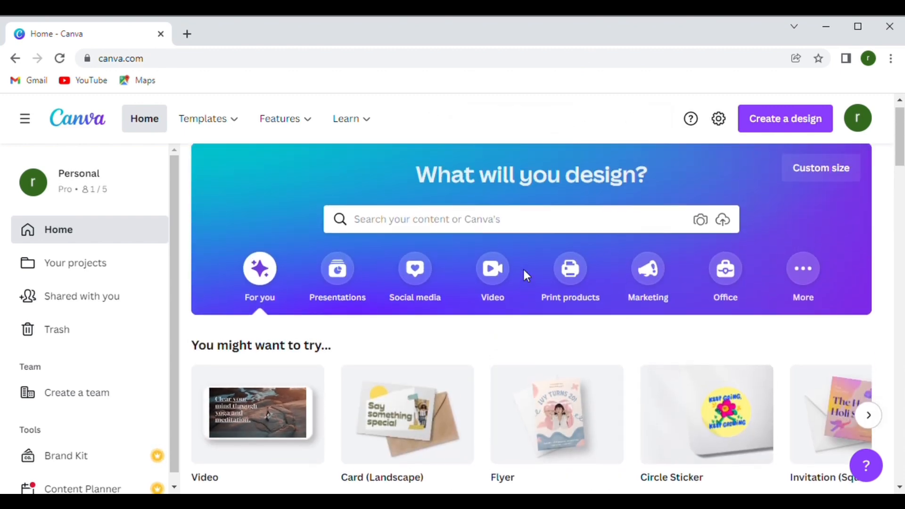
pyautogui.click(424, 273)
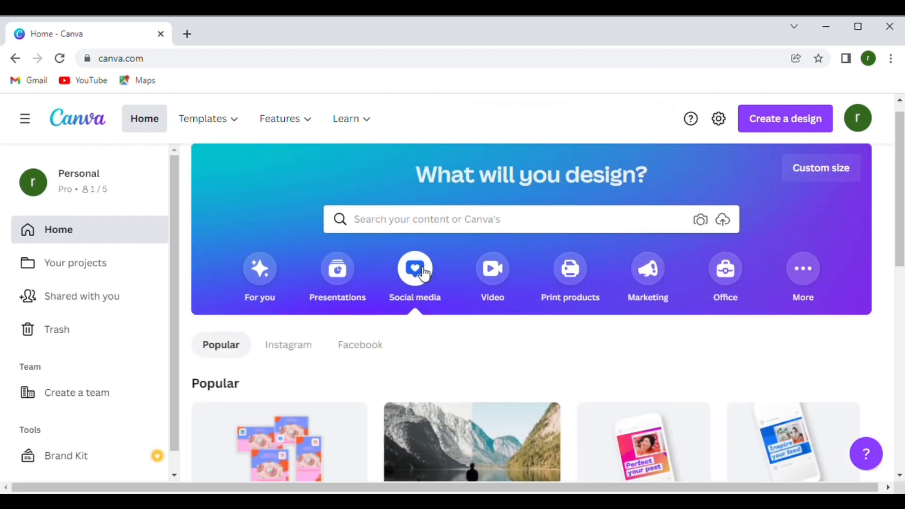
pyautogui.scroll(-3, 418, 254)
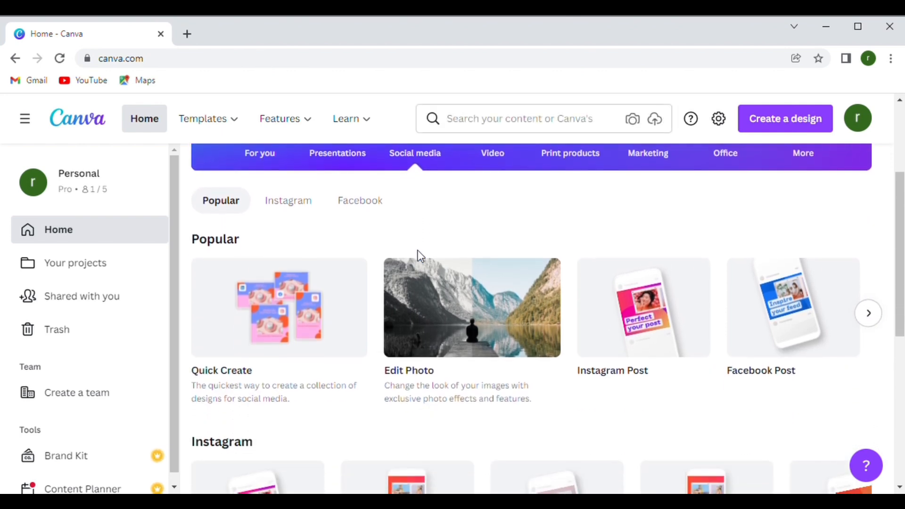
pyautogui.moveTo(644, 279)
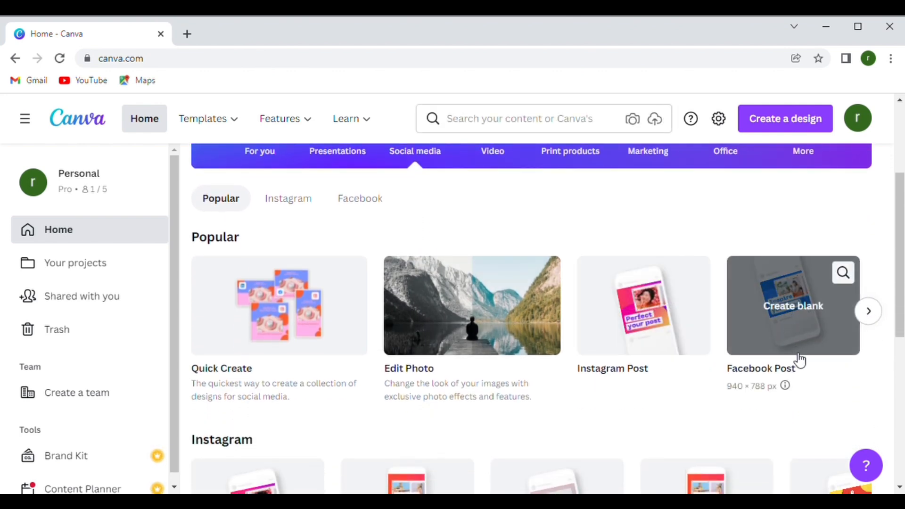
pyautogui.scroll(-4, 797, 359)
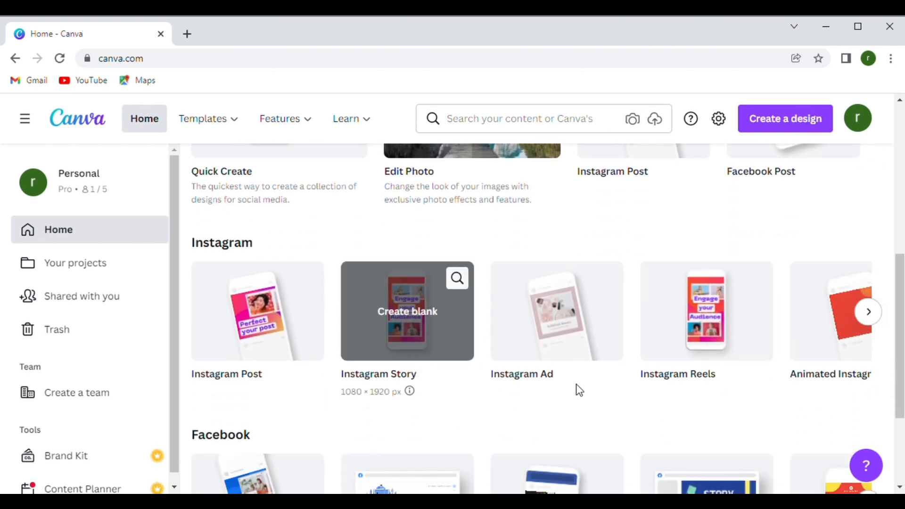
pyautogui.moveTo(671, 350)
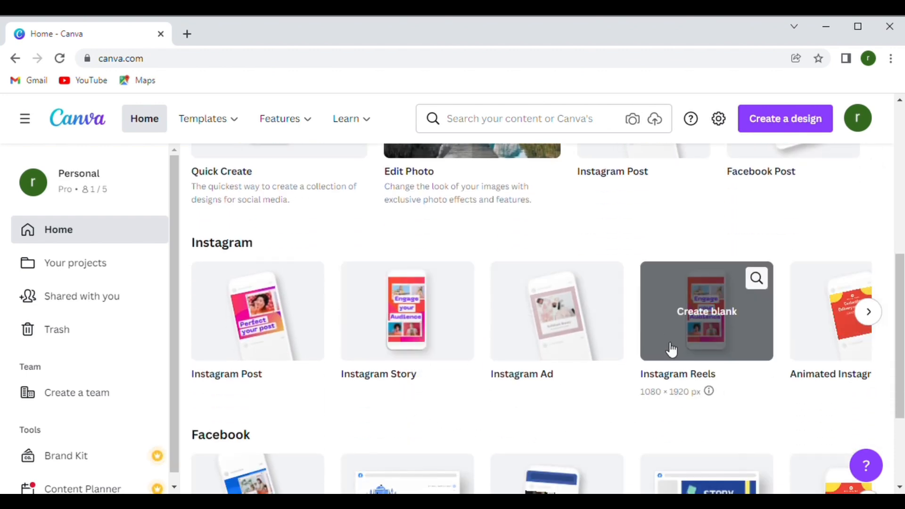
pyautogui.click(711, 344)
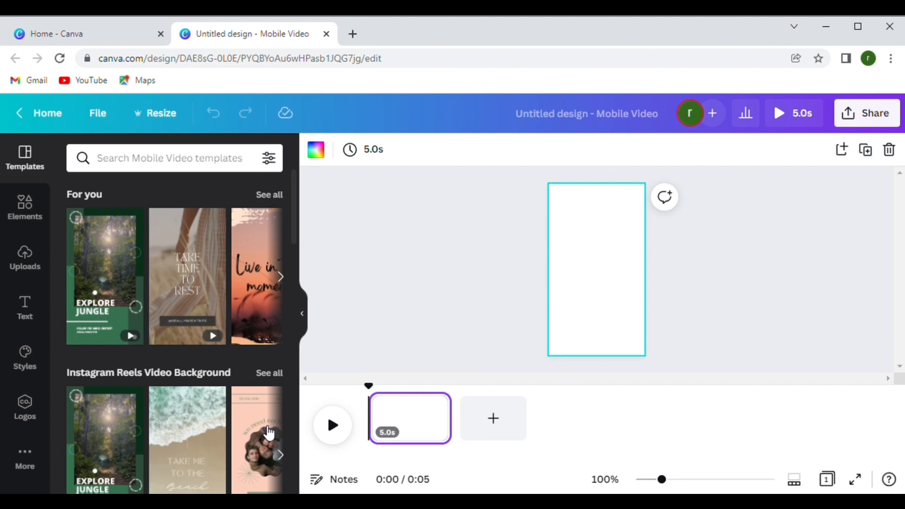
# Browse the reels templates, apply the "Explore Jungle" template to the blank page, and play the video
pyautogui.scroll(-2, 199, 353)
pyautogui.scroll(-1, 217, 377)
pyautogui.scroll(-1, 239, 400)
pyautogui.scroll(-2, 241, 401)
pyautogui.scroll(-2, 241, 400)
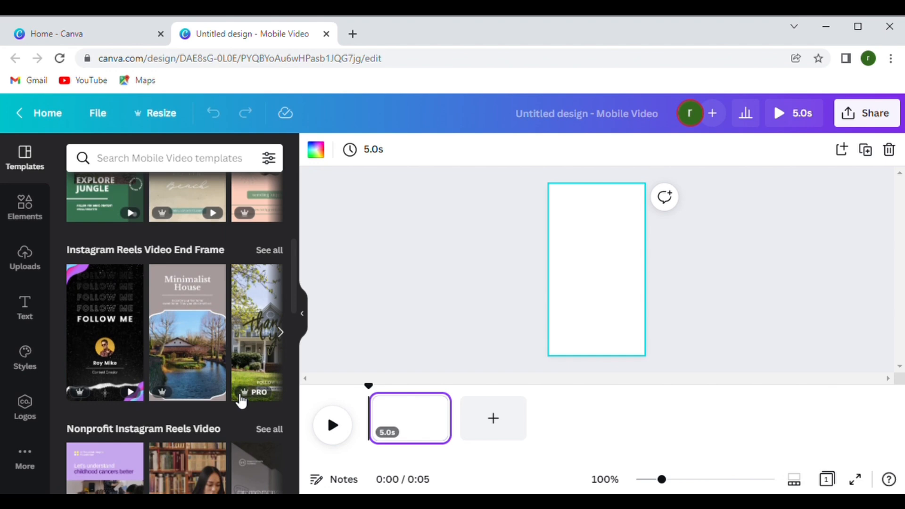
pyautogui.scroll(-4, 241, 401)
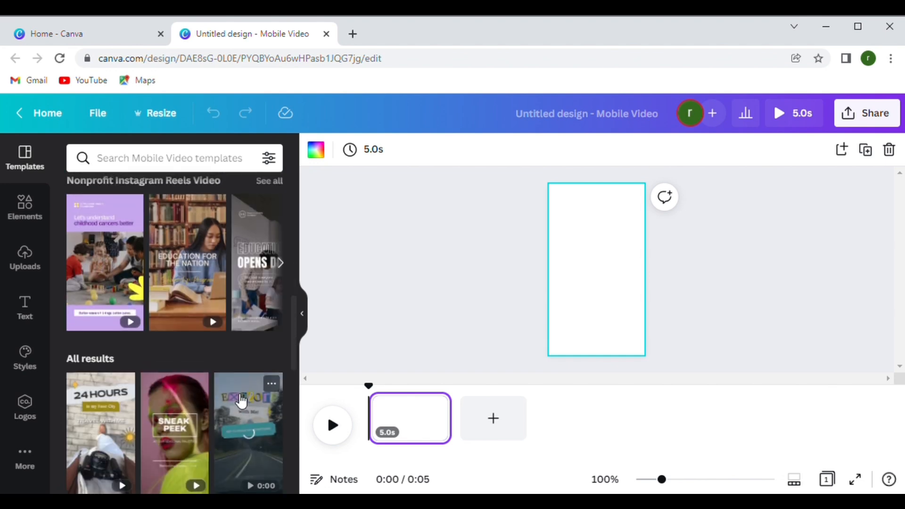
pyautogui.scroll(6, 242, 401)
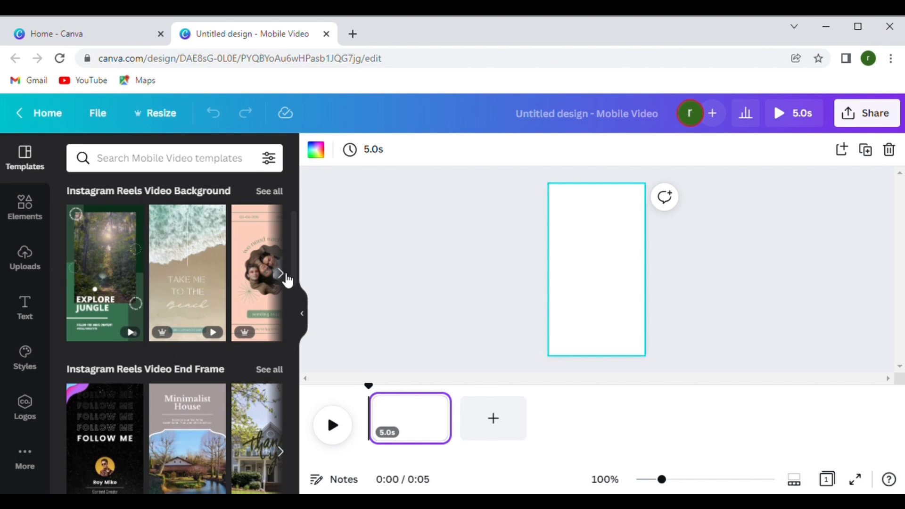
pyautogui.click(281, 274)
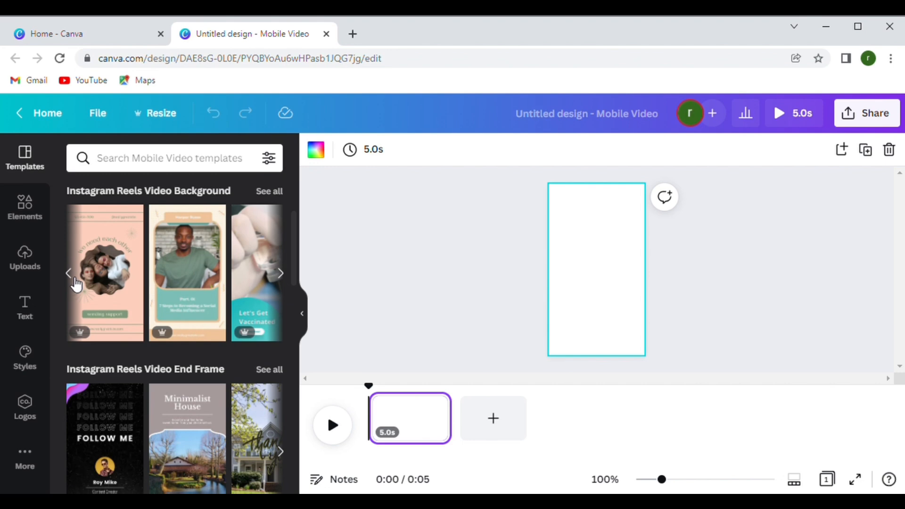
pyautogui.click(74, 280)
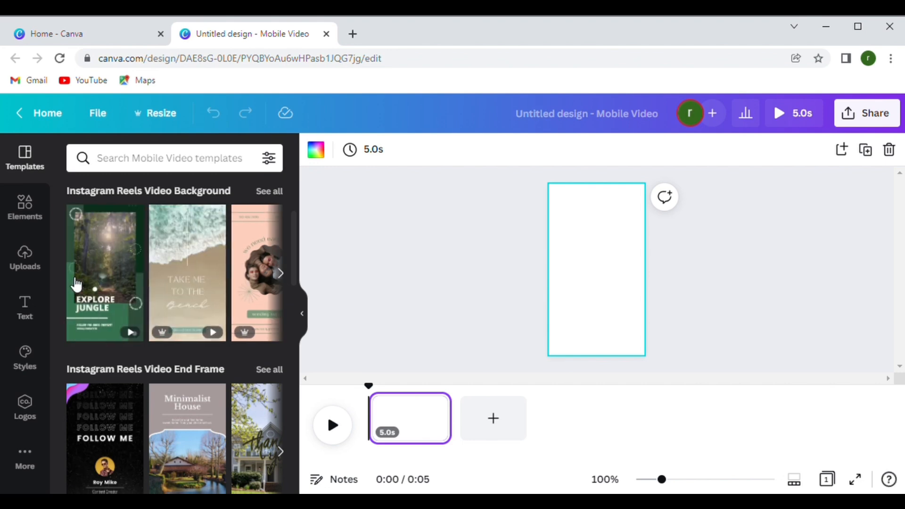
pyautogui.click(119, 276)
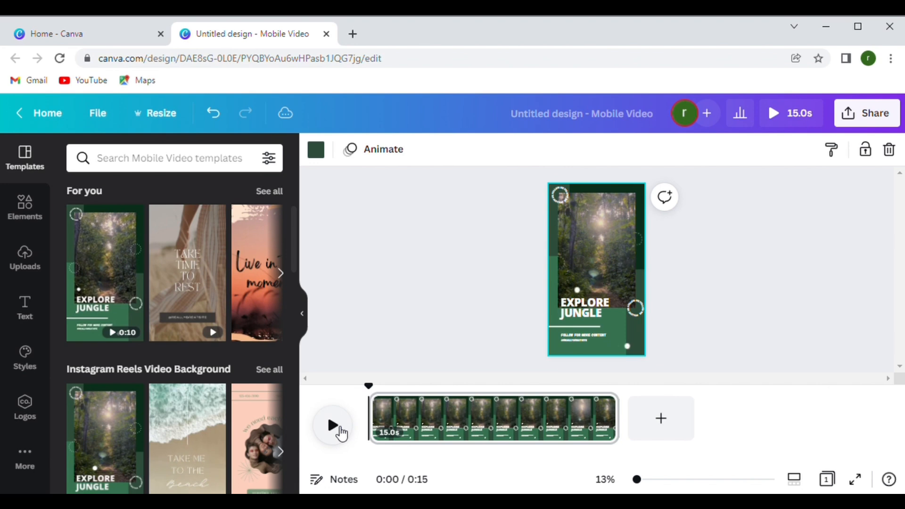
pyautogui.click(341, 430)
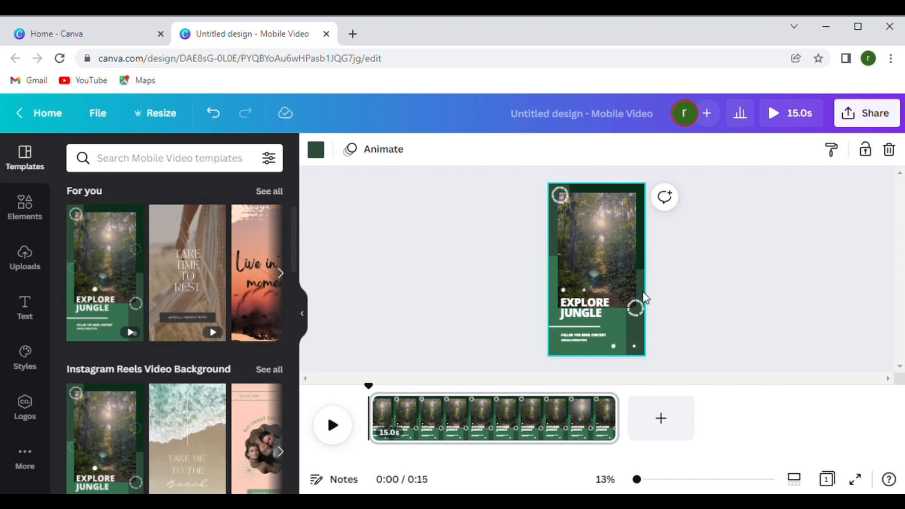
# Replace the "EXPLORE JUNGLE" heading with "BEARD BUTTER"
pyautogui.doubleClick(591, 319)
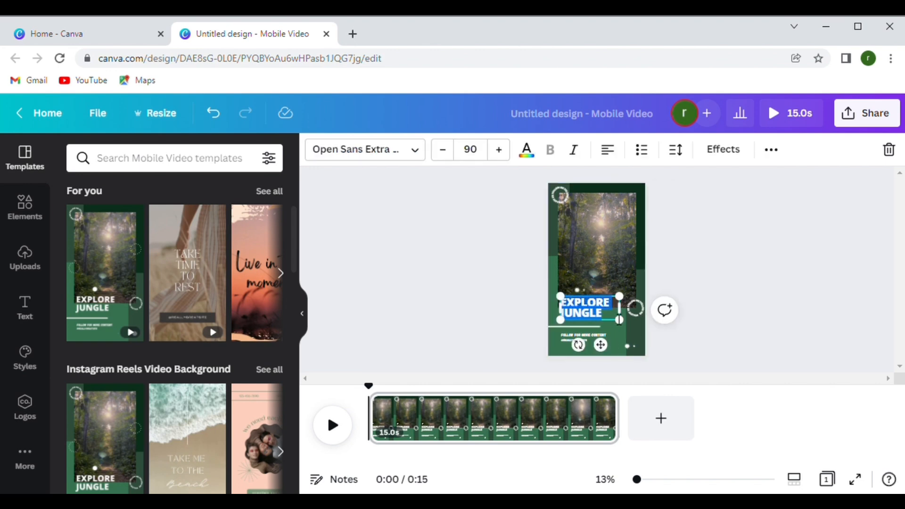
pyautogui.write('BEARD')
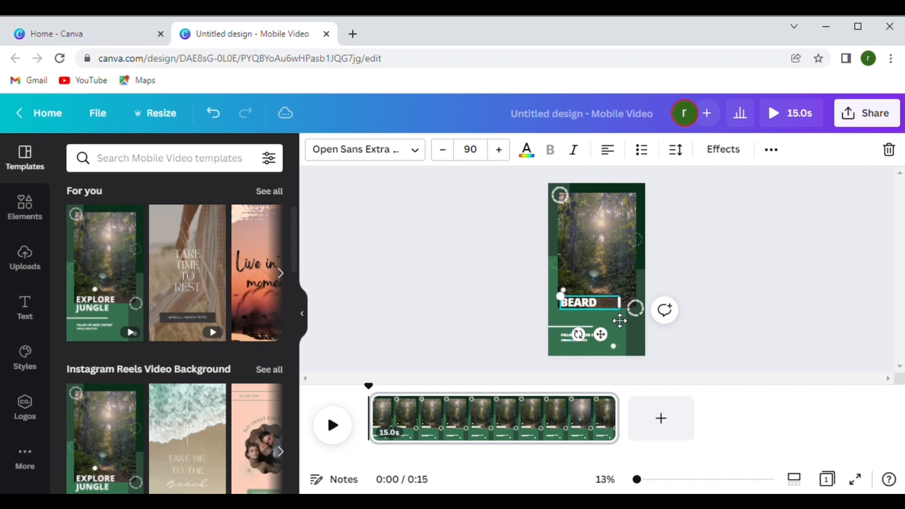
pyautogui.write(' BUTT')
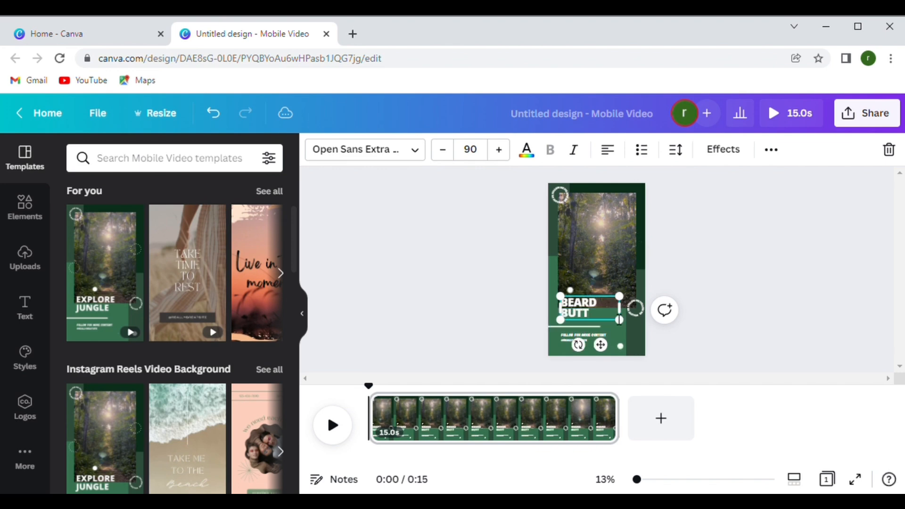
pyautogui.write('ER')
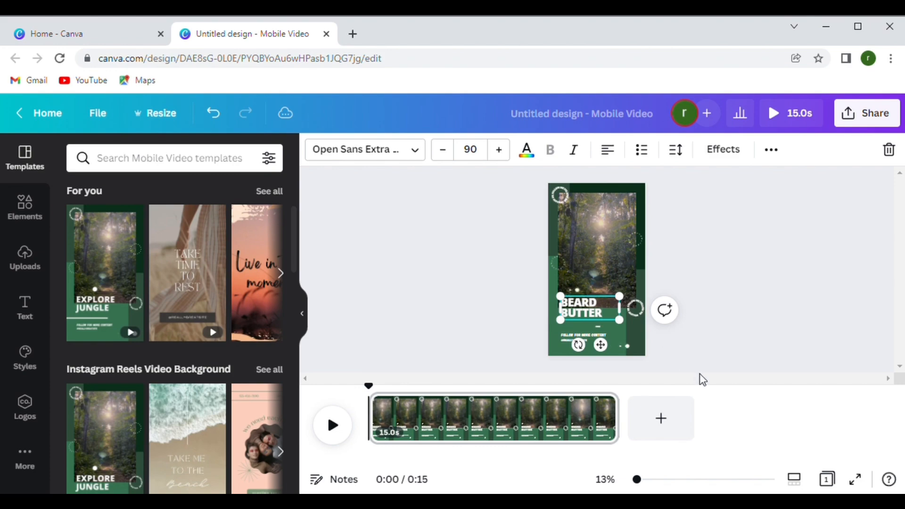
pyautogui.click(723, 346)
# Open the "FOLLOW FOR MORE CONTENT" line below the heading for text editing
pyautogui.moveTo(637, 480)
pyautogui.mouseDown()
pyautogui.moveTo(658, 480)
pyautogui.moveTo(640, 480)
pyautogui.mouseUp()
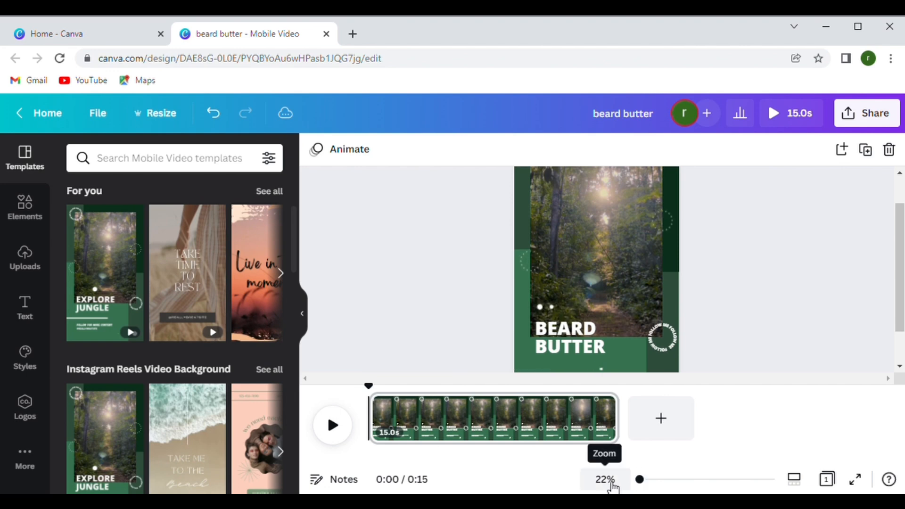
pyautogui.moveTo(643, 481); pyautogui.dragTo(651, 486)
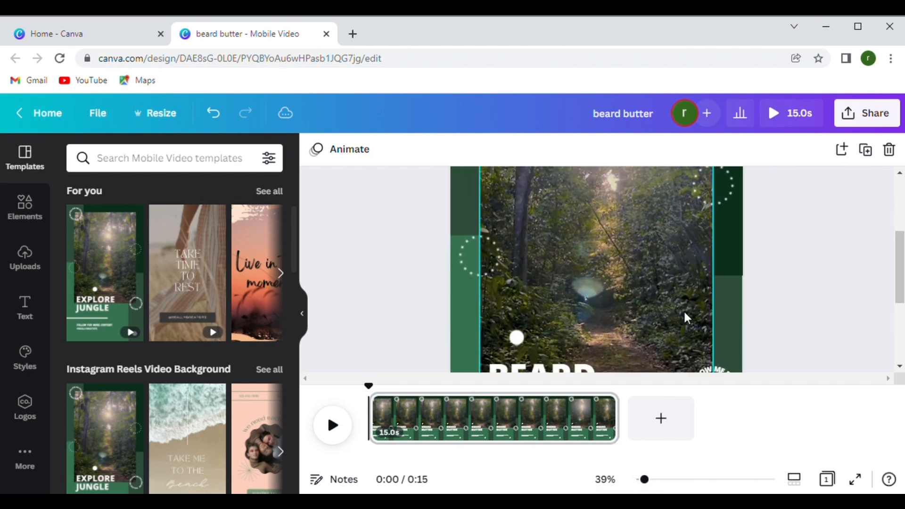
pyautogui.scroll(-4, 683, 318)
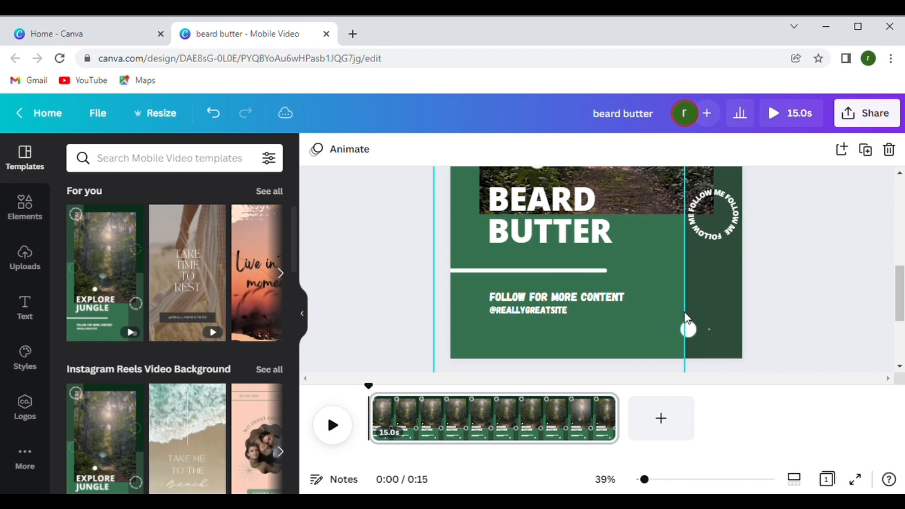
pyautogui.scroll(1, 556, 318)
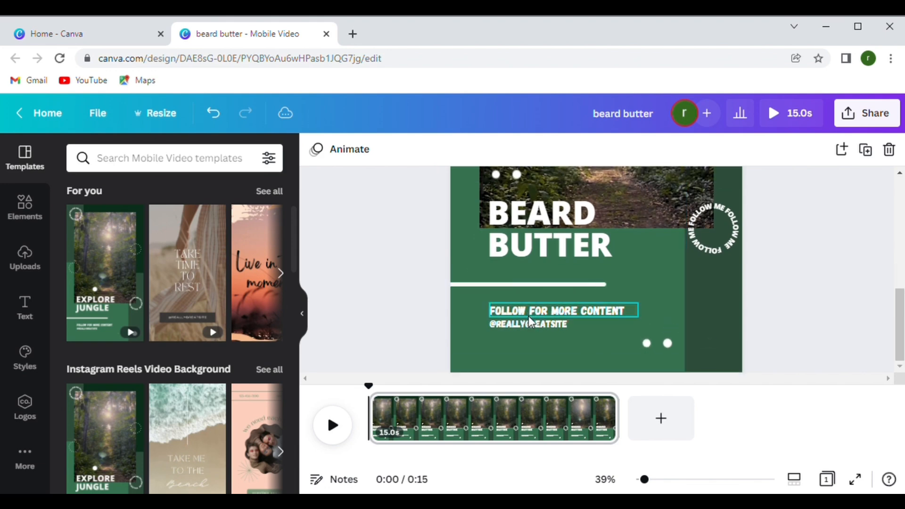
pyautogui.doubleClick(557, 316)
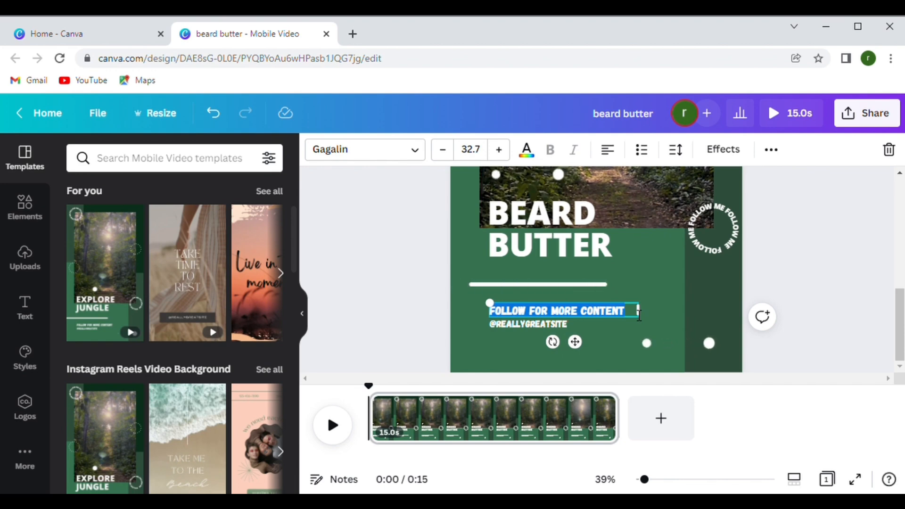
pyautogui.write('CREEAT')
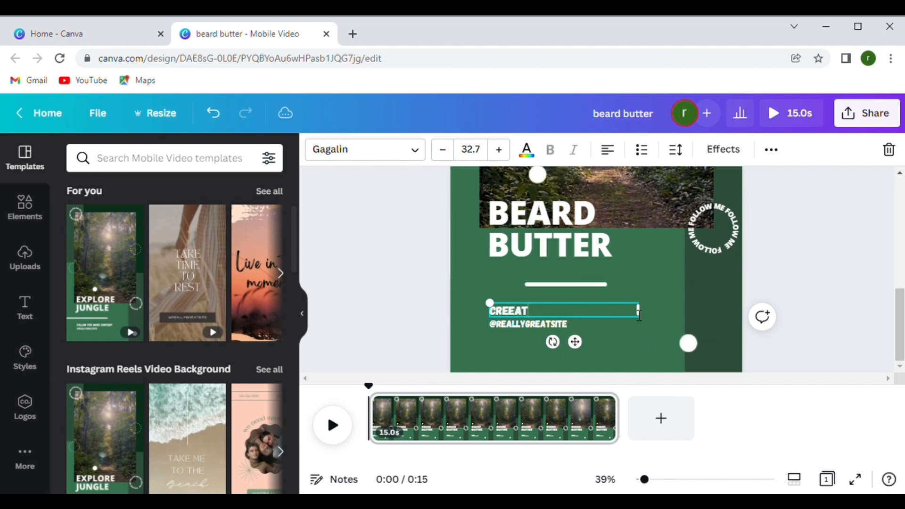
pyautogui.press('BackSpace')
pyautogui.press('BackSpace')
pyautogui.press('BackSpace')
pyautogui.press('BackSpace')
pyautogui.press('BackSpace')
pyautogui.press('BackSpace')
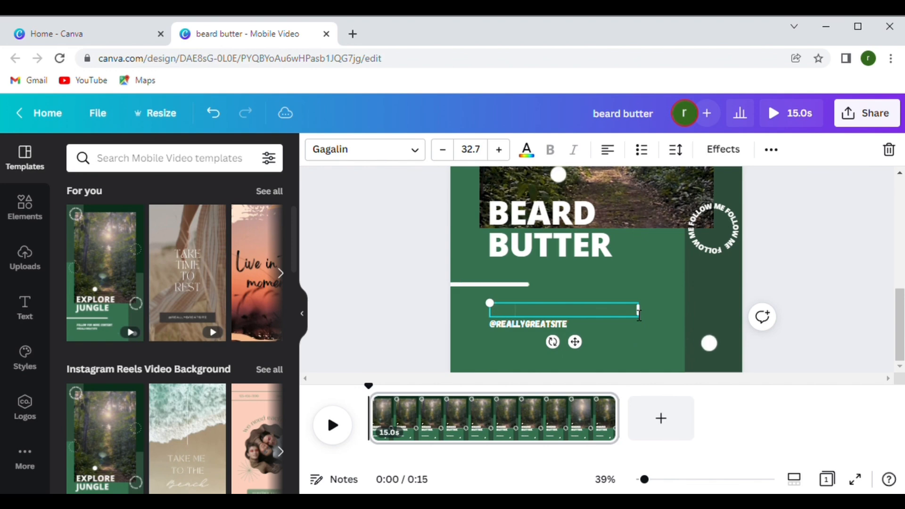
# Enter "SHEA BUTTER AND COCOA BUTTER" as the line under the heading
pyautogui.write('SHEA BUTTER AND COA')
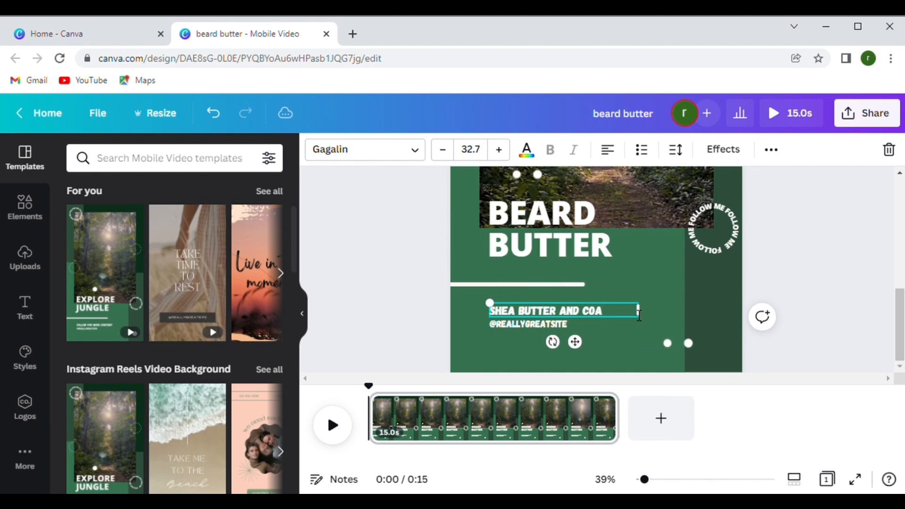
pyautogui.press('BackSpace')
pyautogui.write('COA BUTTER')
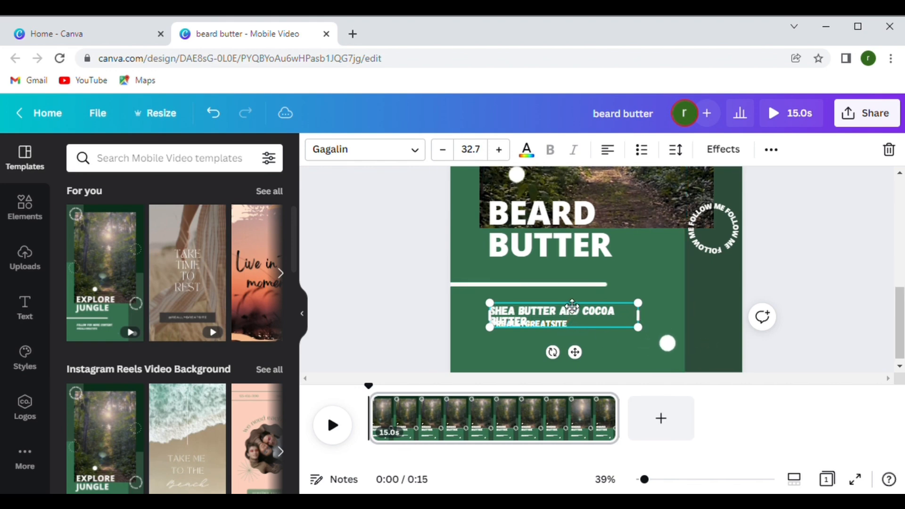
pyautogui.moveTo(572, 302); pyautogui.dragTo(572, 257)
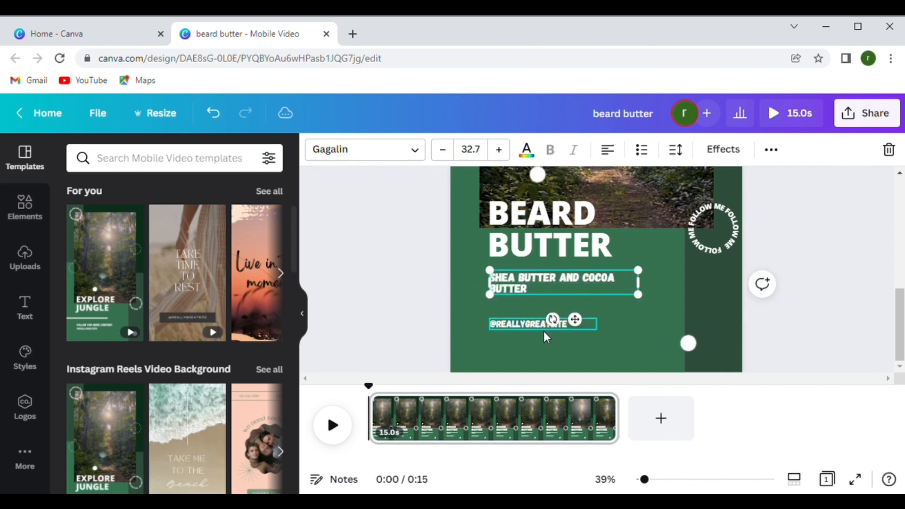
pyautogui.click(535, 326)
pyautogui.press('Delete')
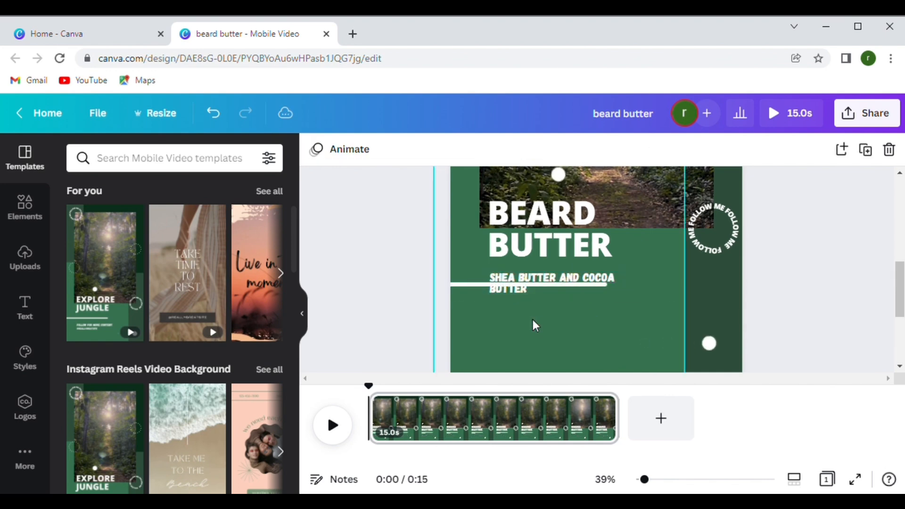
# Move the shea and cocoa butter line just below the white bar and append "- MOISTURISING" to it
pyautogui.click(559, 289)
pyautogui.moveTo(559, 288); pyautogui.dragTo(558, 315)
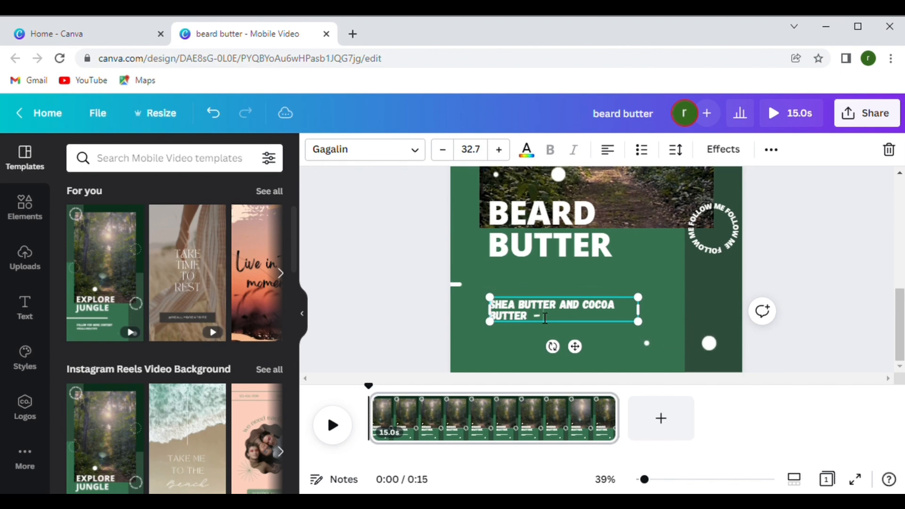
pyautogui.write('ISTURISING')
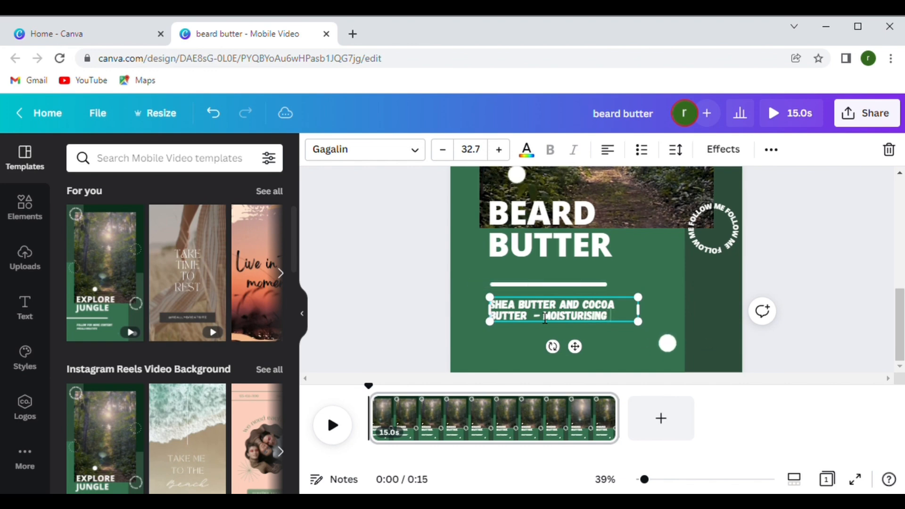
pyautogui.click(615, 360)
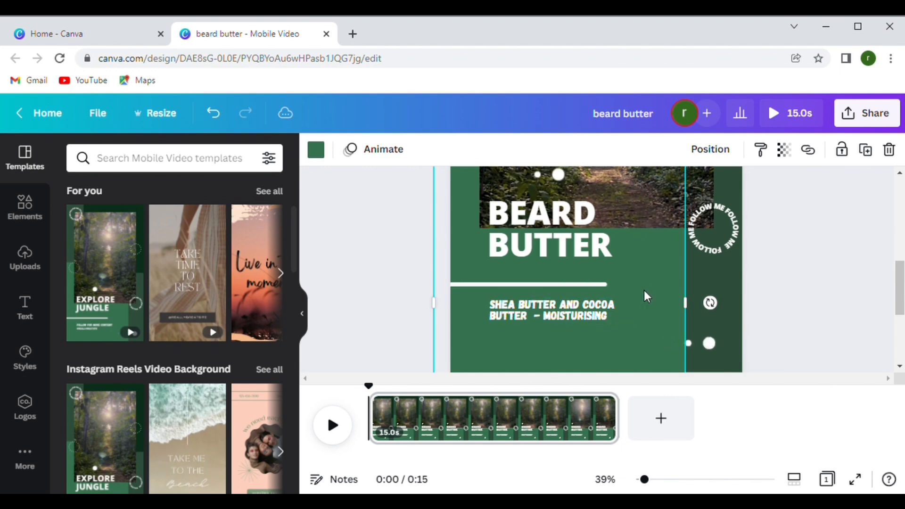
# Replace the circular "FOLLOW ME" text beside the heading with the name
pyautogui.click(717, 248)
pyautogui.click(717, 248)
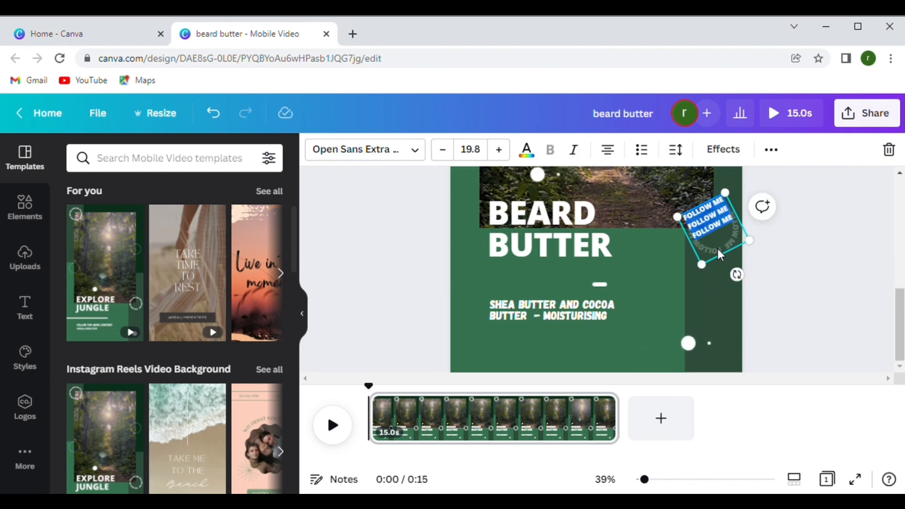
pyautogui.write('NELSON')
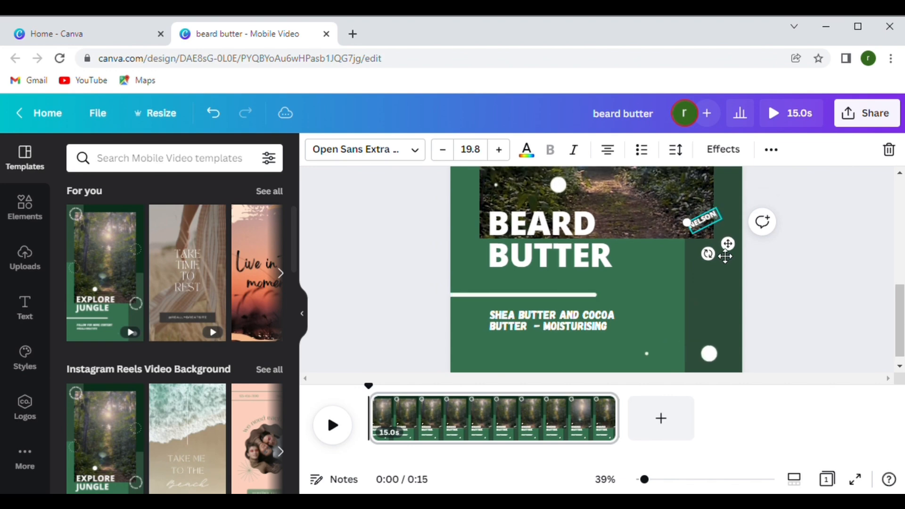
# Complete the circular text beside the heading so it reads "NELSON SOAPERY"
pyautogui.write(' SO')
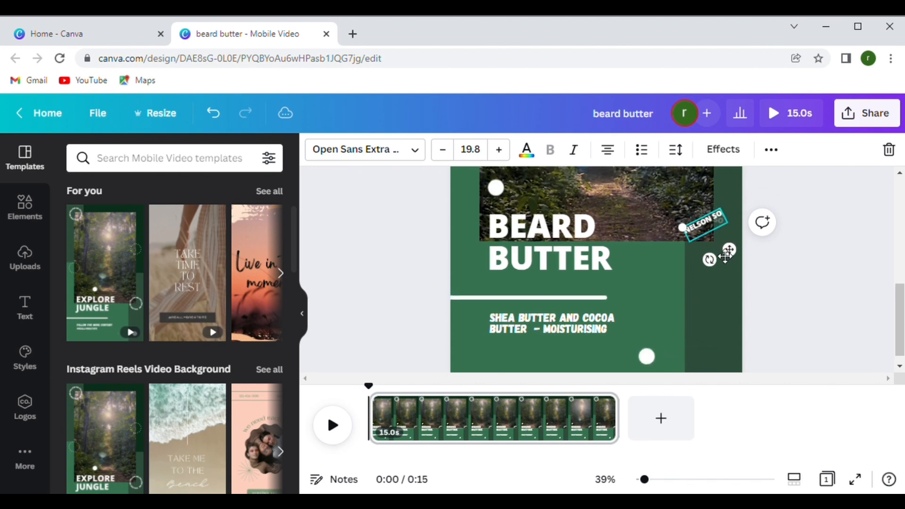
pyautogui.write('APERY')
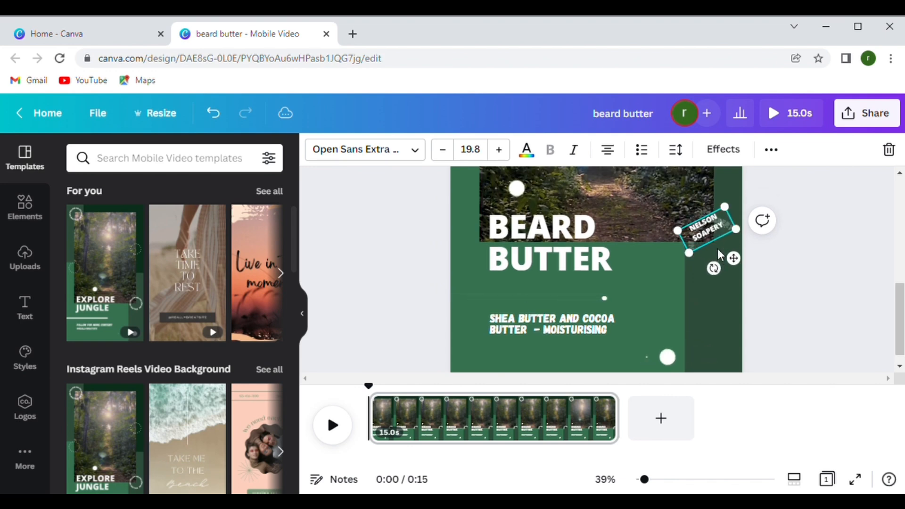
pyautogui.click(720, 319)
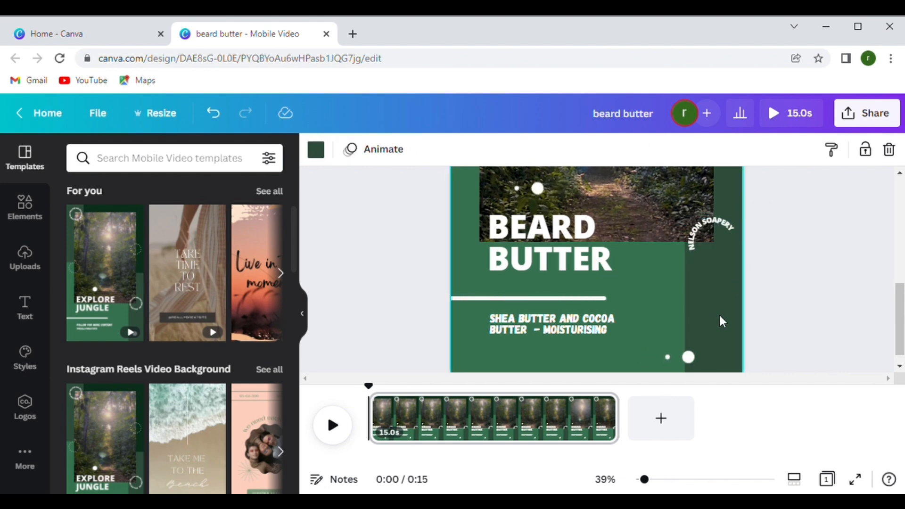
# Append "- AUSTRALIAN MADE" to the circular text beside the heading
pyautogui.click(709, 236)
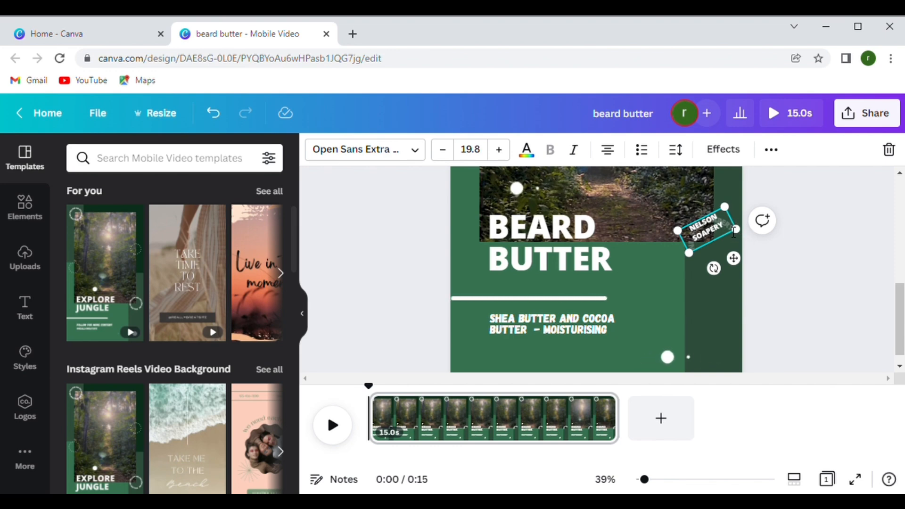
pyautogui.moveTo(734, 232); pyautogui.dragTo(733, 234)
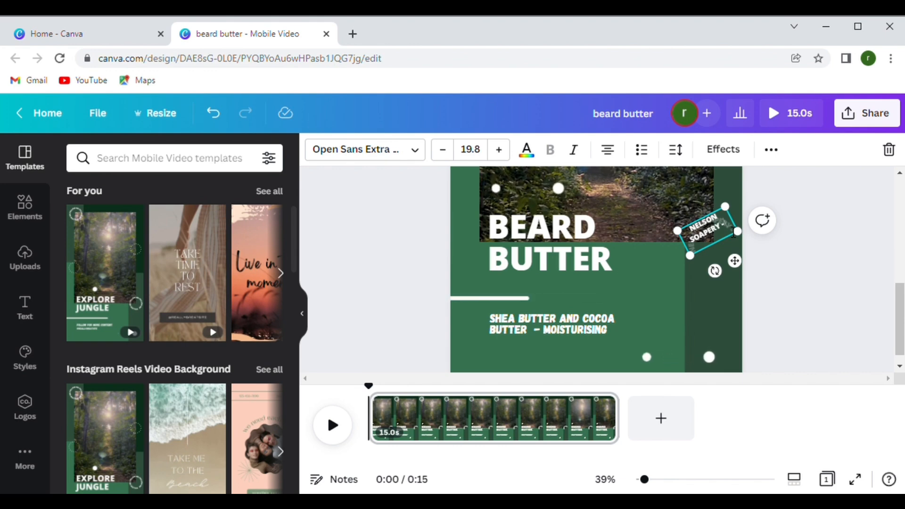
pyautogui.moveTo(738, 232); pyautogui.dragTo(754, 252)
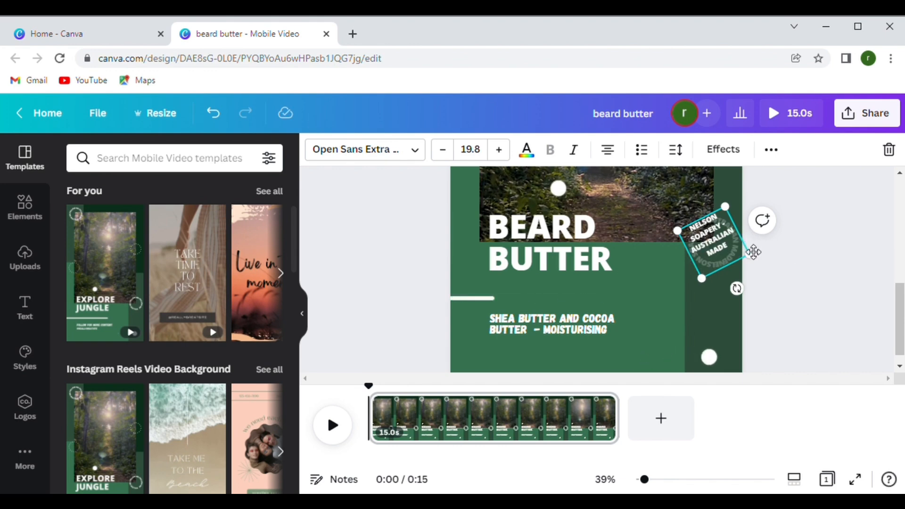
pyautogui.click(714, 313)
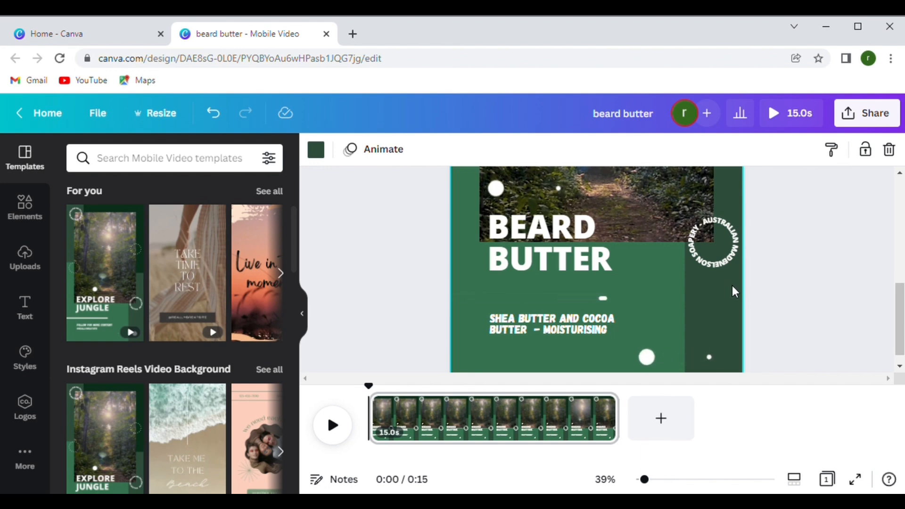
pyautogui.doubleClick(729, 268)
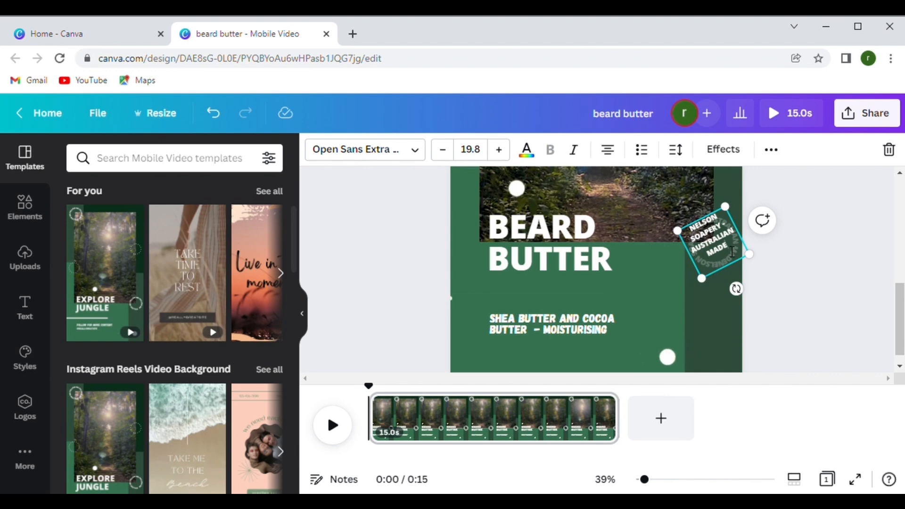
pyautogui.tripleClick(724, 275)
pyautogui.click(707, 346)
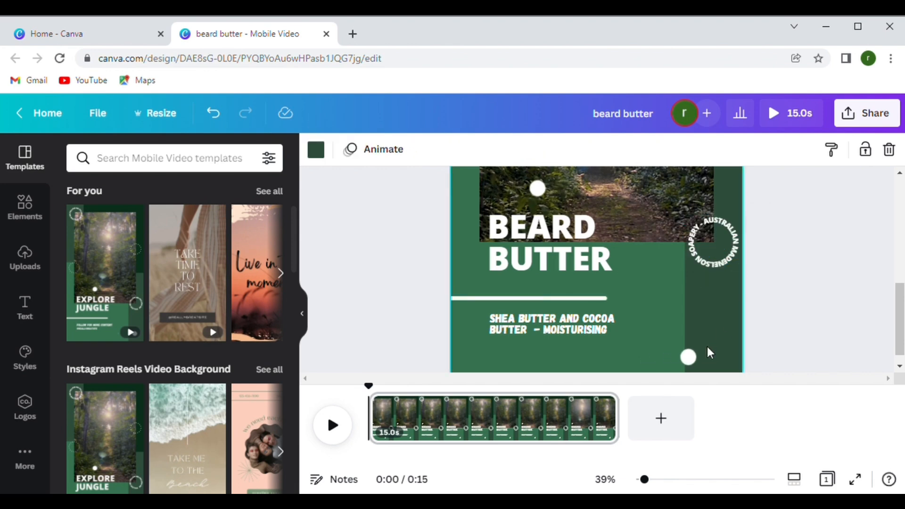
# Delete the circular brand text beside the heading and the circular "FOLLOW ME" text in the design's upper-left corner
pyautogui.click(709, 248)
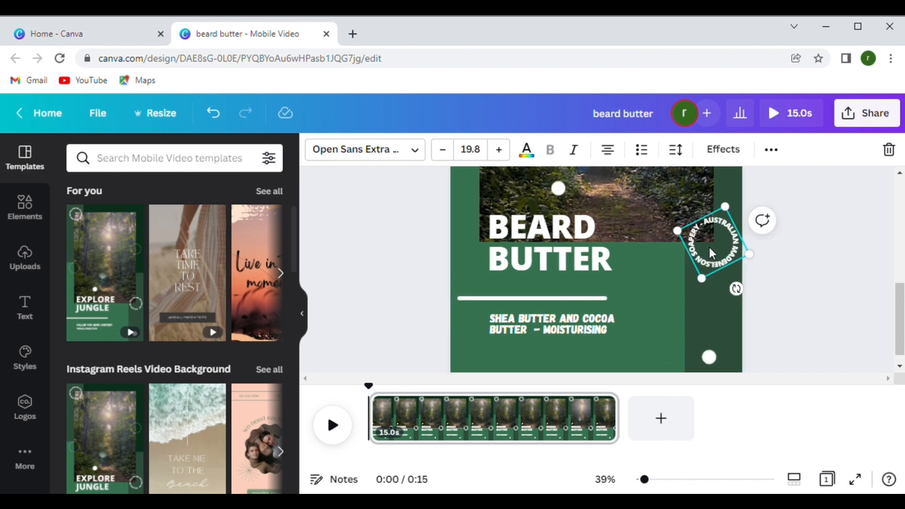
pyautogui.press('Delete')
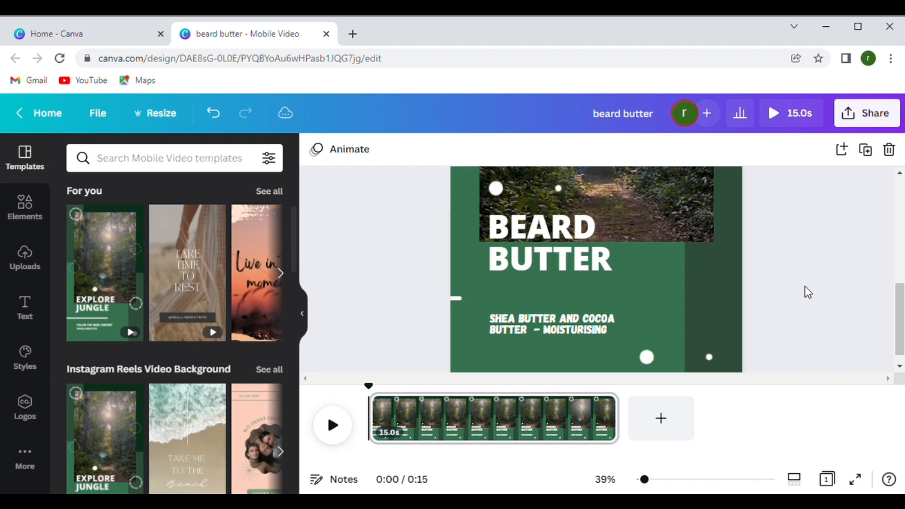
pyautogui.scroll(3, 804, 291)
pyautogui.scroll(2, 807, 292)
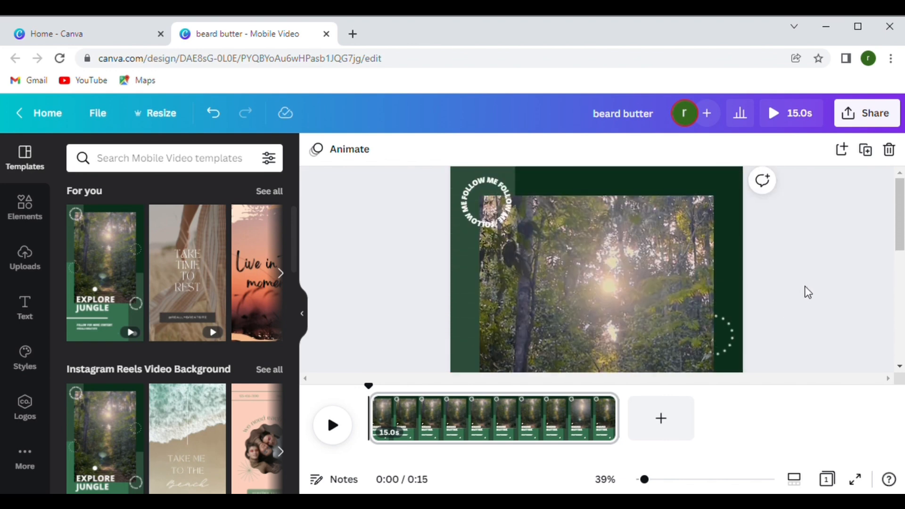
pyautogui.doubleClick(503, 207)
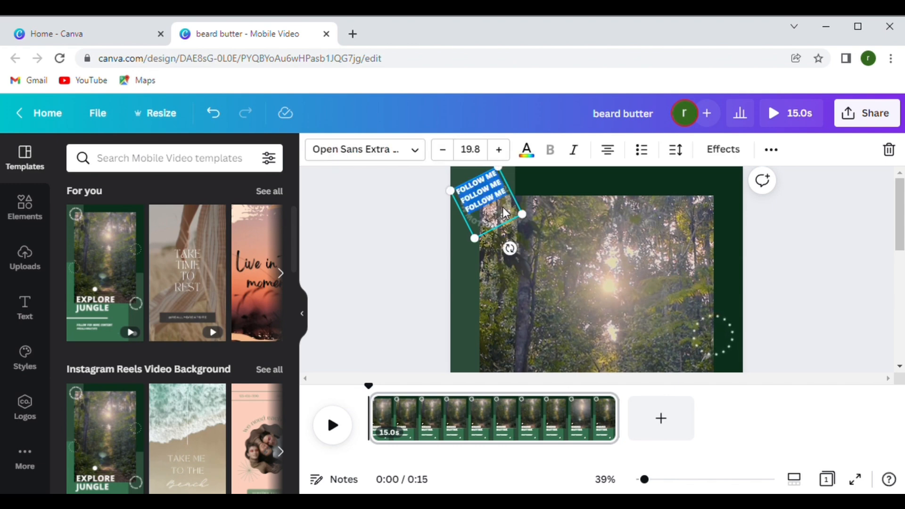
pyautogui.press('BackSpace')
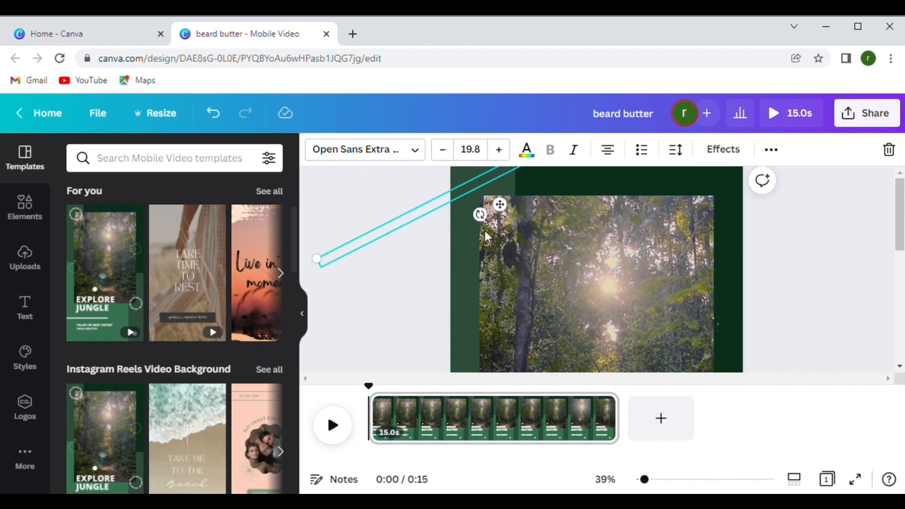
pyautogui.click(822, 247)
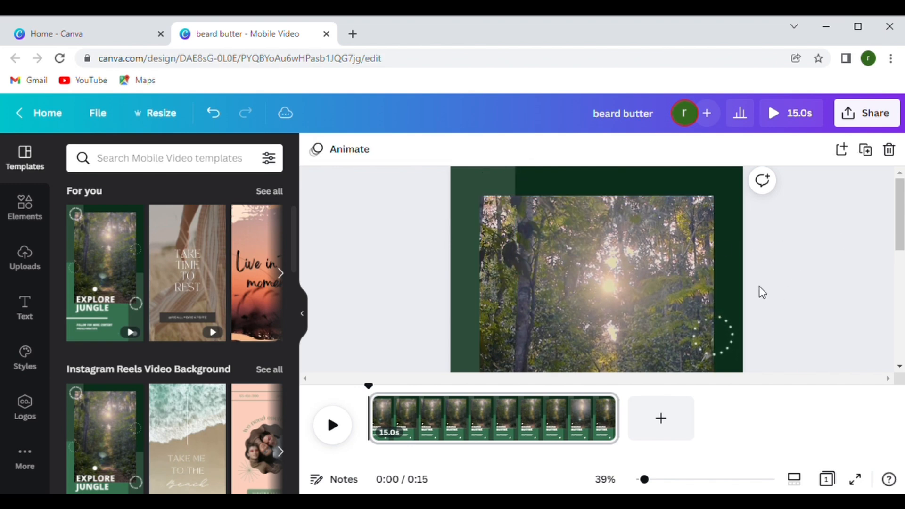
# Add the uploaded photo of the green-labelled beard butter box with its tilted open jar and black lid to the page
pyautogui.scroll(-5, 628, 287)
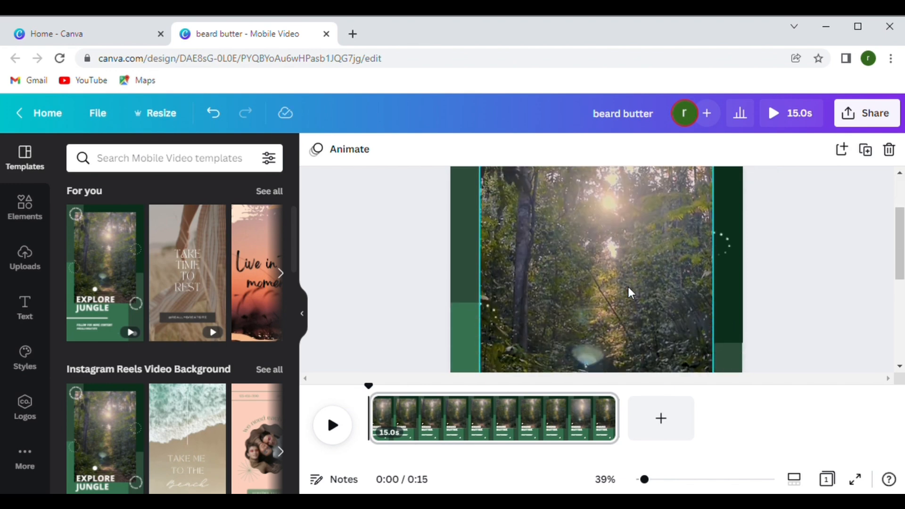
pyautogui.scroll(1, 628, 288)
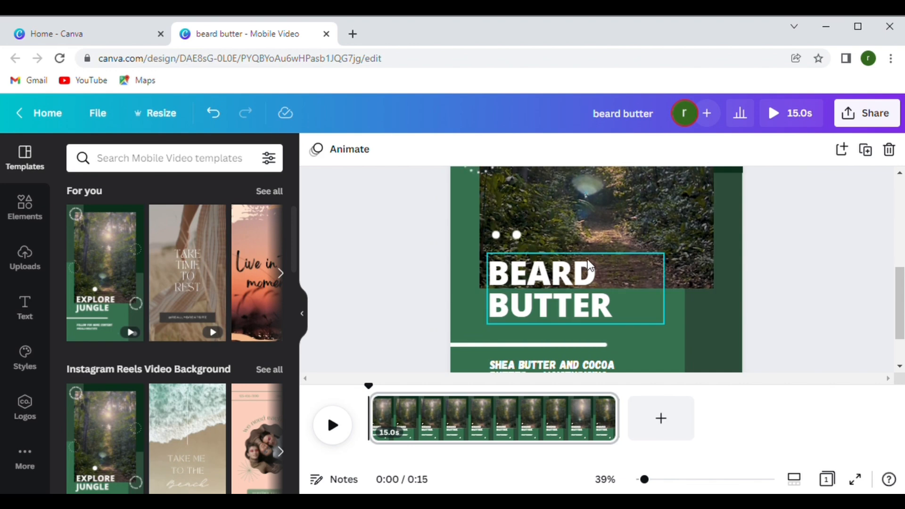
pyautogui.click(26, 259)
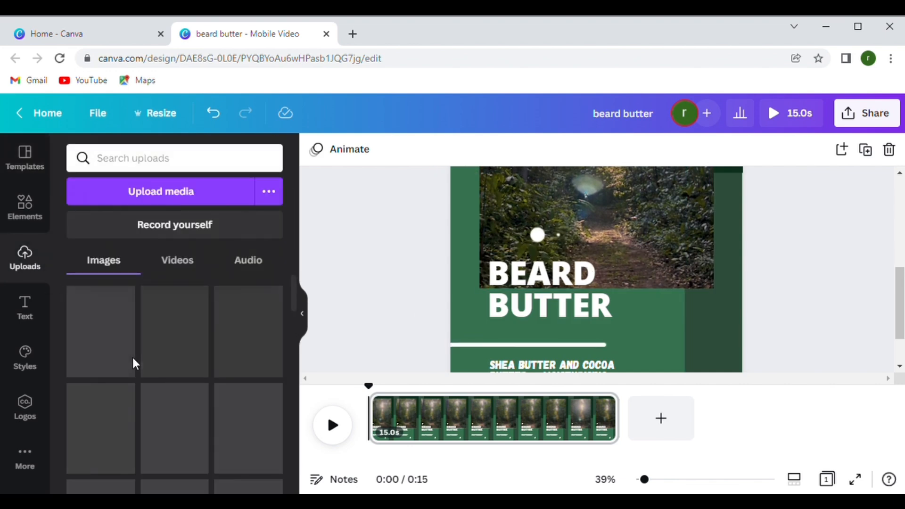
pyautogui.scroll(-7, 208, 387)
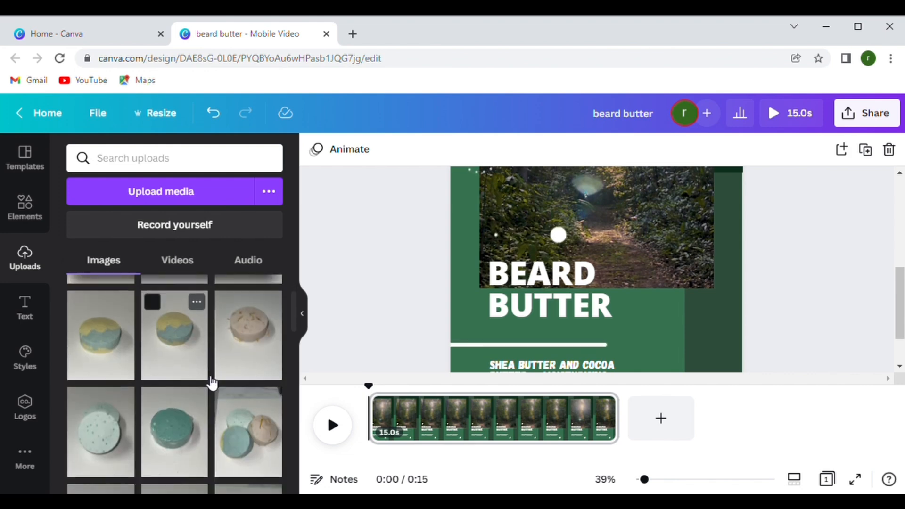
pyautogui.scroll(-10, 212, 382)
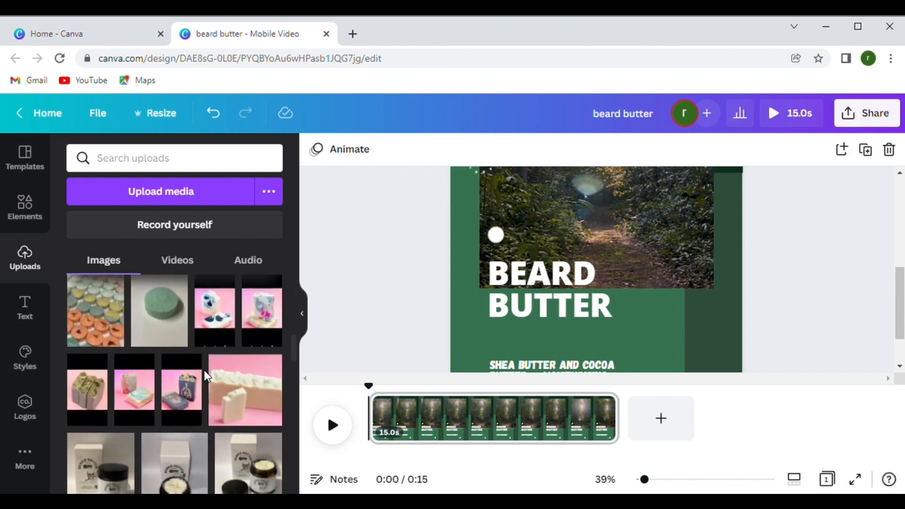
pyautogui.scroll(-3, 210, 377)
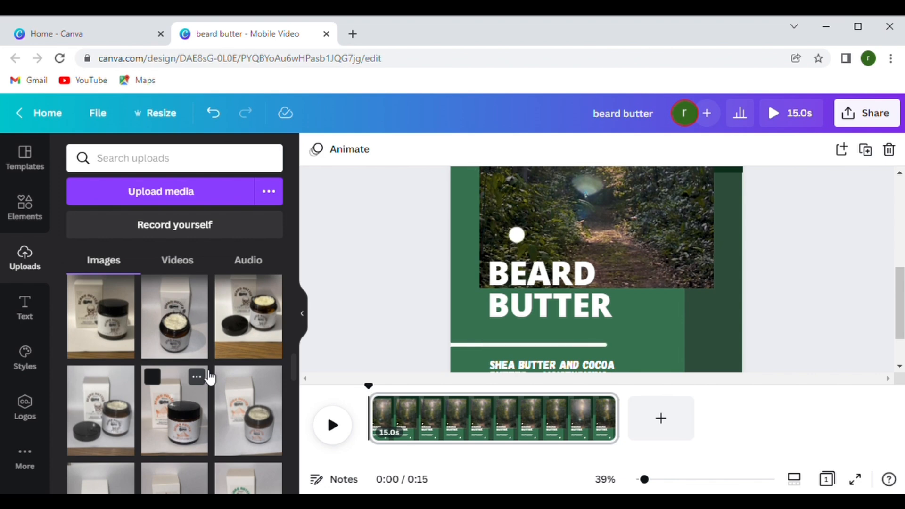
pyautogui.scroll(-5, 209, 377)
pyautogui.scroll(-3, 210, 377)
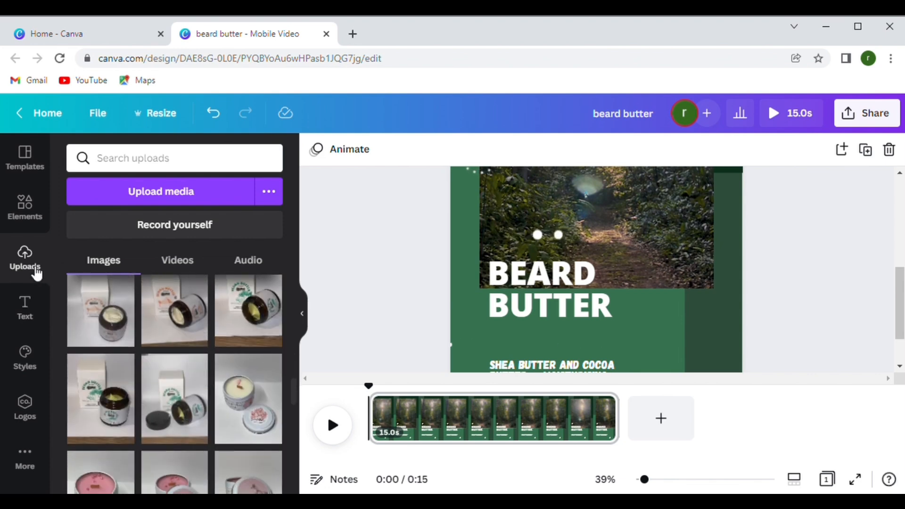
pyautogui.click(194, 417)
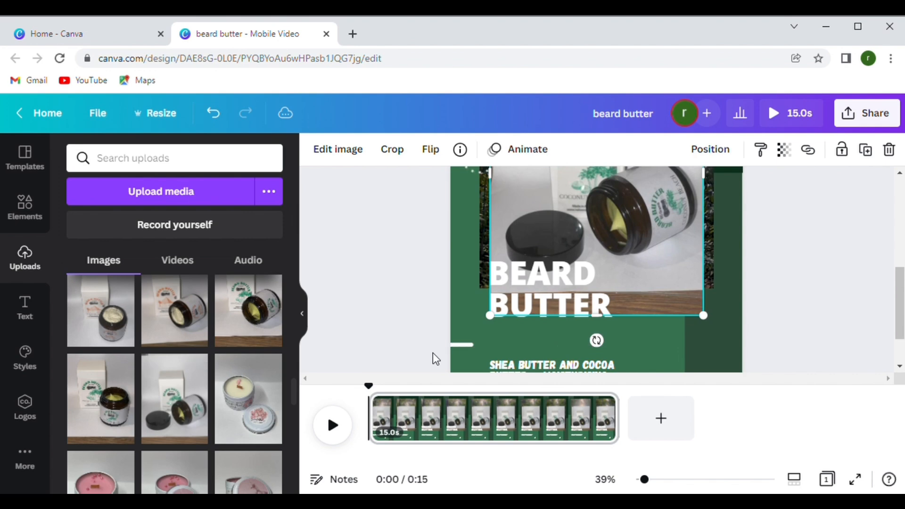
# Remove the background from the beard butter product photo
pyautogui.scroll(2, 432, 353)
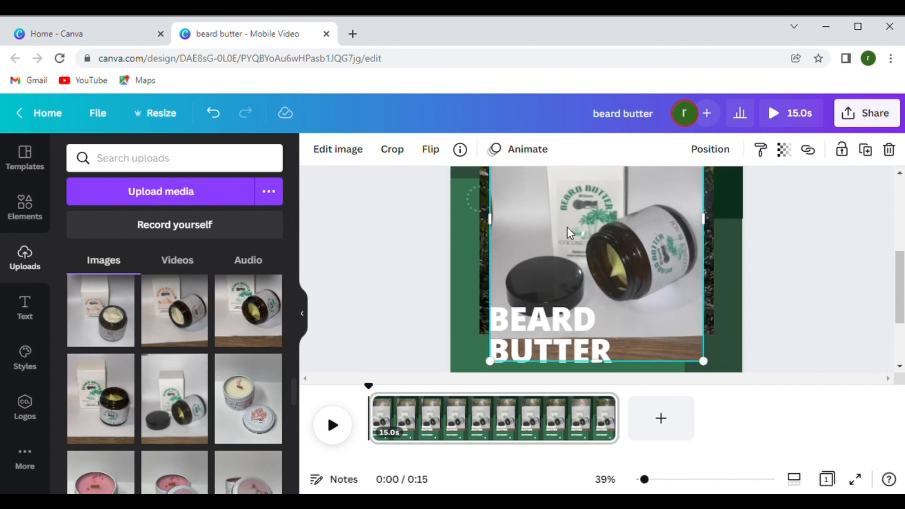
pyautogui.click(358, 161)
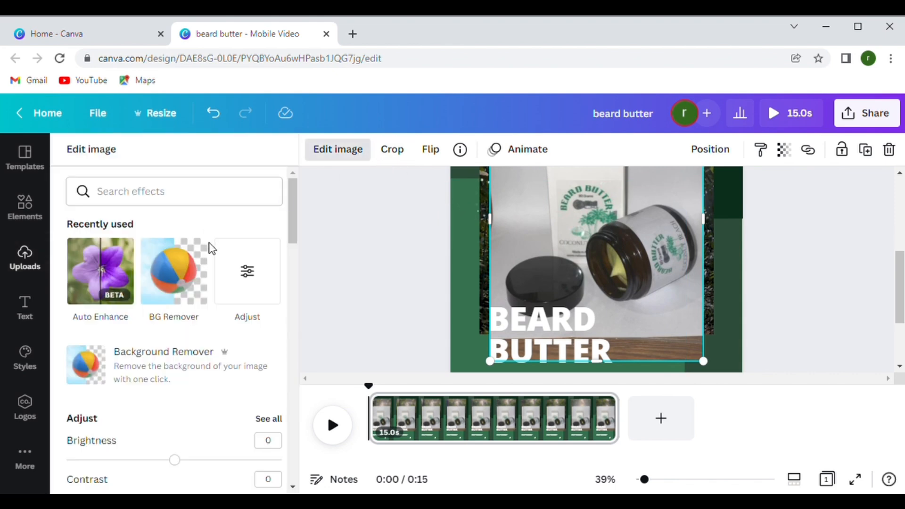
pyautogui.click(169, 293)
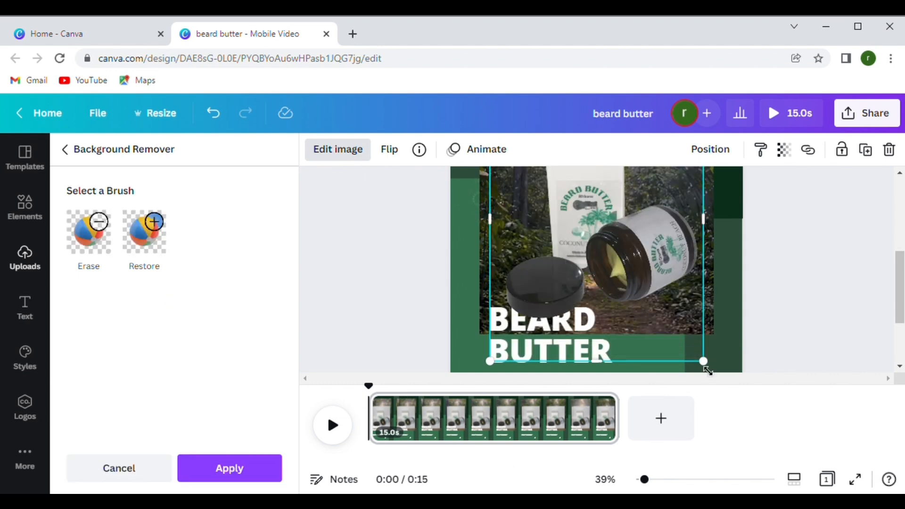
# Shrink the product cutout to less than half the page width and place it to the right of the "BEARD BUTTER" heading
pyautogui.moveTo(642, 316); pyautogui.dragTo(710, 360)
pyautogui.click(803, 342)
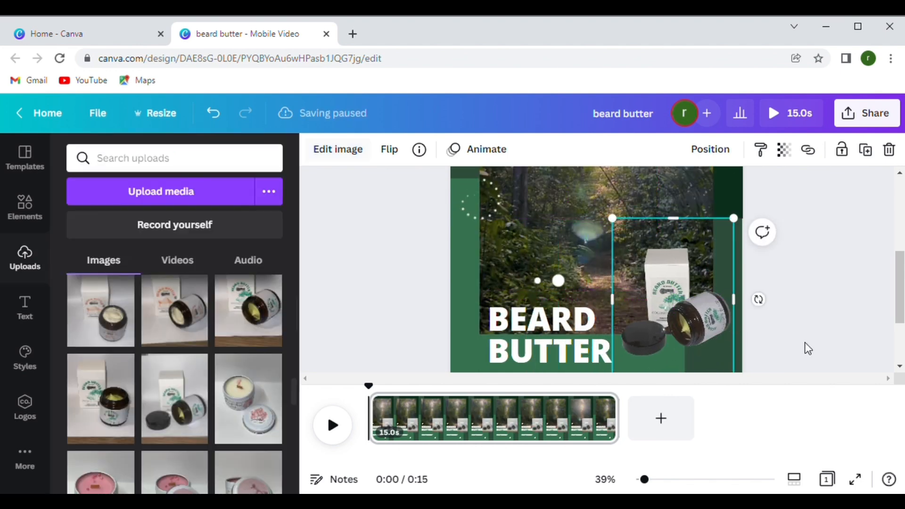
pyautogui.click(803, 343)
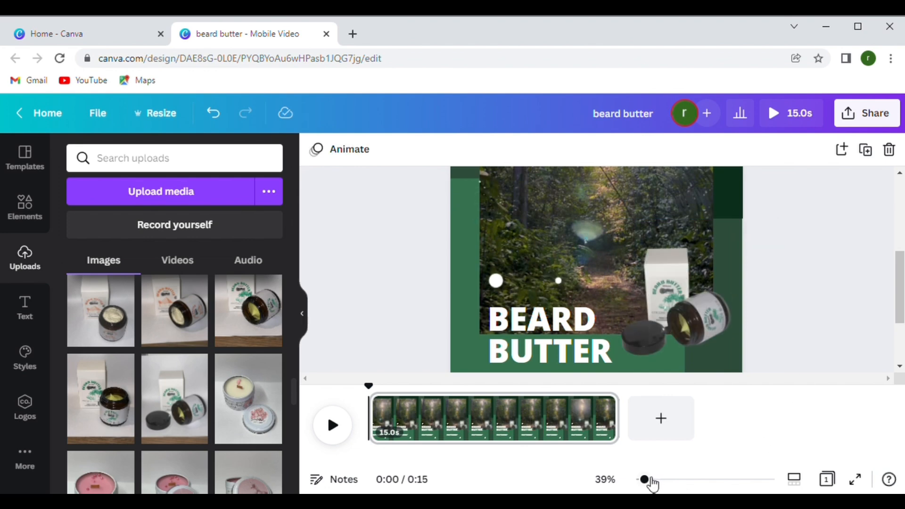
# Apply the Drift photo animation to the beard butter product image
pyautogui.moveTo(650, 481); pyautogui.dragTo(644, 482)
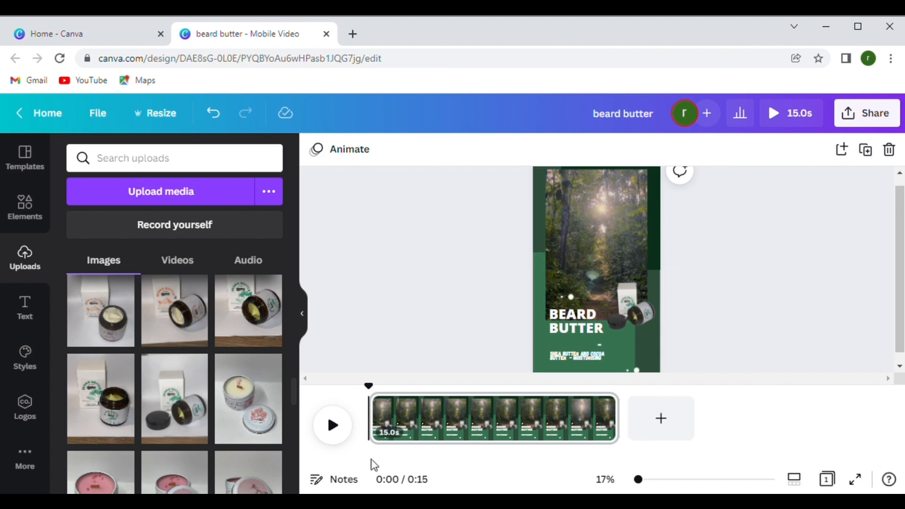
pyautogui.click(633, 314)
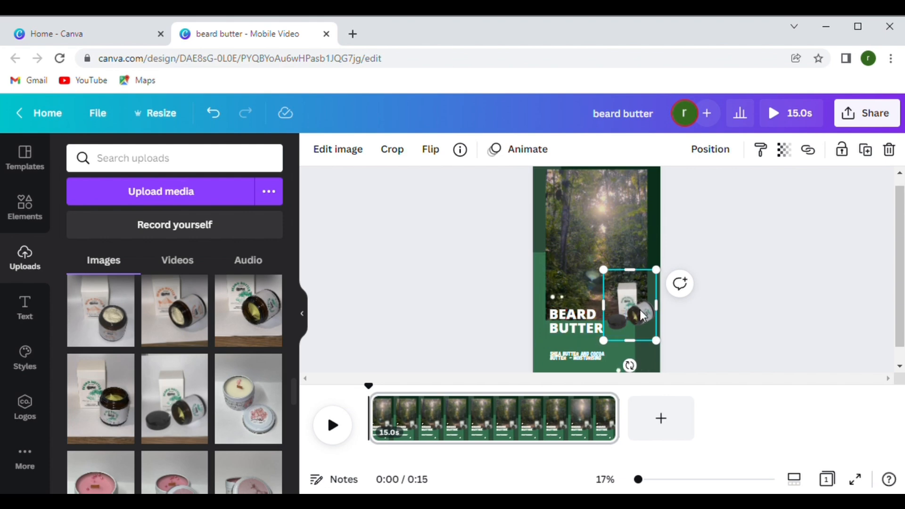
pyautogui.click(525, 153)
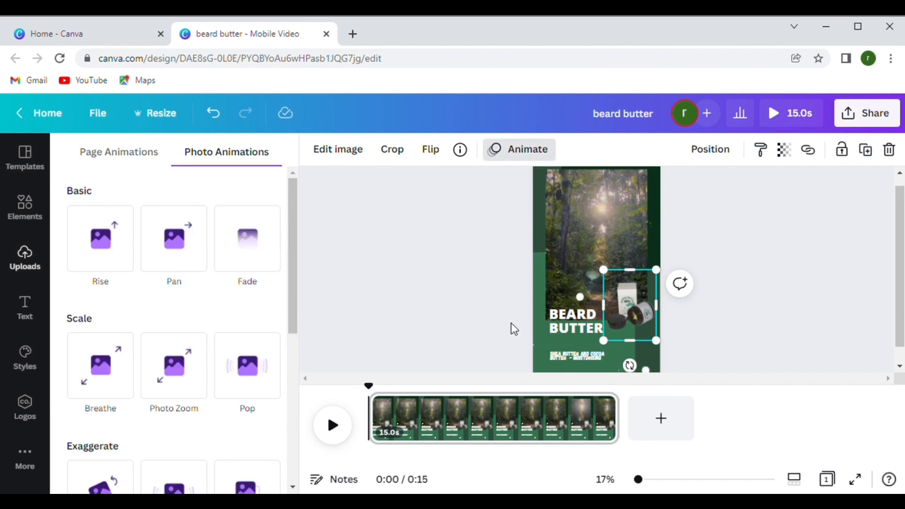
pyautogui.click(248, 389)
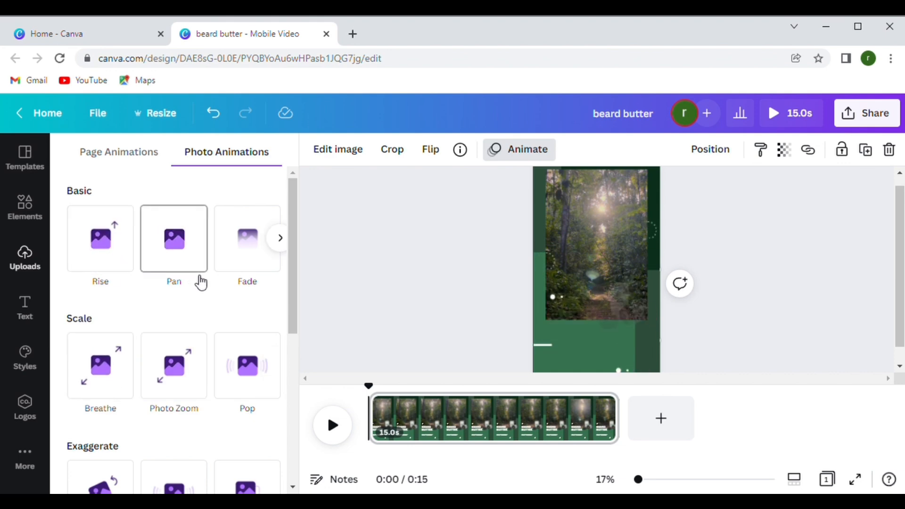
pyautogui.click(281, 238)
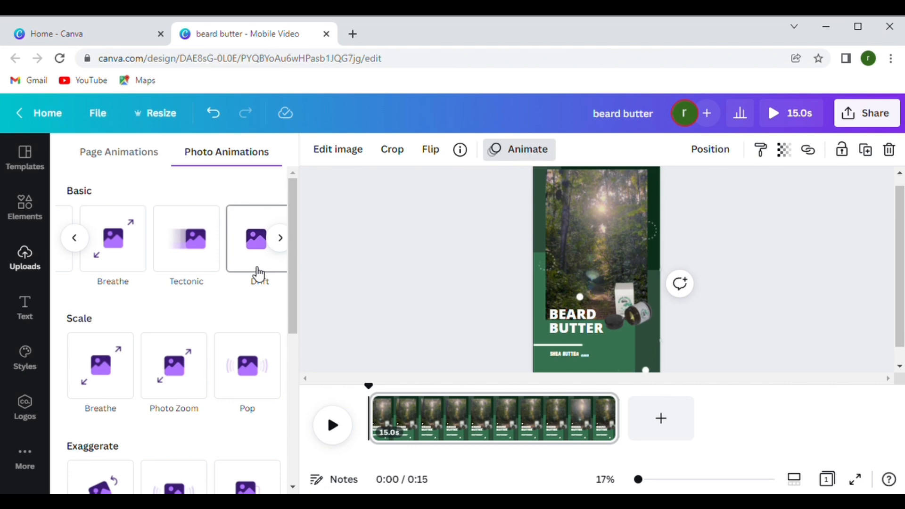
pyautogui.click(259, 245)
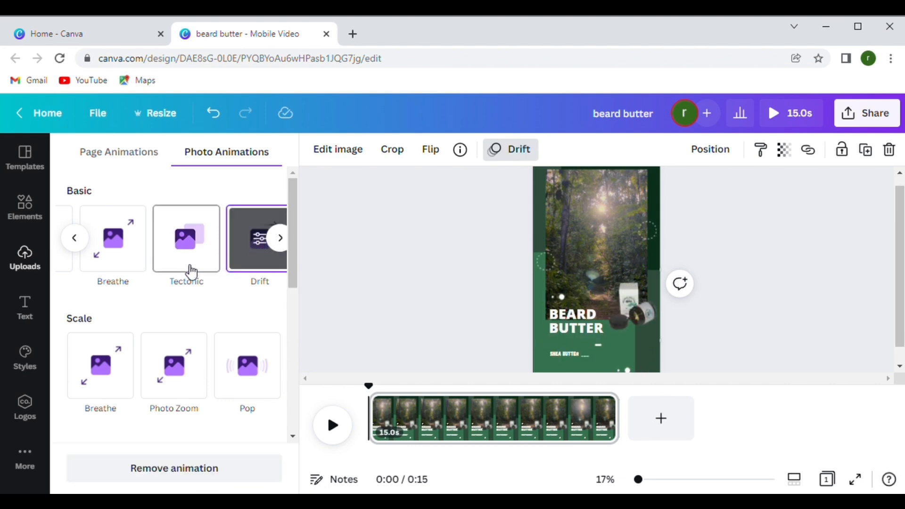
pyautogui.scroll(-3, 192, 357)
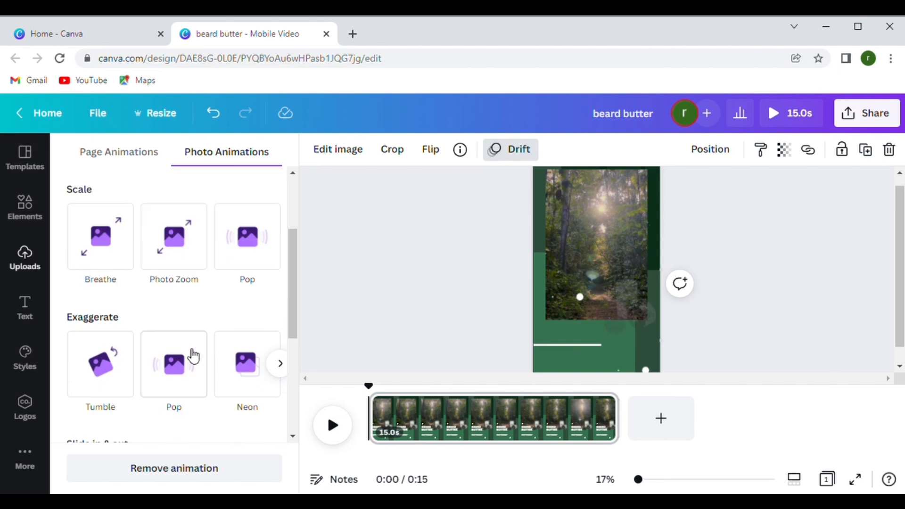
# Change the beard butter product image's photo animation to Tumble
pyautogui.click(283, 366)
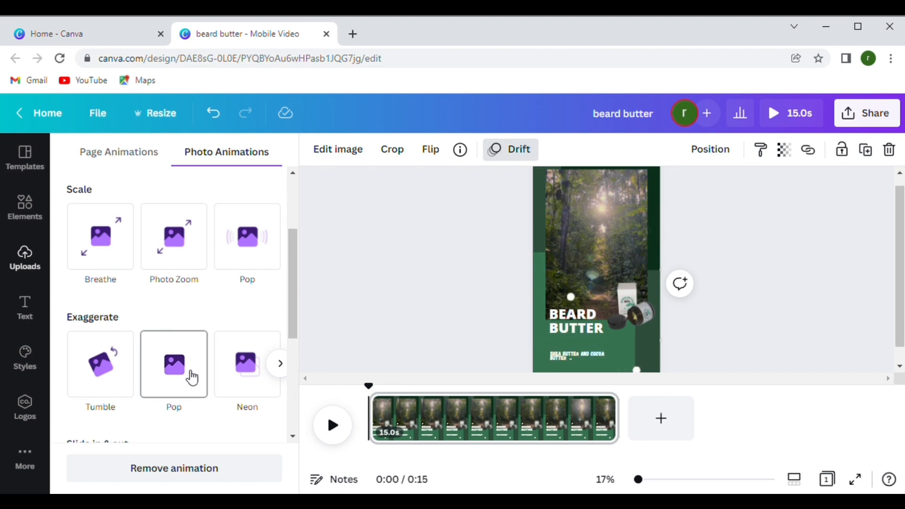
pyautogui.click(114, 377)
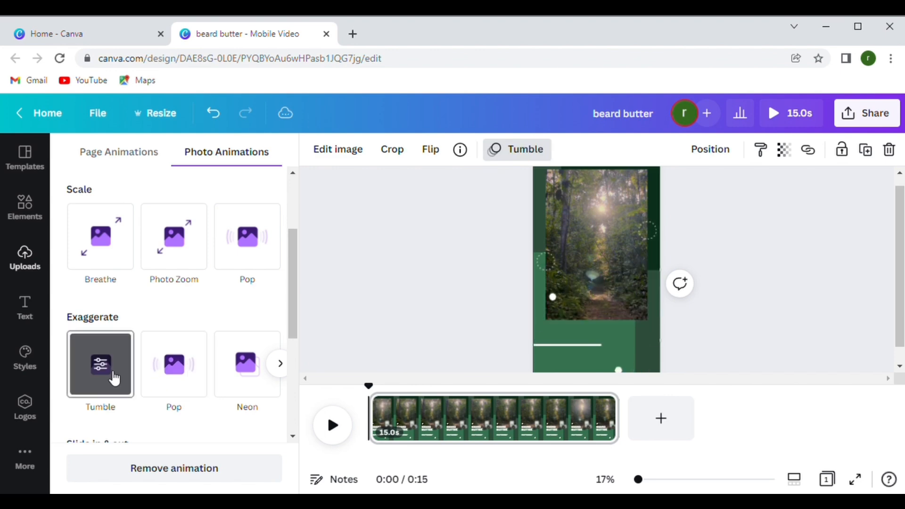
pyautogui.click(493, 291)
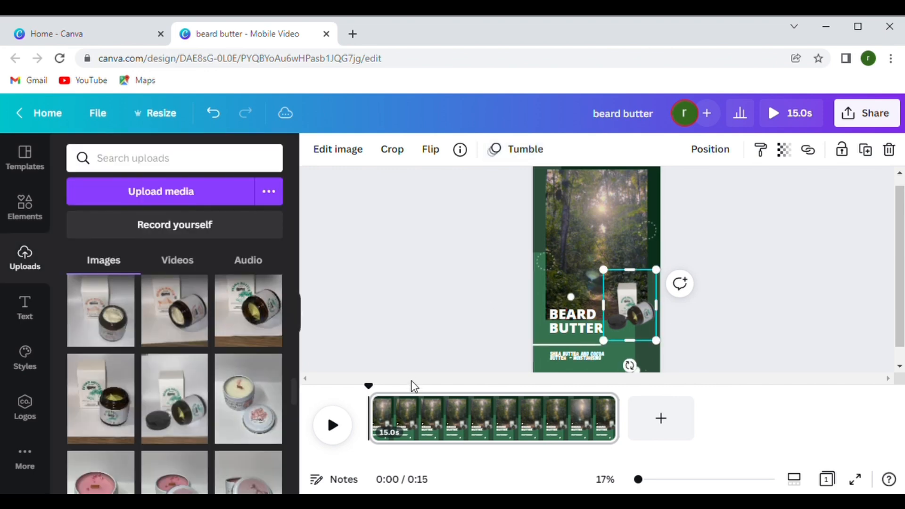
# Preview the video and trim the first page's duration to 4.0 seconds
pyautogui.click(334, 425)
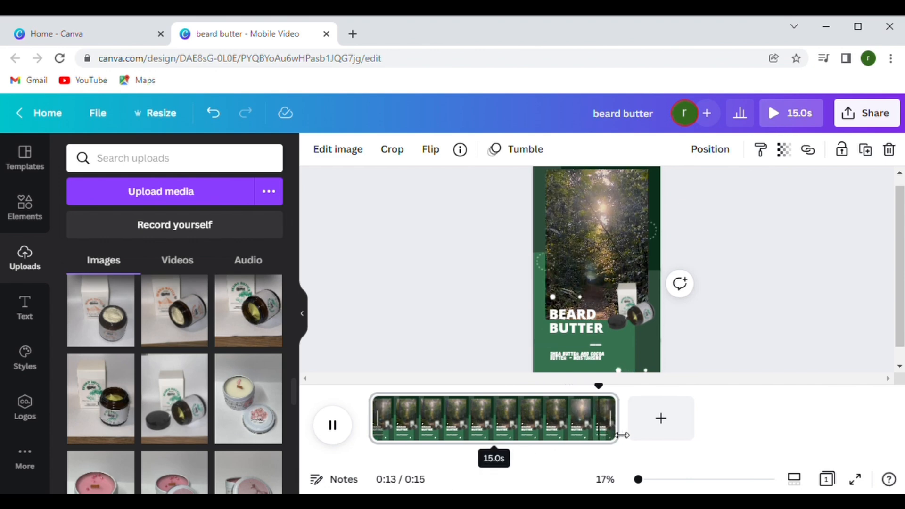
pyautogui.moveTo(592, 430)
pyautogui.mouseDown()
pyautogui.moveTo(624, 430)
pyautogui.moveTo(589, 423)
pyautogui.mouseUp()
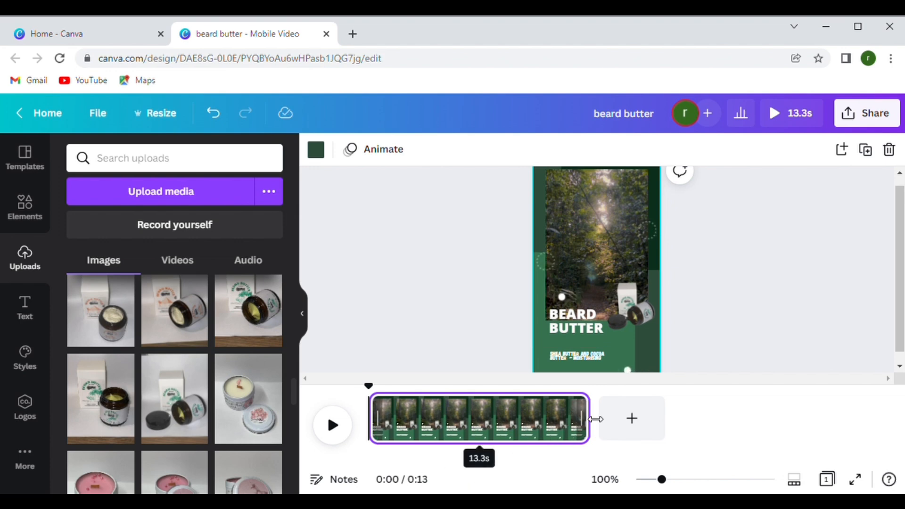
pyautogui.moveTo(592, 419); pyautogui.dragTo(436, 412)
pyautogui.click(749, 324)
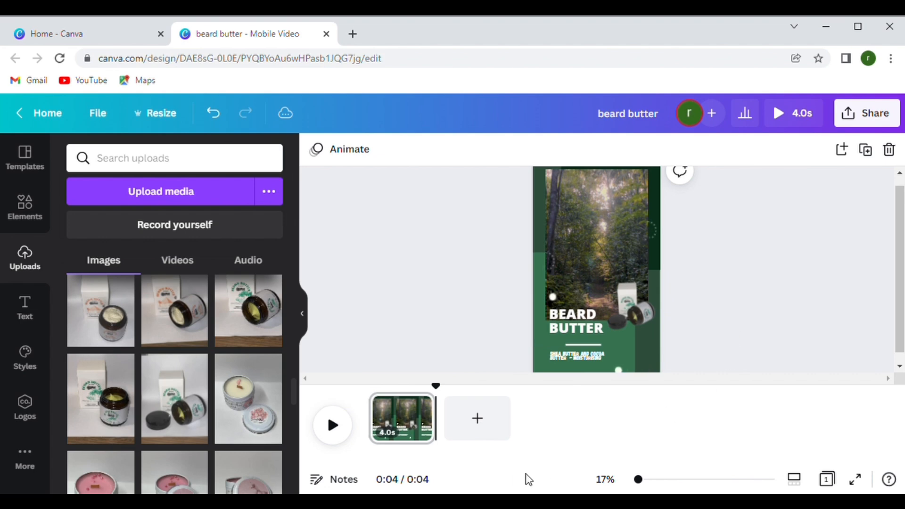
# Add a blank second page and upload the photos of the butter-making process
pyautogui.click(477, 418)
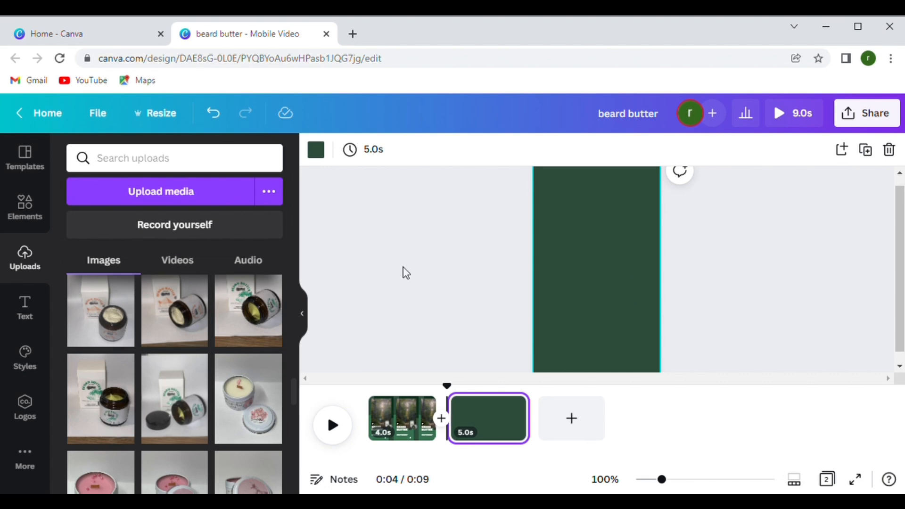
pyautogui.scroll(-5, 259, 326)
pyautogui.scroll(-5, 265, 333)
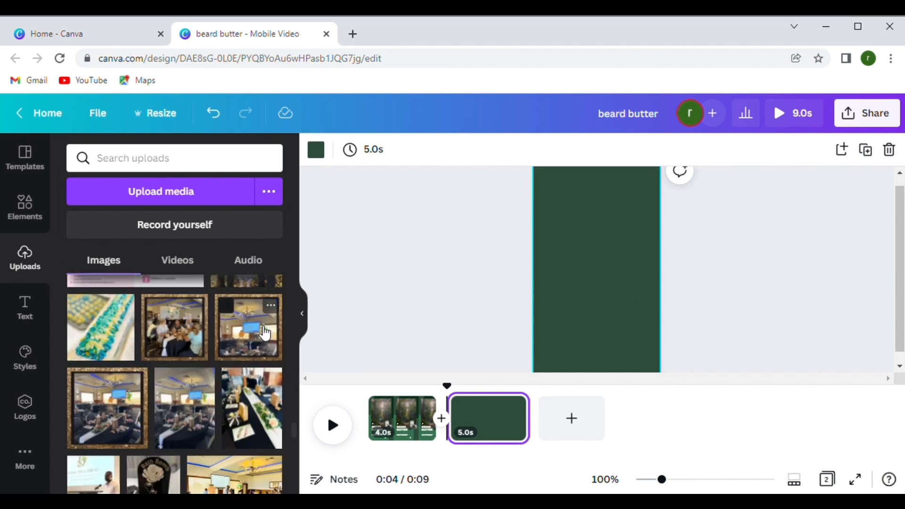
pyautogui.scroll(-3, 265, 334)
pyautogui.scroll(3, 264, 426)
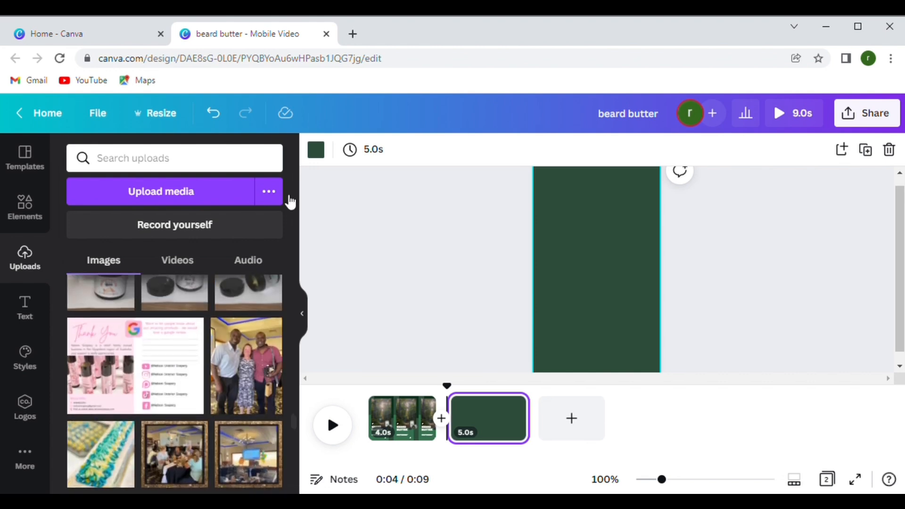
pyautogui.click(197, 192)
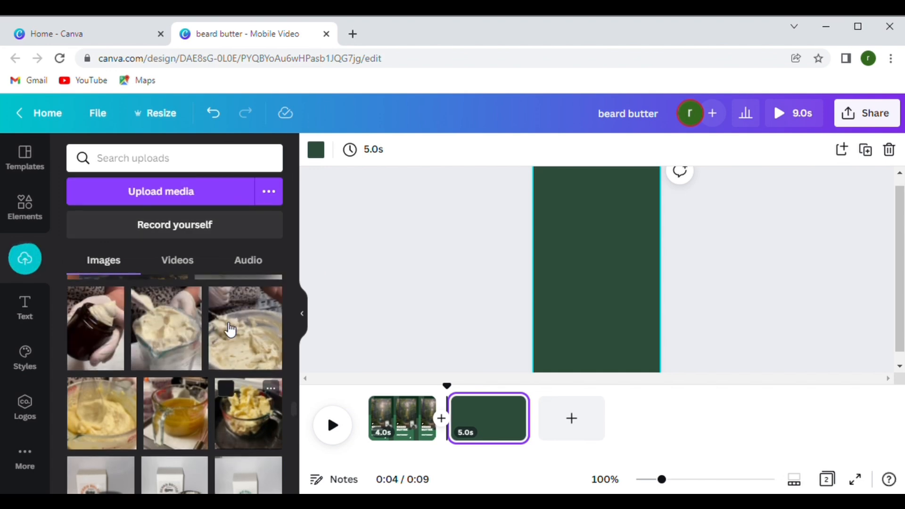
# Add the photo of solid butter chunks in a measuring cup to the second page and enlarge it to the full page width
pyautogui.scroll(1, 230, 330)
pyautogui.scroll(-3, 230, 330)
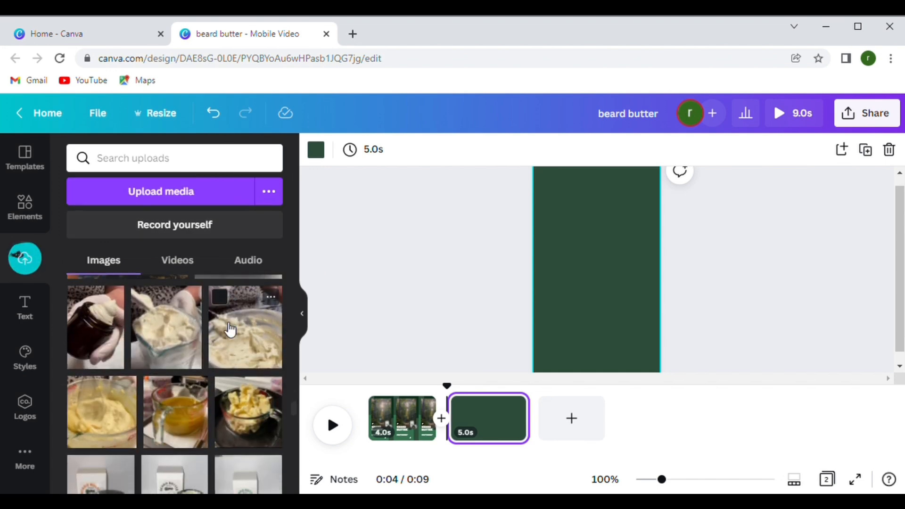
pyautogui.click(261, 397)
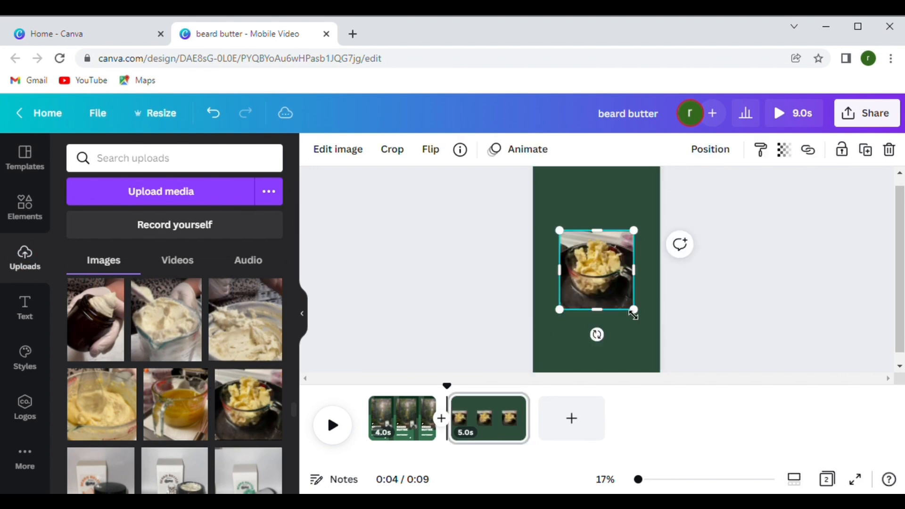
pyautogui.moveTo(660, 331); pyautogui.dragTo(672, 339)
pyautogui.moveTo(569, 239); pyautogui.dragTo(542, 215)
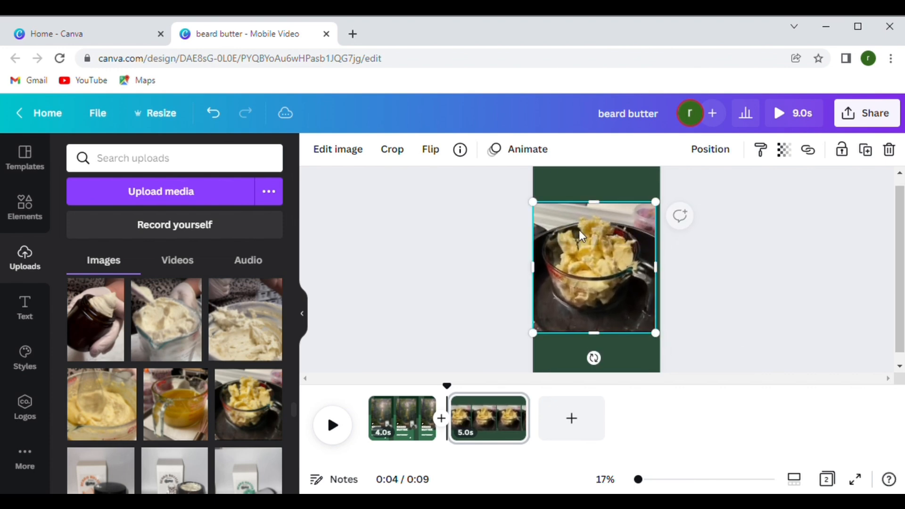
pyautogui.moveTo(666, 209); pyautogui.dragTo(671, 206)
pyautogui.click(703, 281)
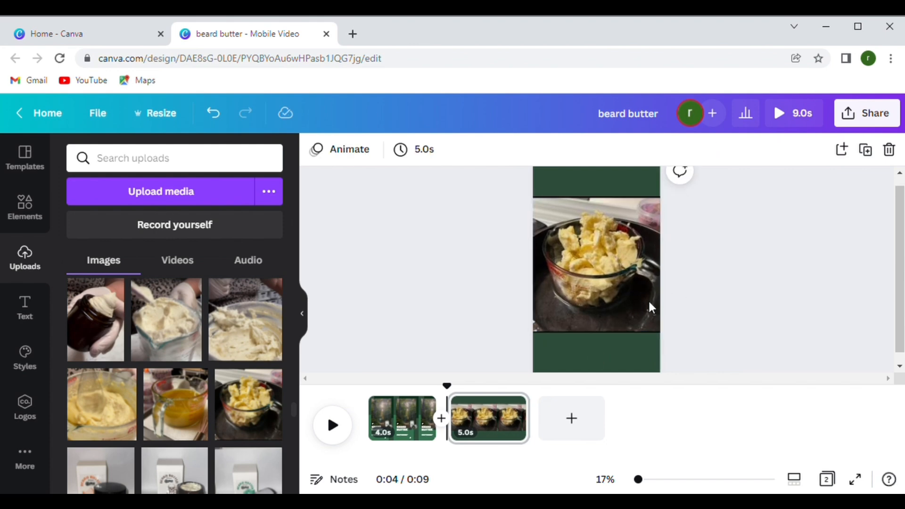
# Apply the Photo Zoom animation to the butter chunks photo and trim the second page to 2.9 seconds
pyautogui.scroll(1, 747, 324)
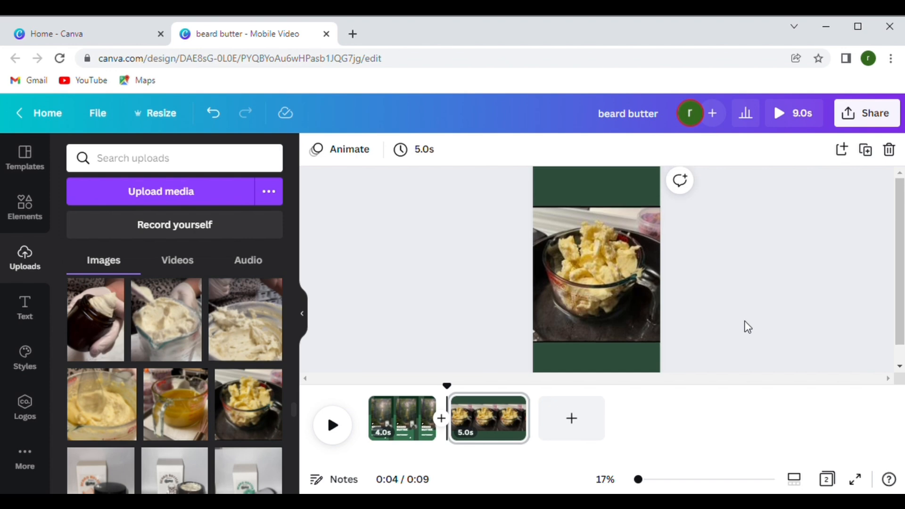
pyautogui.click(634, 293)
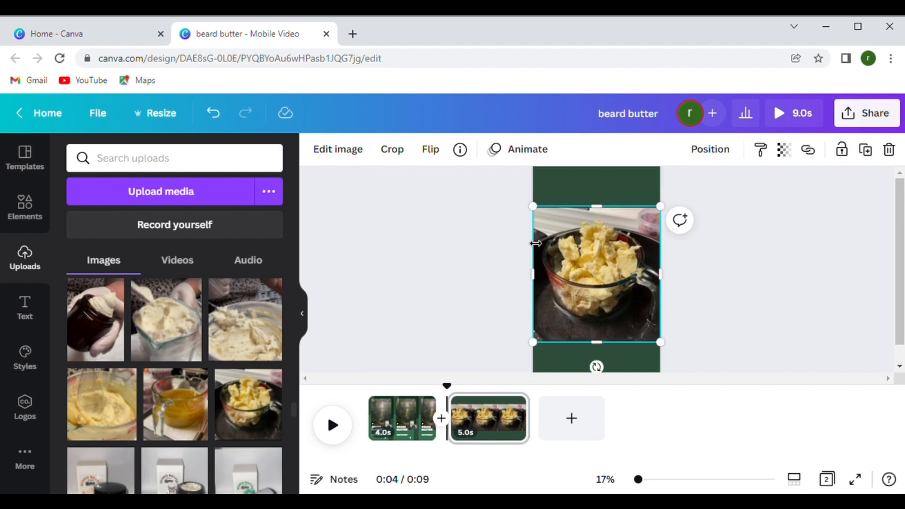
pyautogui.click(525, 157)
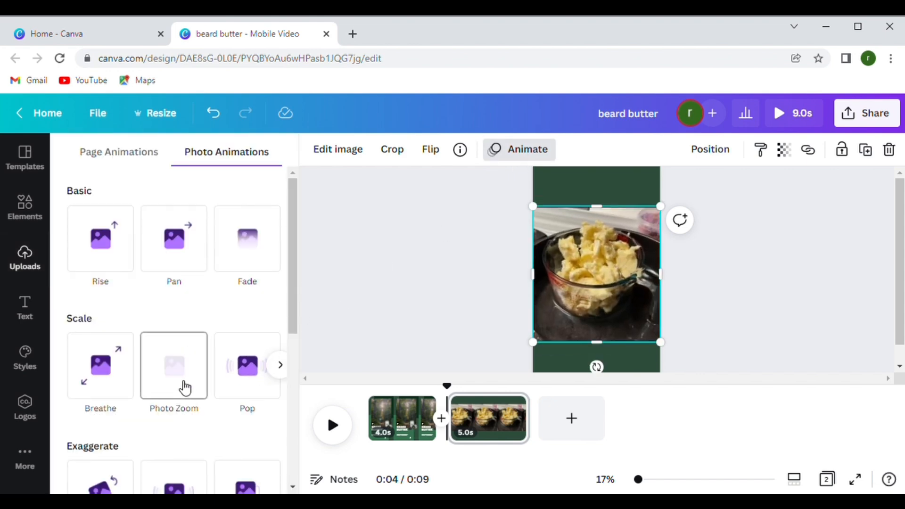
pyautogui.click(283, 366)
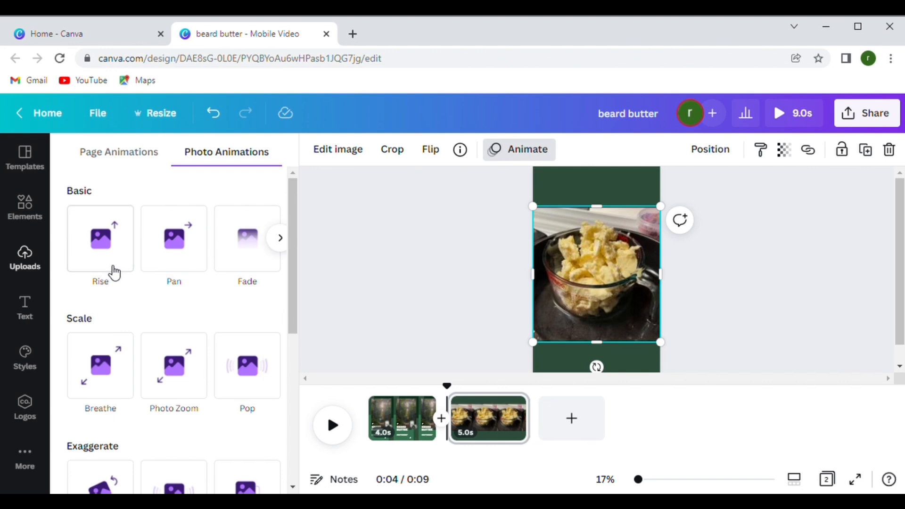
pyautogui.click(184, 387)
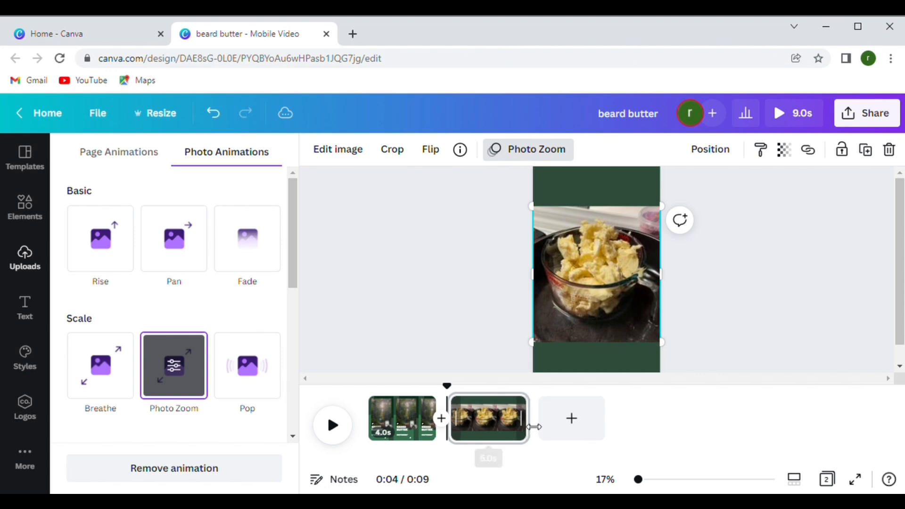
pyautogui.moveTo(526, 426); pyautogui.dragTo(500, 425)
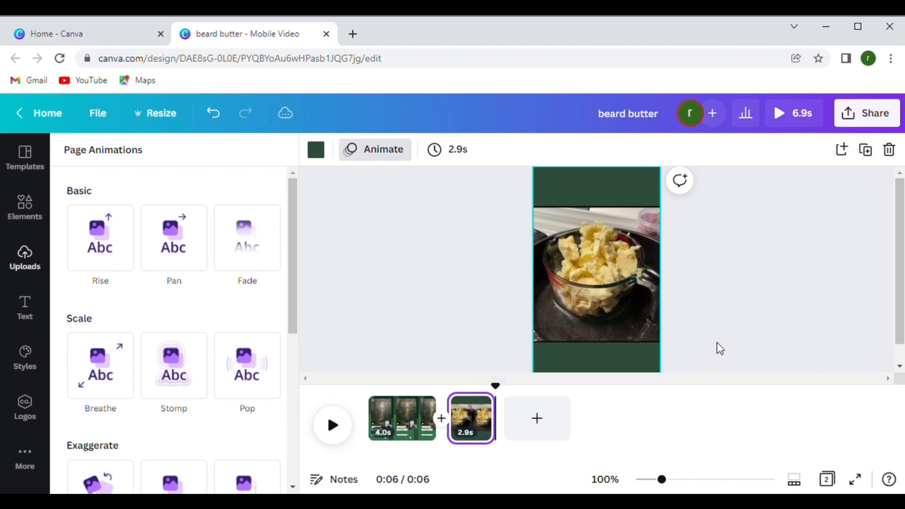
pyautogui.click(730, 319)
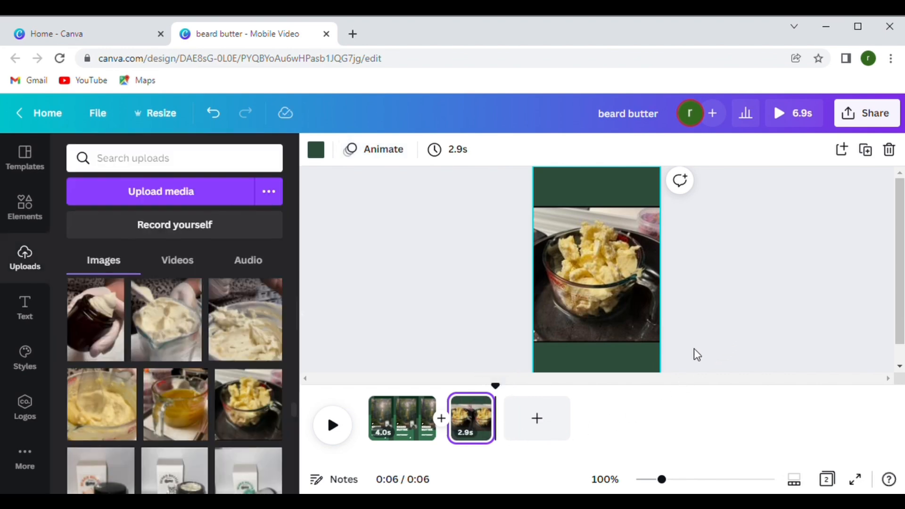
# Add a third page with the photo of melted yellow oil in a measuring cup, enlarged to the full page width
pyautogui.click(546, 430)
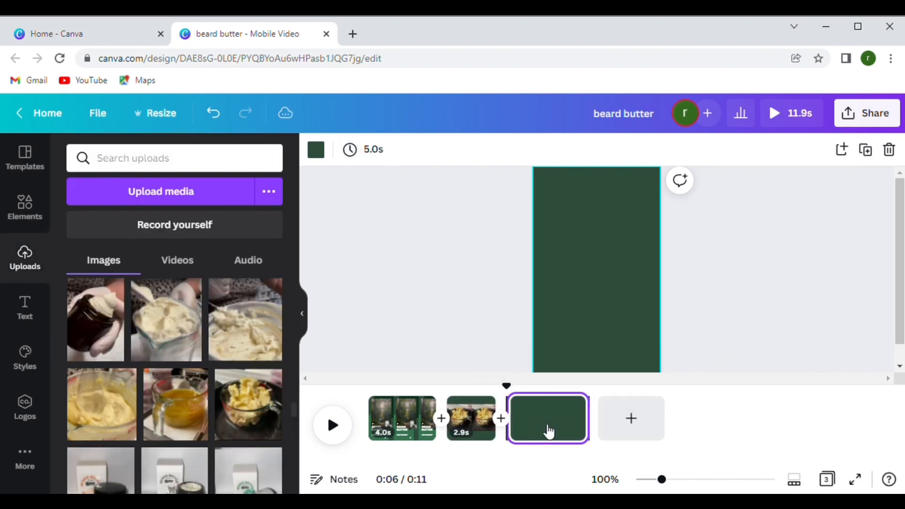
pyautogui.click(191, 420)
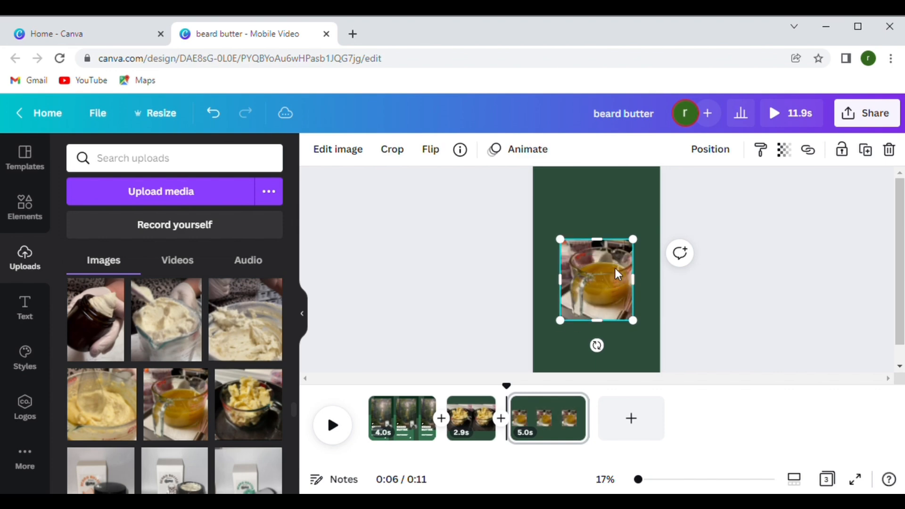
pyautogui.moveTo(637, 244); pyautogui.dragTo(656, 215)
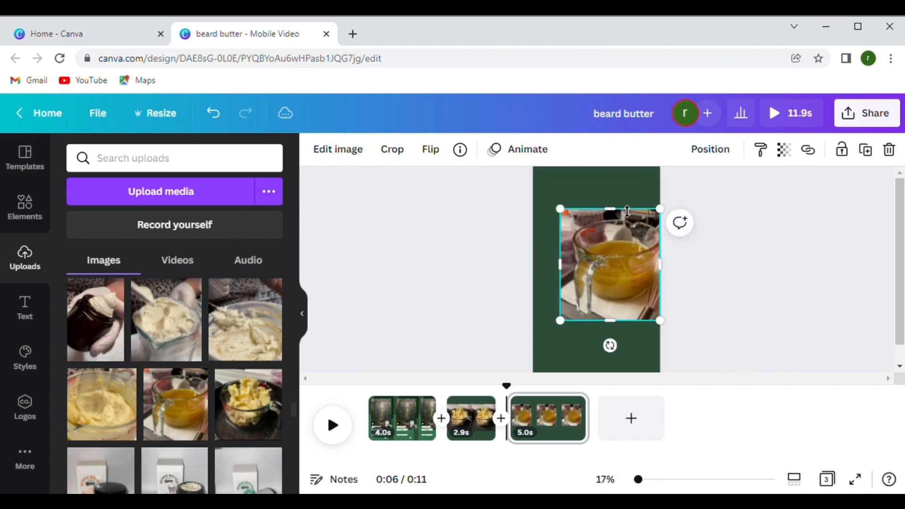
pyautogui.moveTo(571, 215); pyautogui.dragTo(519, 208)
pyautogui.moveTo(625, 218); pyautogui.dragTo(634, 240)
pyautogui.click(714, 280)
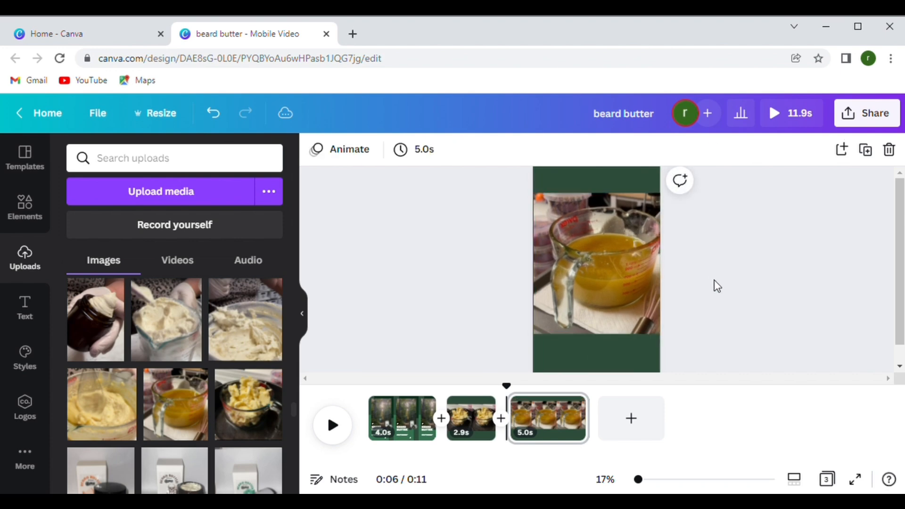
# Add a heading reading "Melt the oils" to the third page
pyautogui.click(25, 309)
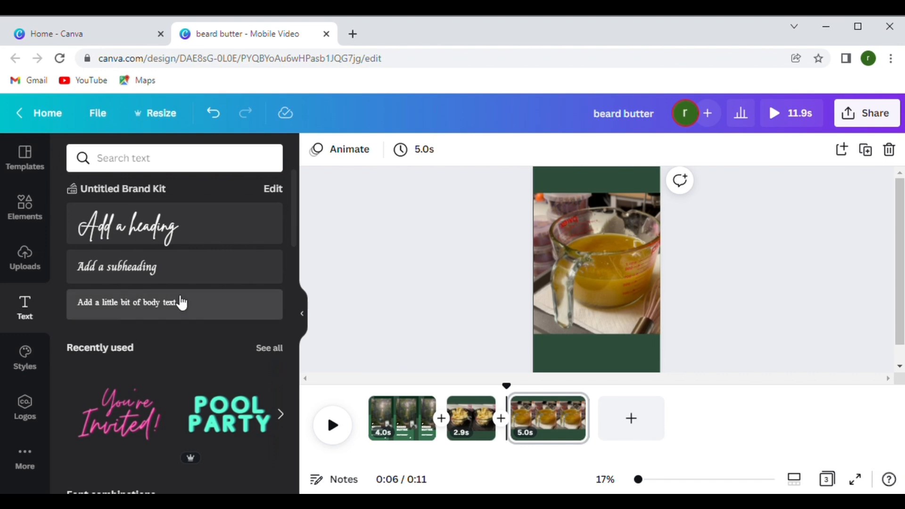
pyautogui.click(269, 242)
pyautogui.moveTo(616, 283); pyautogui.dragTo(667, 315)
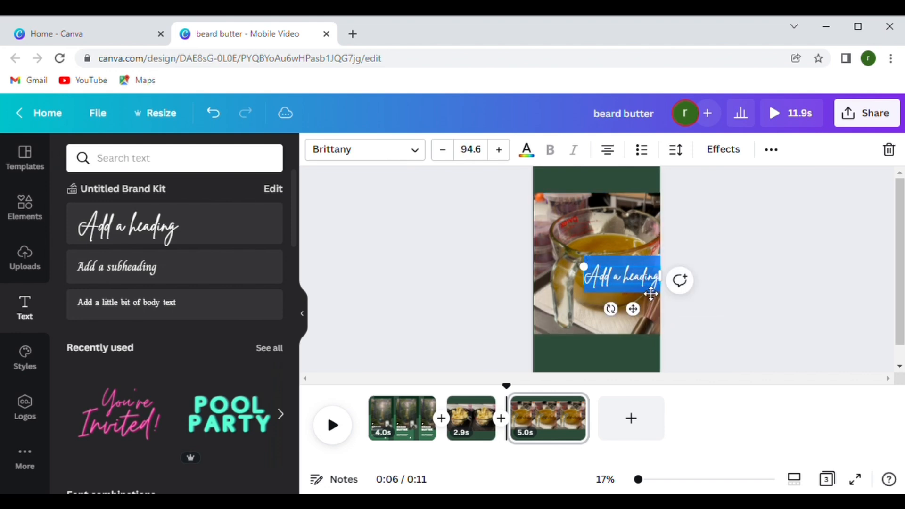
pyautogui.write('Melt')
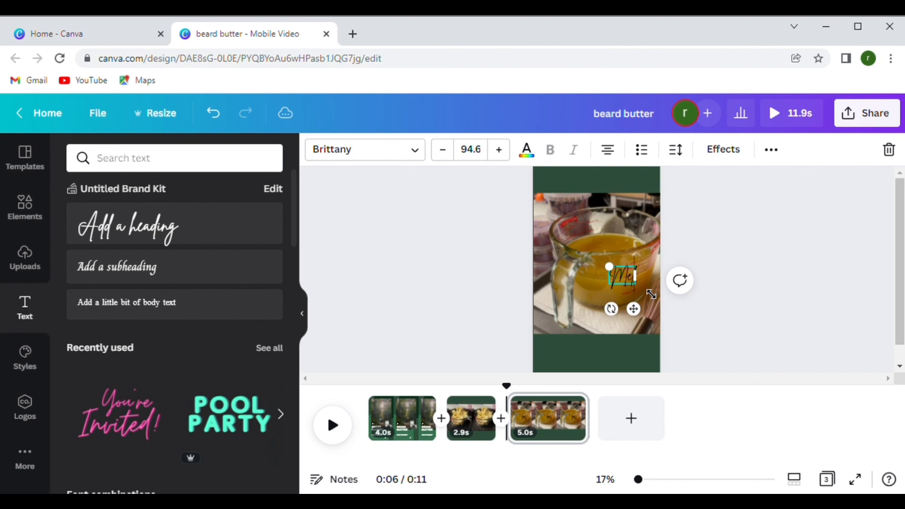
pyautogui.write('in')
pyautogui.write('e')
pyautogui.write(' oils')
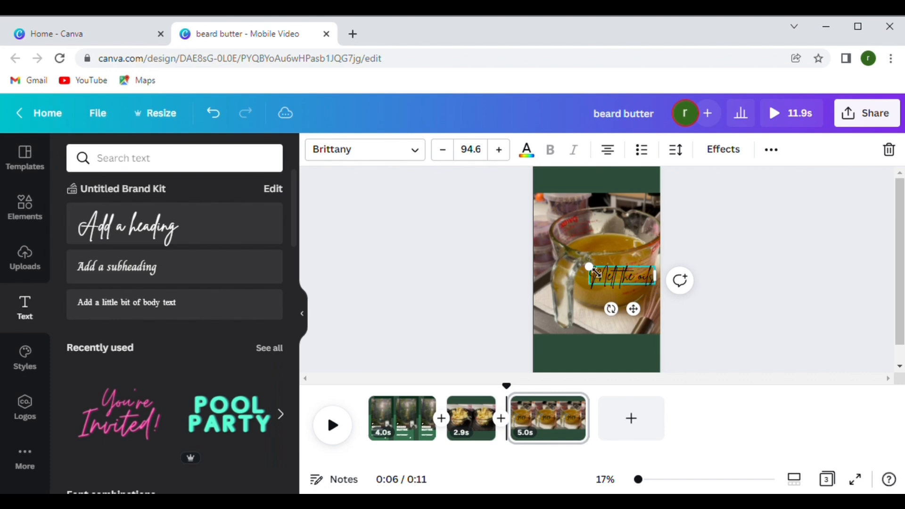
# Enlarge the "Melt the oils" heading to size 128, colour it white and place it in the green area below the photo
pyautogui.moveTo(589, 267); pyautogui.dragTo(565, 260)
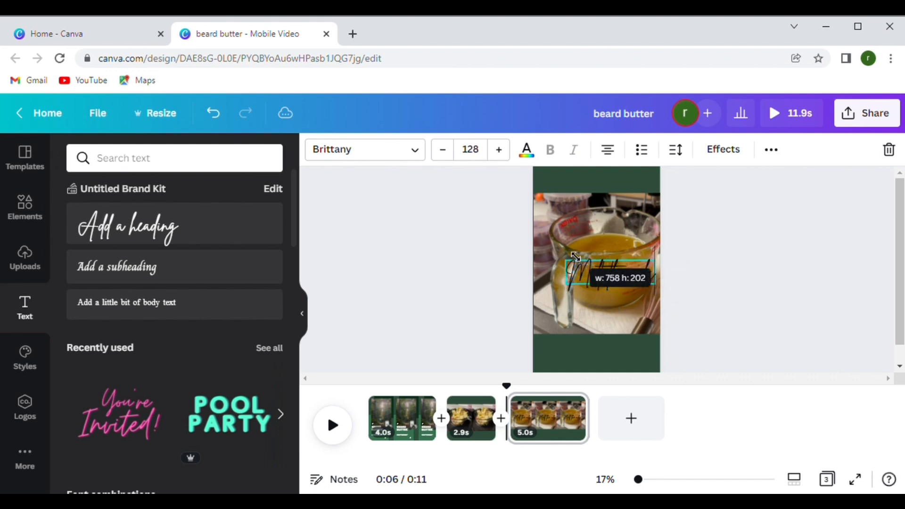
pyautogui.click(527, 150)
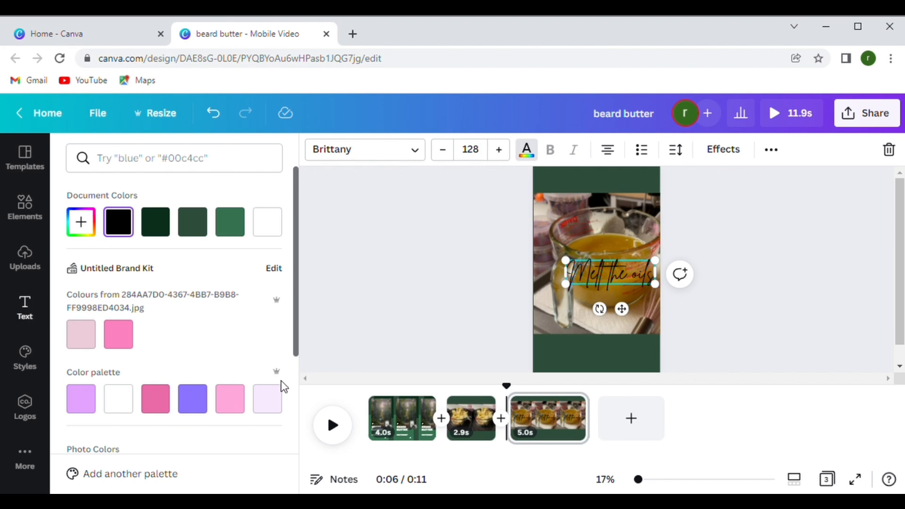
pyautogui.click(118, 399)
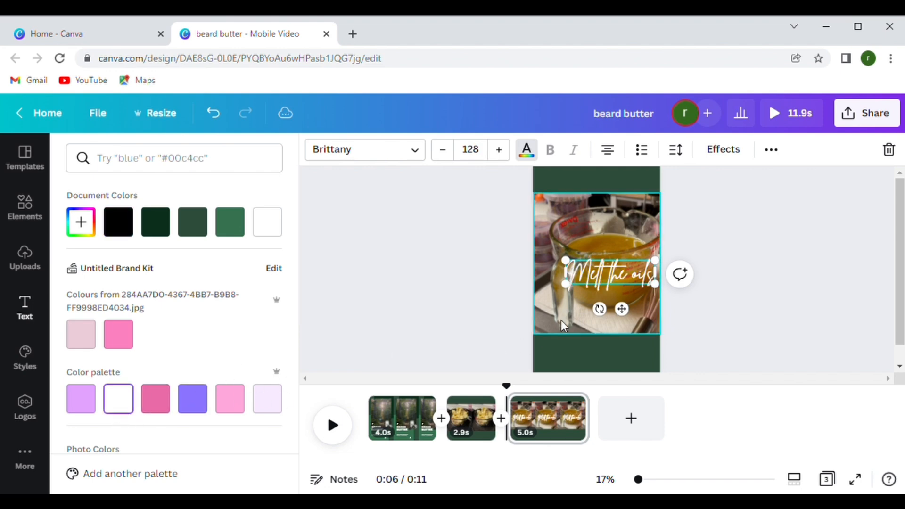
pyautogui.moveTo(624, 263); pyautogui.dragTo(613, 343)
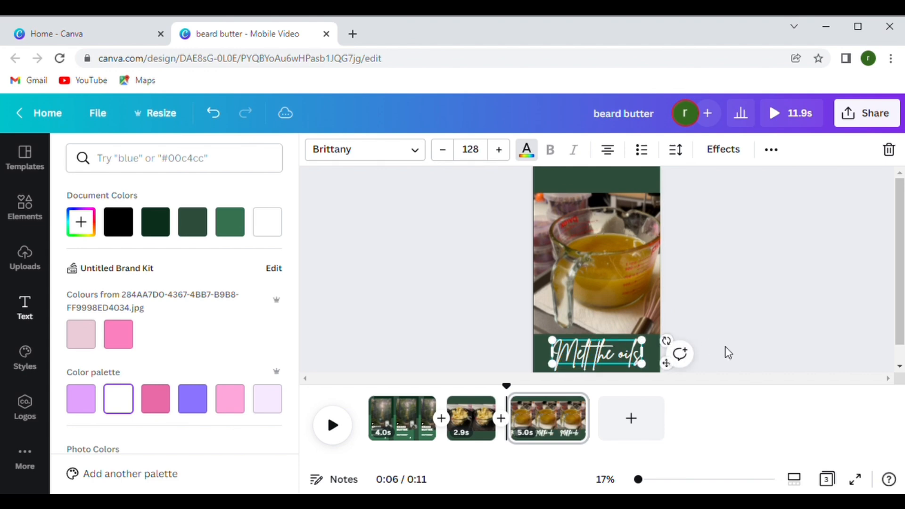
pyautogui.click(735, 332)
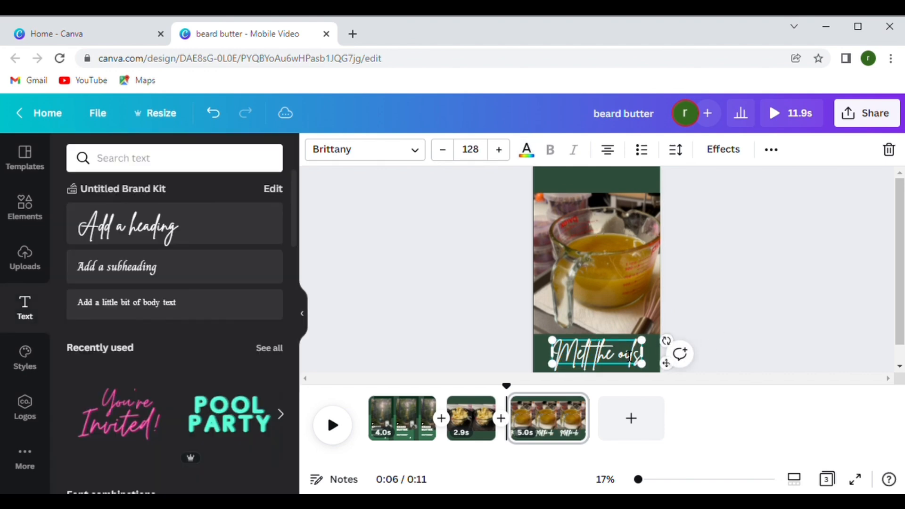
pyautogui.click(779, 286)
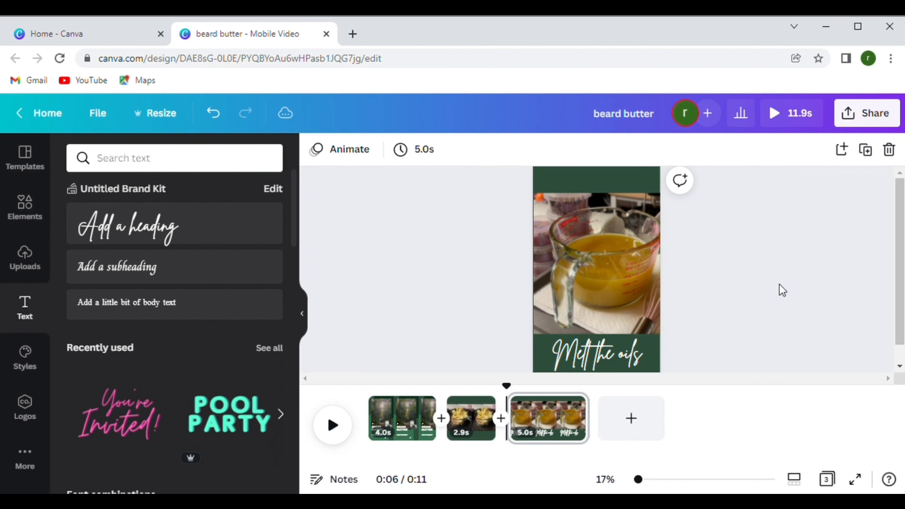
# Widen the letter spacing of the "Melt the oils" heading and trim the third page to 3.2 seconds
pyautogui.click(628, 358)
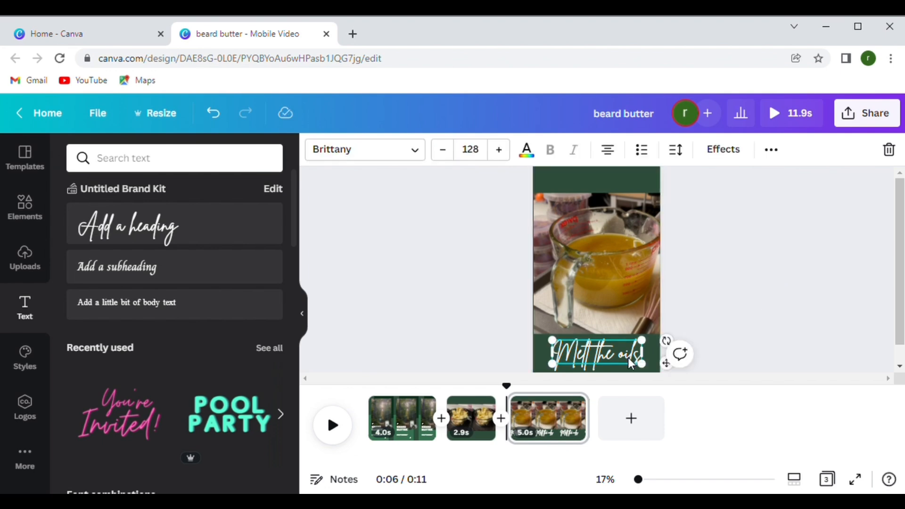
pyautogui.click(771, 151)
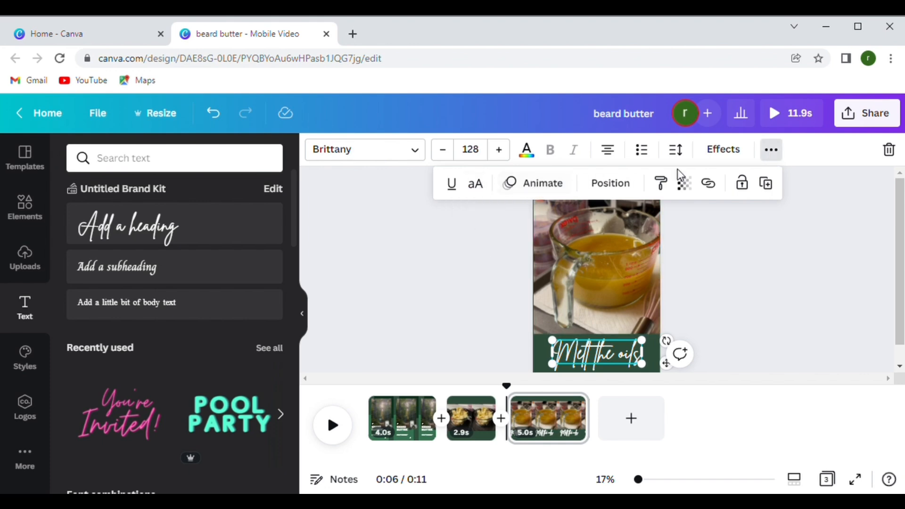
pyautogui.click(684, 156)
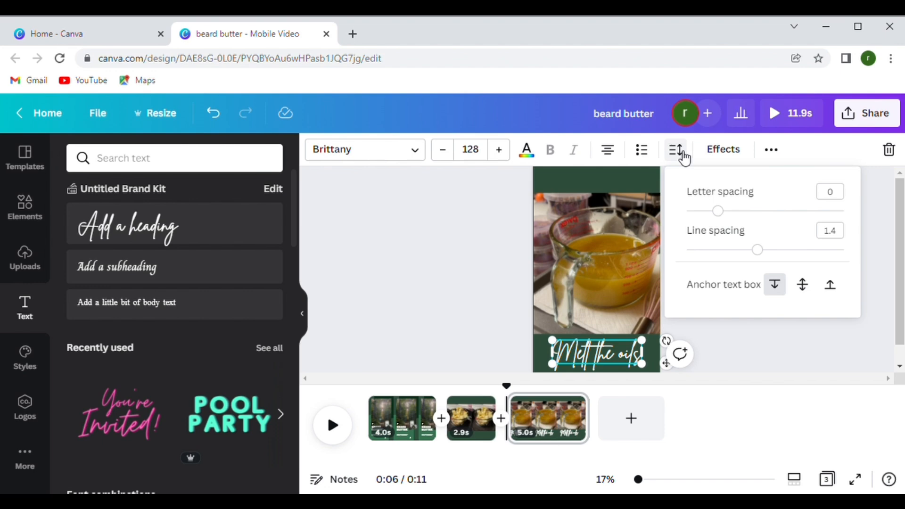
pyautogui.click(727, 211)
pyautogui.moveTo(728, 215); pyautogui.dragTo(738, 216)
pyautogui.click(737, 343)
pyautogui.click(737, 343)
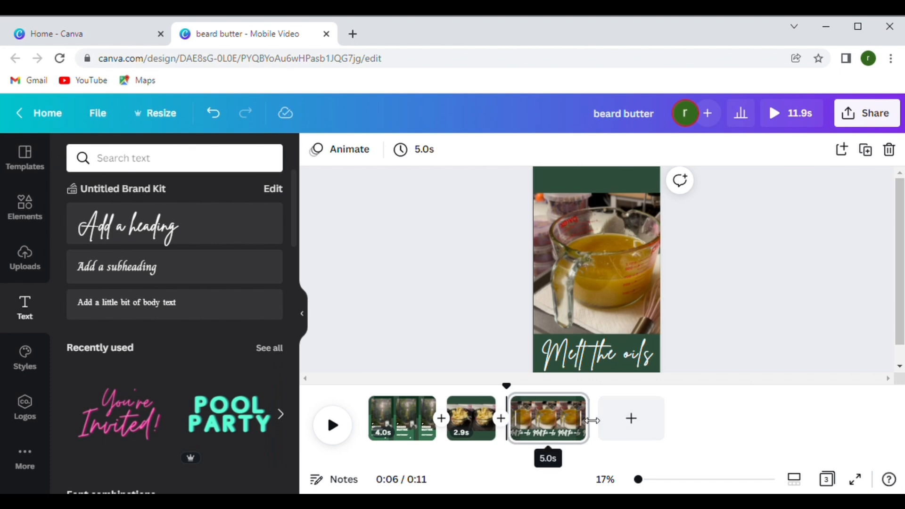
pyautogui.moveTo(578, 420); pyautogui.dragTo(560, 421)
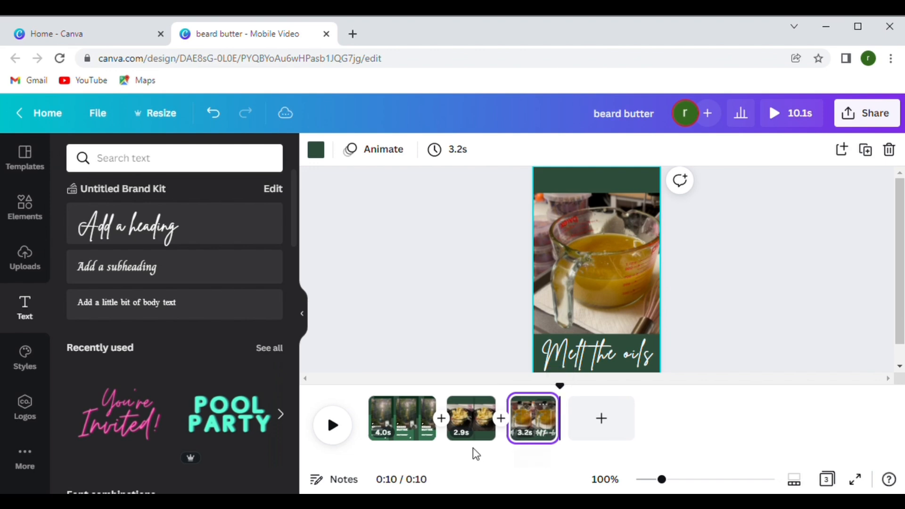
# Add a heading to the second page, enlarge it to about size 64.8 and place it in the green area below the photo
pyautogui.click(479, 421)
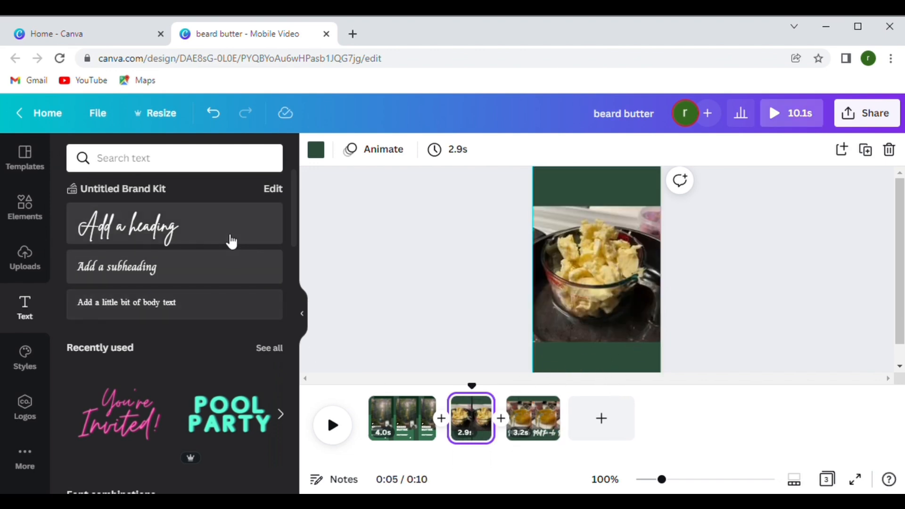
pyautogui.click(235, 244)
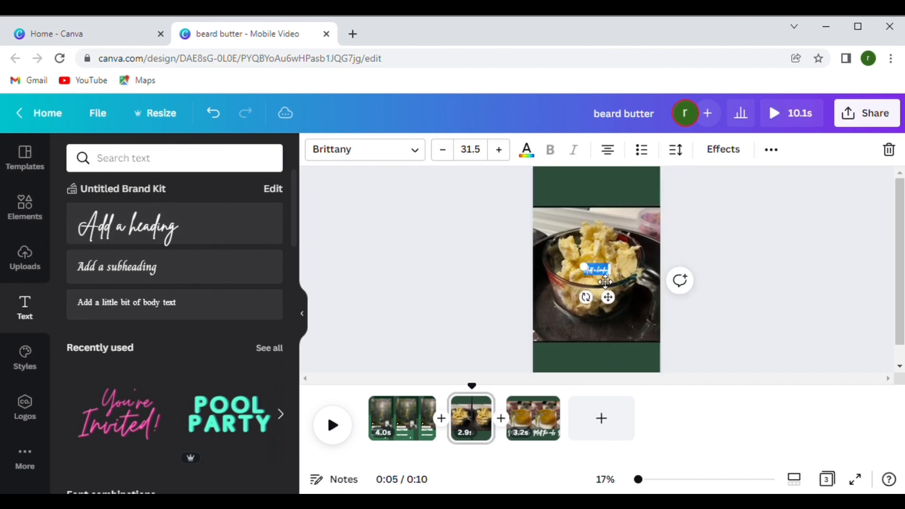
pyautogui.moveTo(611, 276); pyautogui.dragTo(663, 253)
pyautogui.click(664, 254)
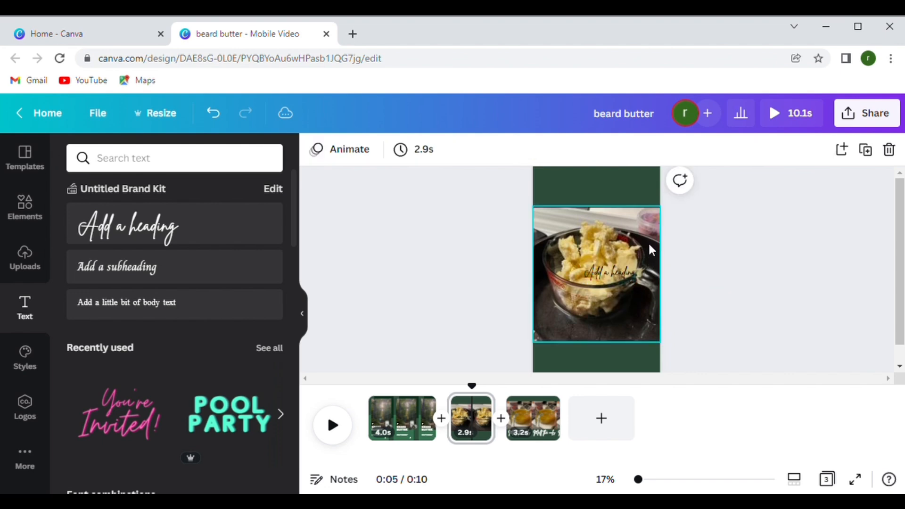
pyautogui.click(656, 253)
pyautogui.moveTo(631, 254); pyautogui.dragTo(610, 364)
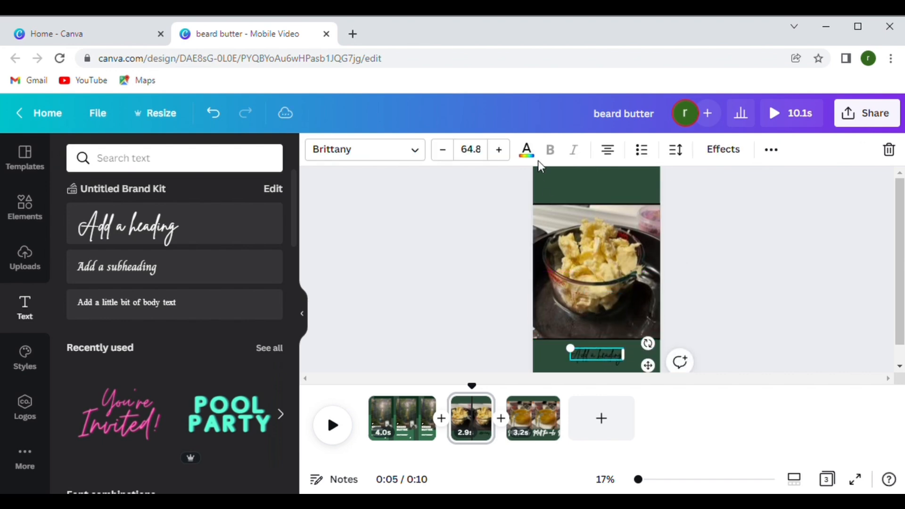
# Colour the second page's heading white and enlarge it to about size 84.5
pyautogui.click(526, 150)
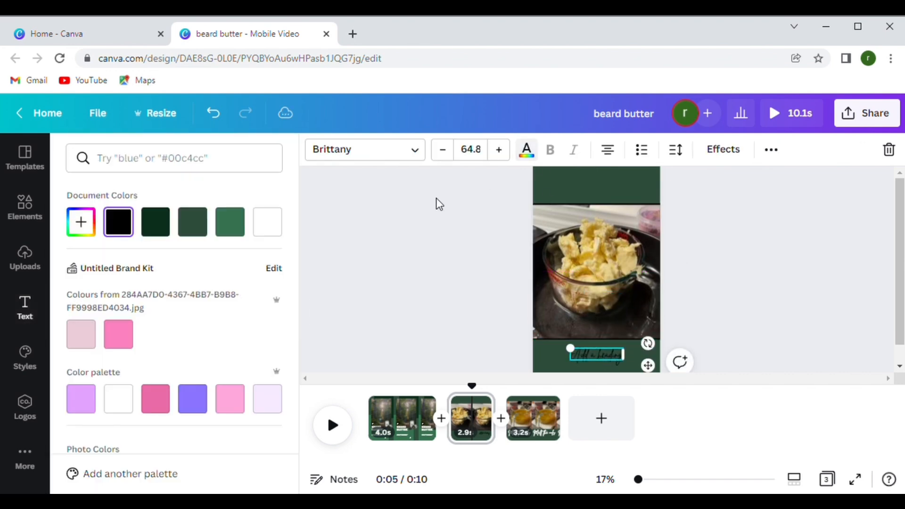
pyautogui.click(273, 233)
pyautogui.moveTo(575, 354); pyautogui.dragTo(555, 345)
# Replace the second page's placeholder heading text with "The butters"
pyautogui.doubleClick(598, 360)
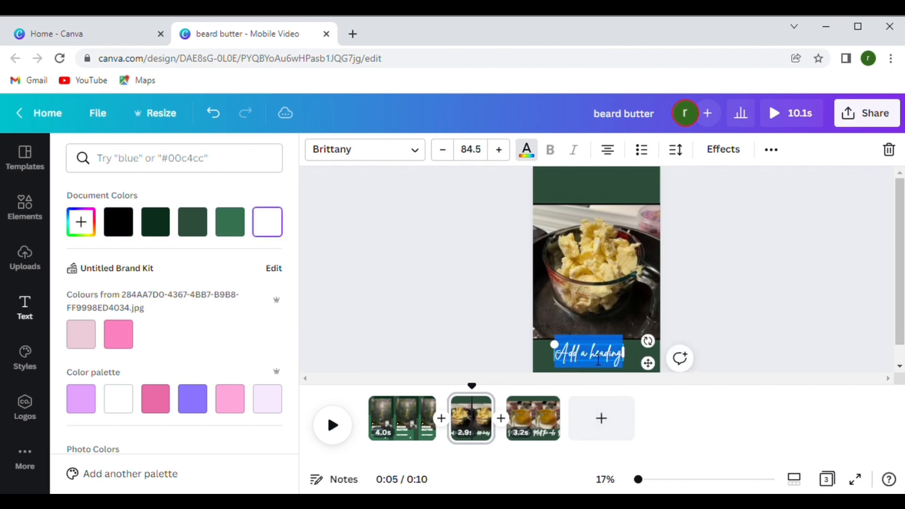
pyautogui.write('The')
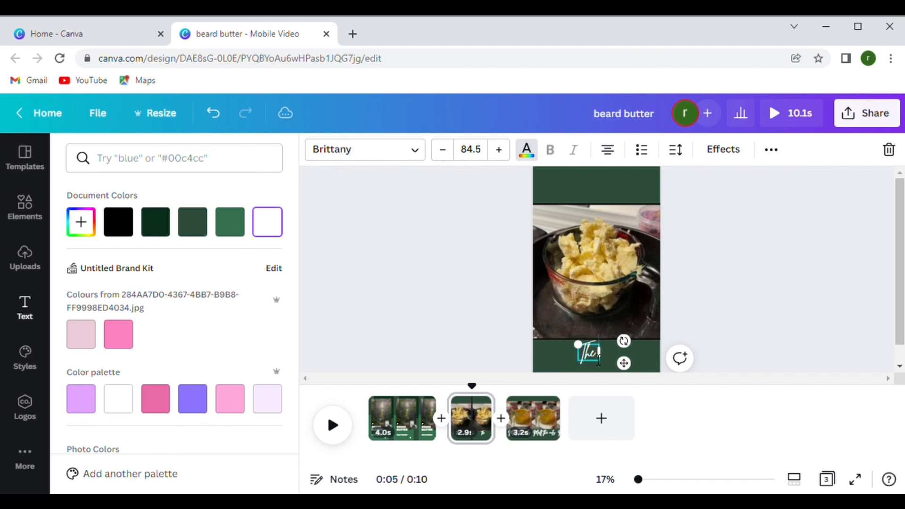
pyautogui.write(' butters')
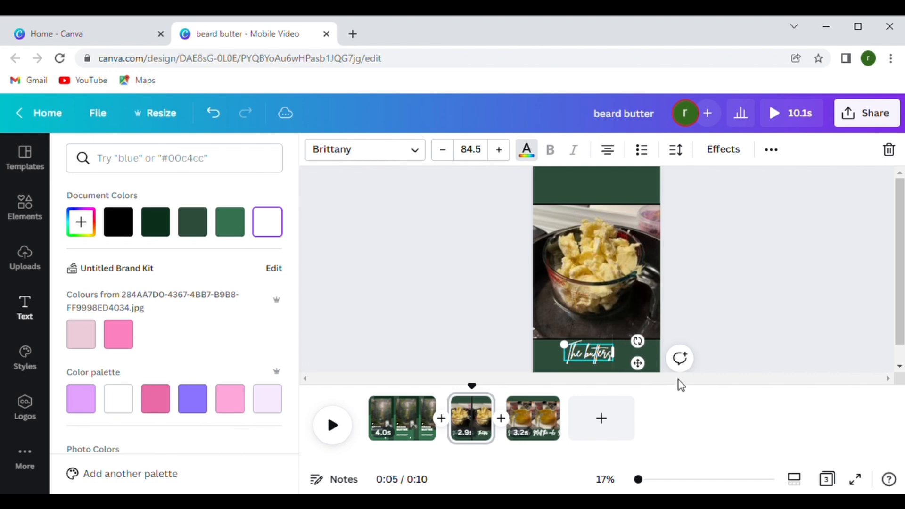
pyautogui.click(753, 332)
pyautogui.click(743, 326)
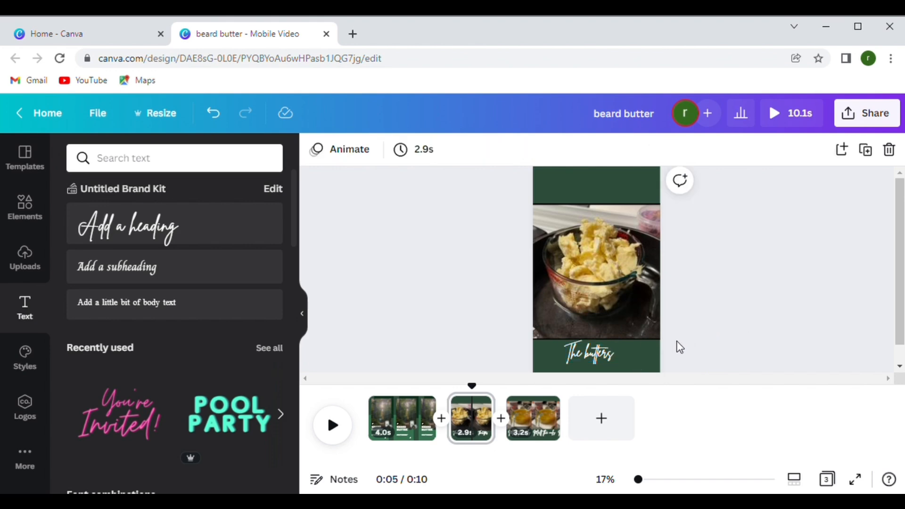
# Enlarge "The butters" heading to size 156 and set its letter spacing to 51
pyautogui.click(604, 361)
pyautogui.moveTo(624, 350)
pyautogui.mouseDown()
pyautogui.moveTo(680, 339)
pyautogui.moveTo(673, 333)
pyautogui.moveTo(633, 353)
pyautogui.moveTo(627, 348)
pyautogui.mouseUp()
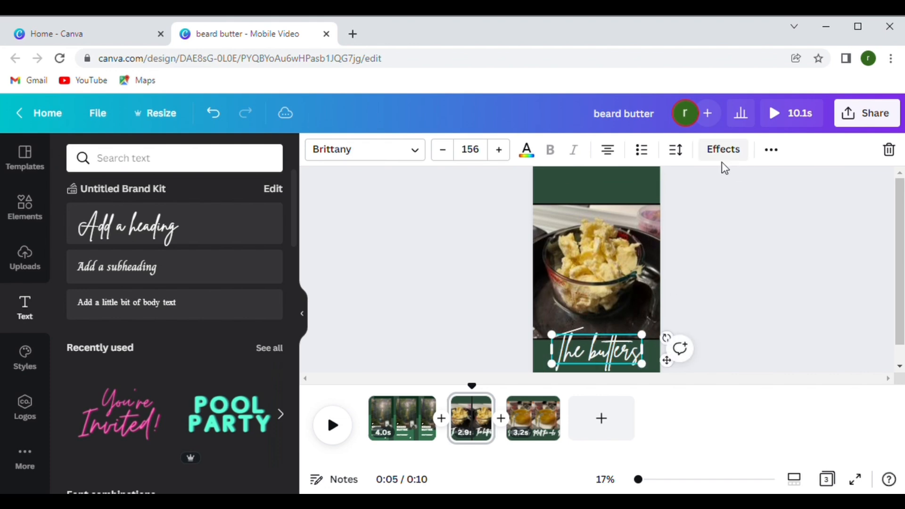
pyautogui.click(686, 152)
pyautogui.moveTo(721, 211); pyautogui.dragTo(726, 211)
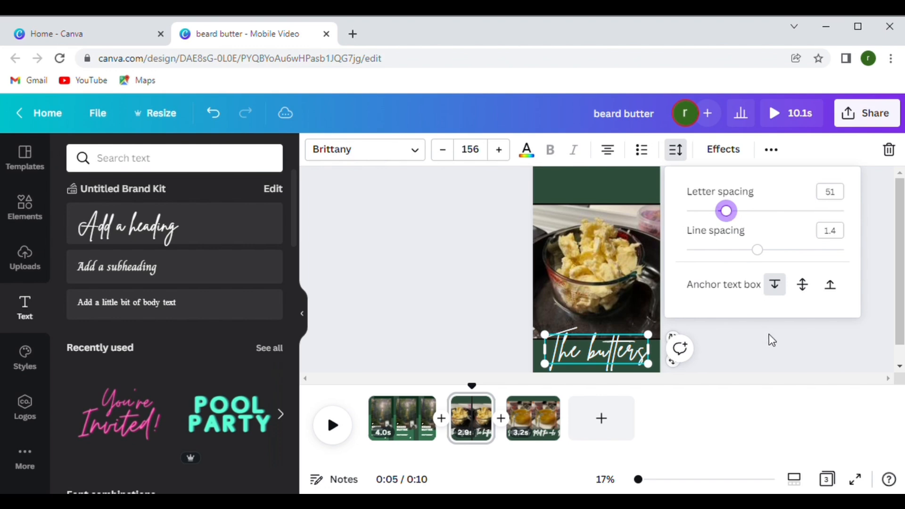
pyautogui.click(769, 333)
pyautogui.click(769, 333)
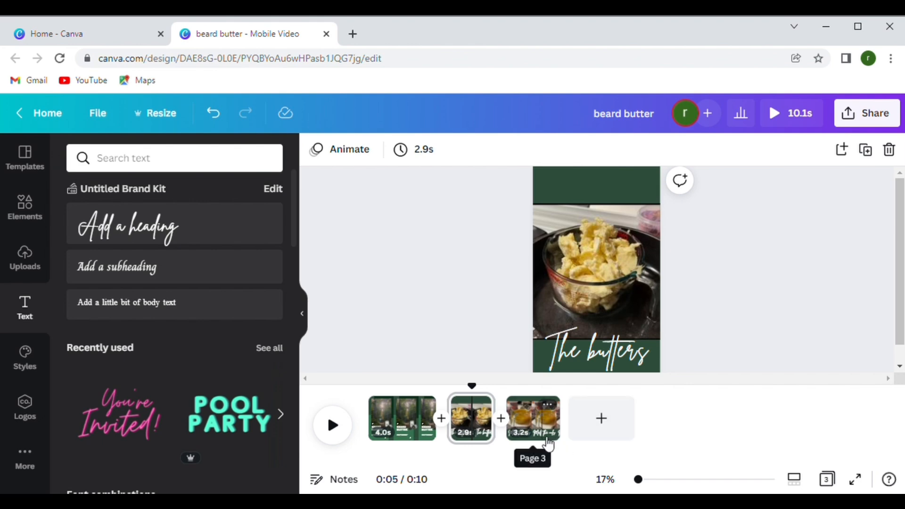
# Add a fourth page with the photo of whipped yellow butter, enlarged to the full page width and shifted slightly upward
pyautogui.click(608, 436)
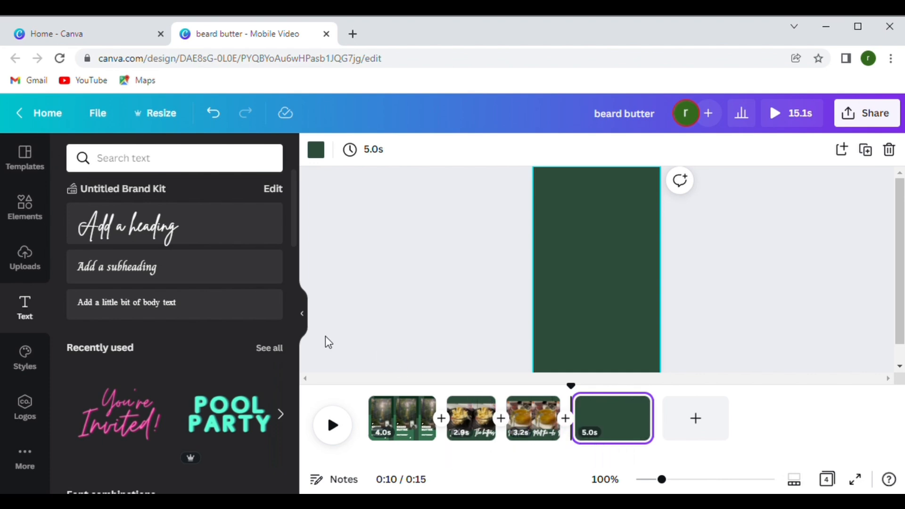
pyautogui.click(27, 264)
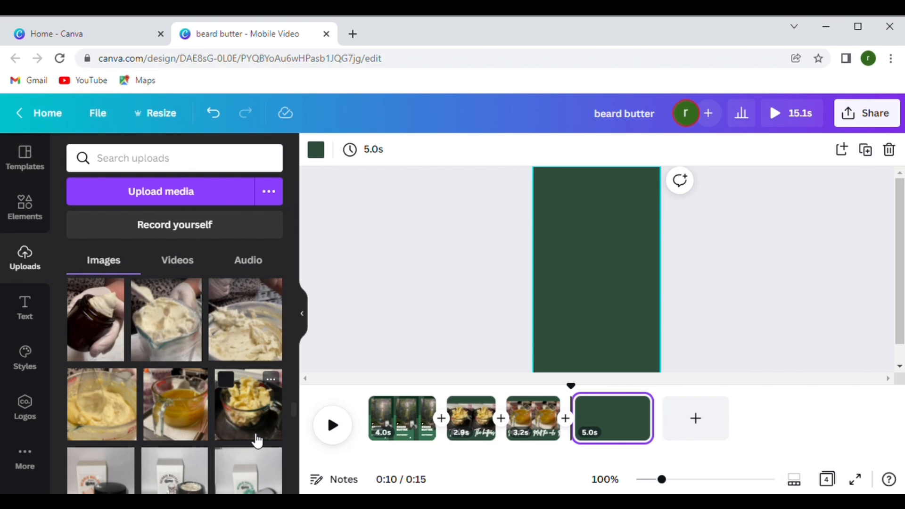
pyautogui.click(113, 426)
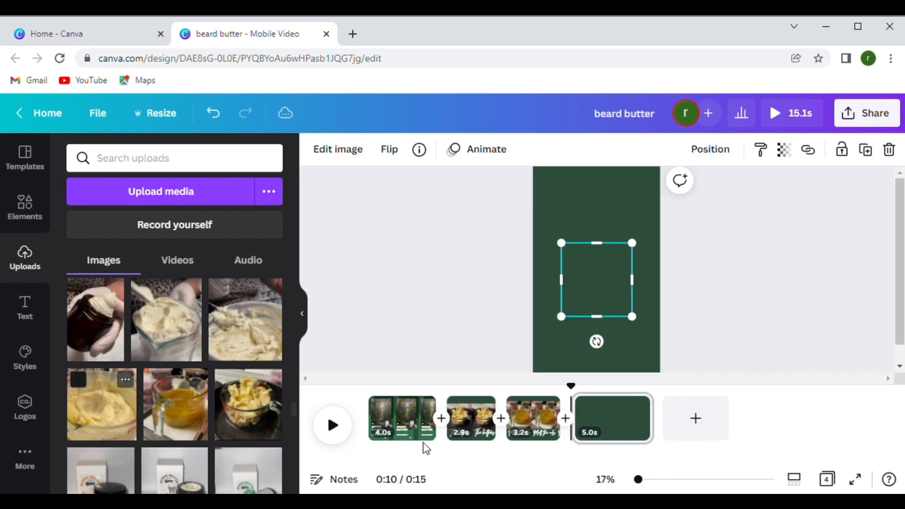
pyautogui.moveTo(636, 327); pyautogui.dragTo(662, 347)
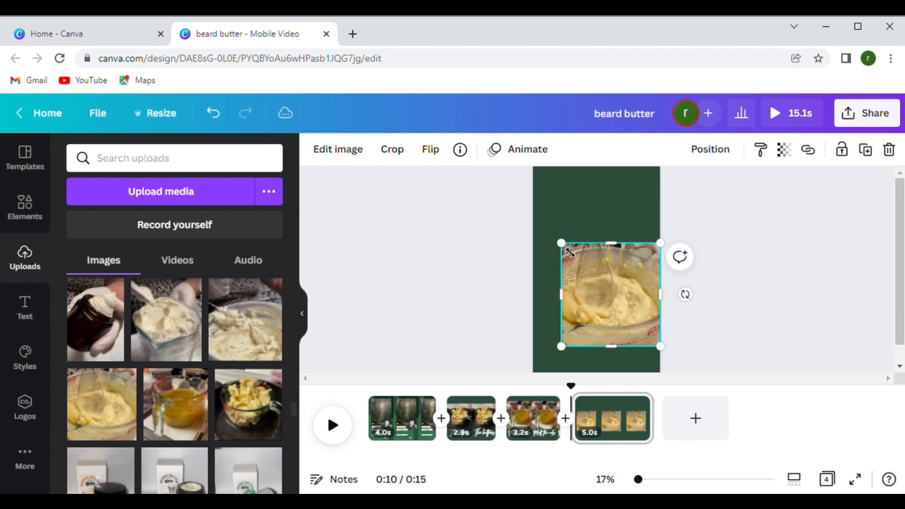
pyautogui.moveTo(570, 252); pyautogui.dragTo(541, 222)
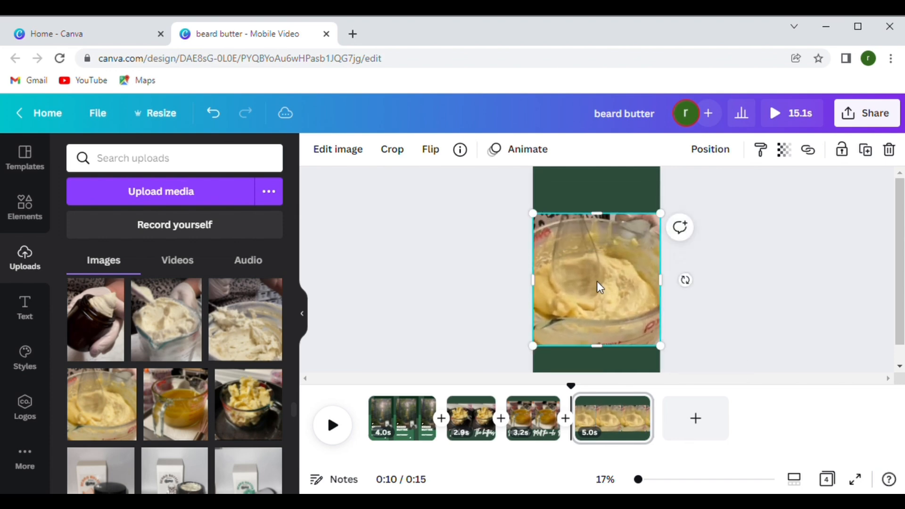
pyautogui.moveTo(604, 287); pyautogui.dragTo(604, 275)
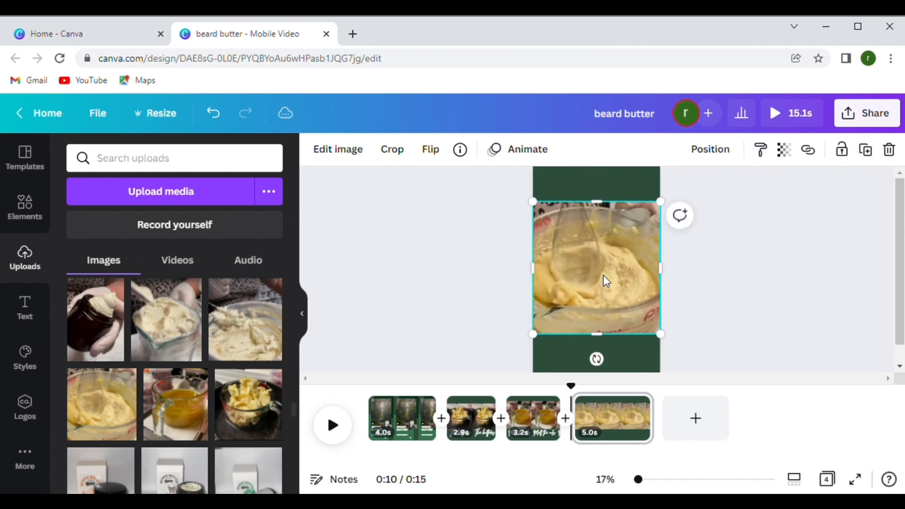
pyautogui.click(703, 338)
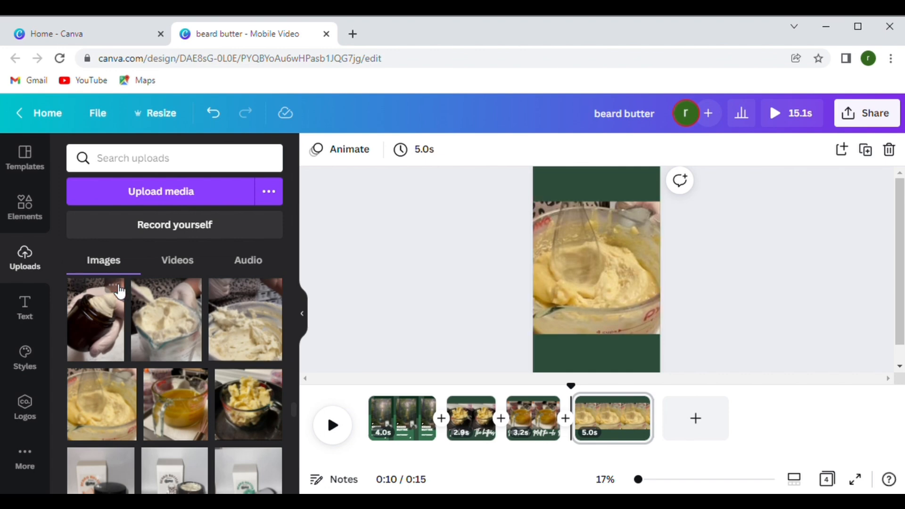
# Add a heading to the fourth page, enlarge it to about size 70.6 and place it in the green area below the photo
pyautogui.click(25, 300)
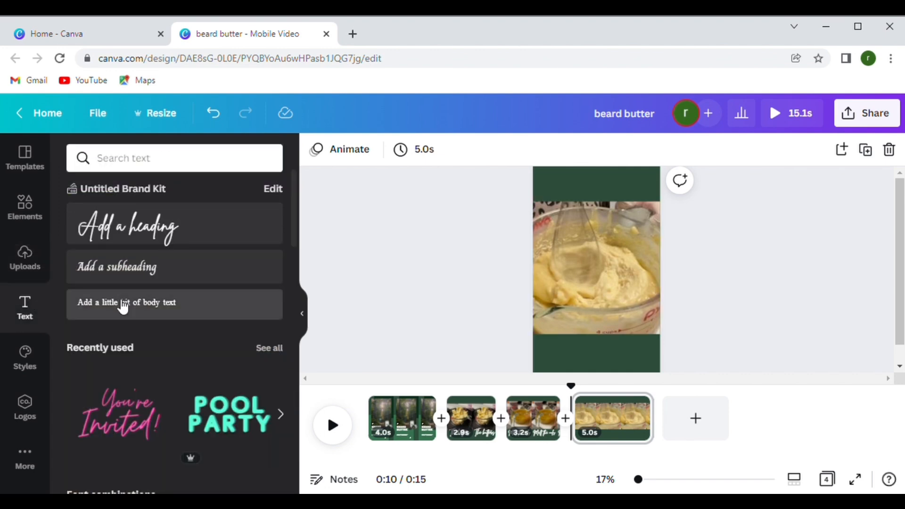
pyautogui.click(174, 235)
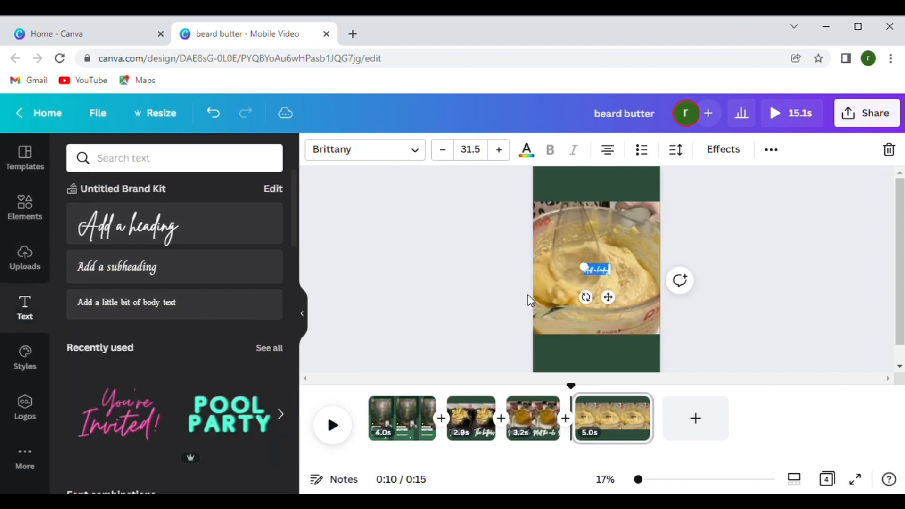
pyautogui.moveTo(622, 286); pyautogui.dragTo(646, 315)
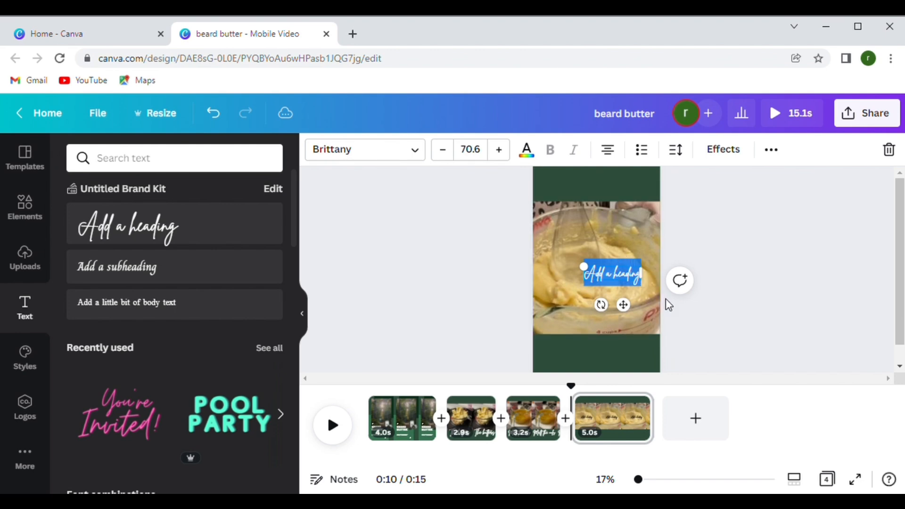
pyautogui.click(721, 299)
pyautogui.click(627, 281)
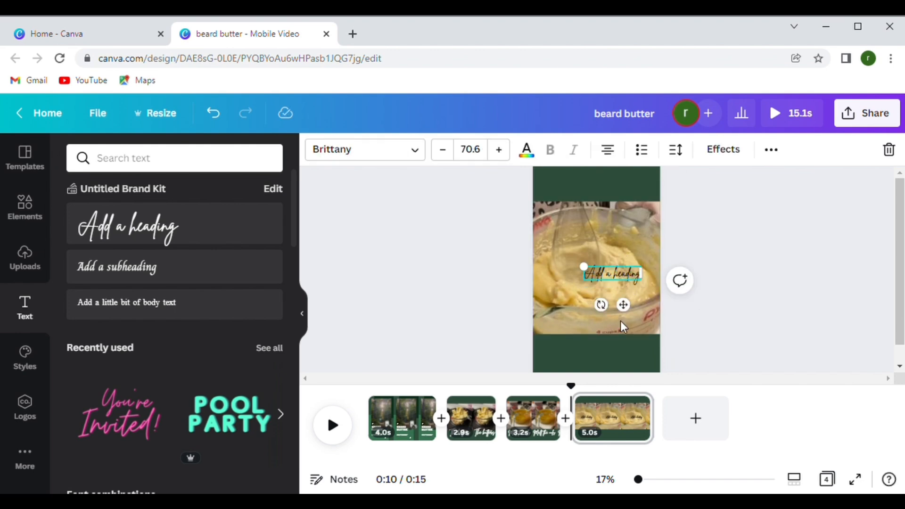
pyautogui.moveTo(615, 274); pyautogui.dragTo(604, 361)
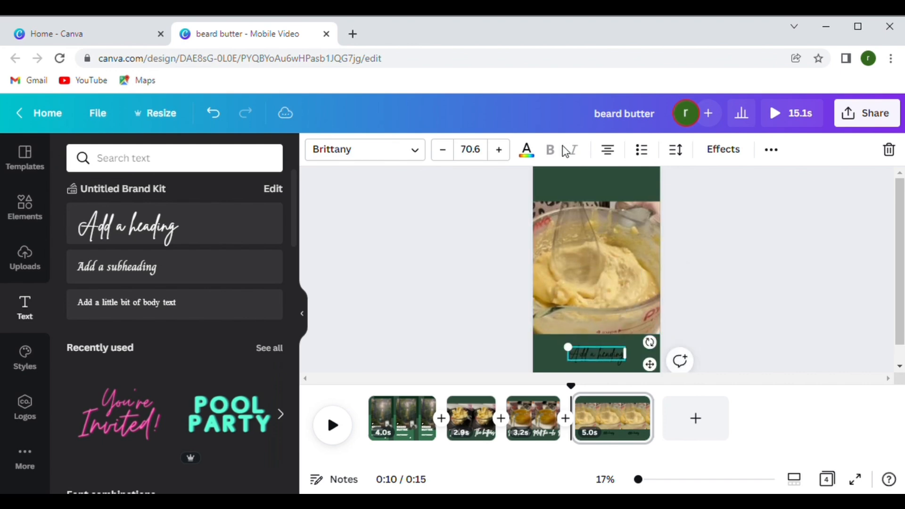
# Colour the fourth page's heading white and enlarge it to size 126
pyautogui.click(526, 150)
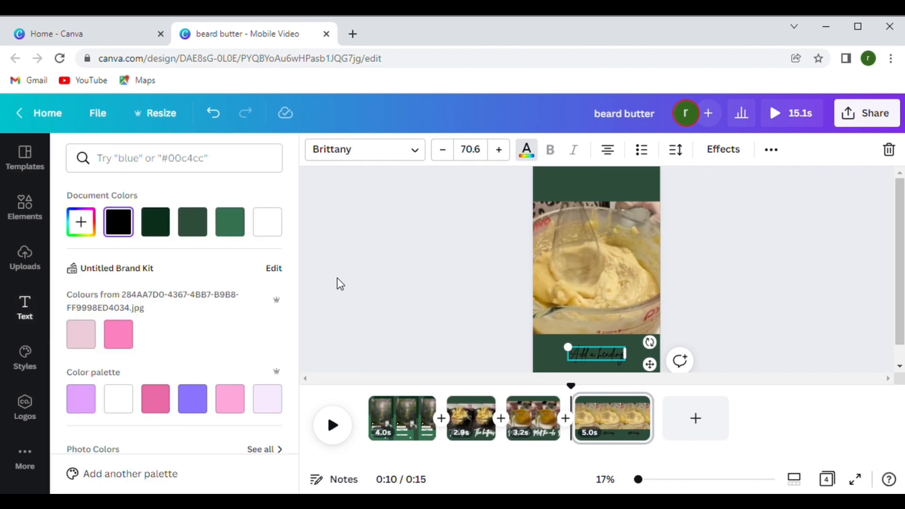
pyautogui.click(119, 399)
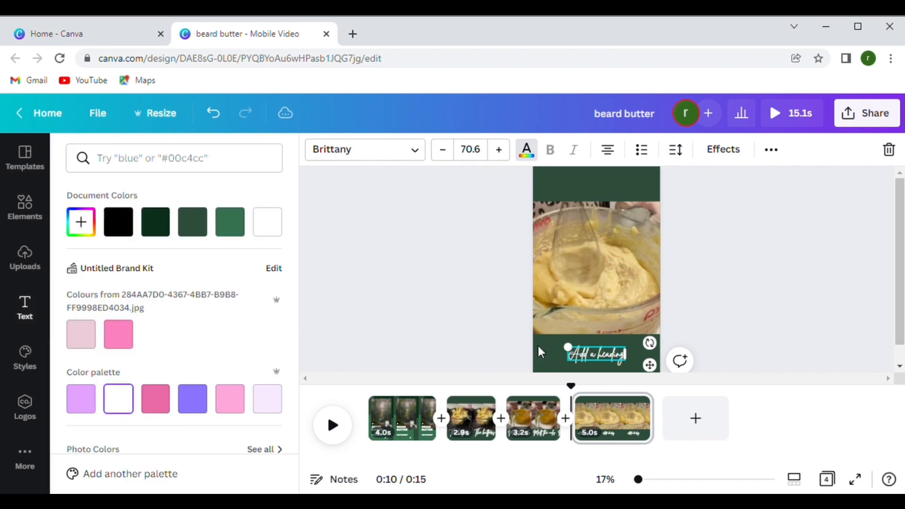
pyautogui.moveTo(579, 356); pyautogui.dragTo(556, 350)
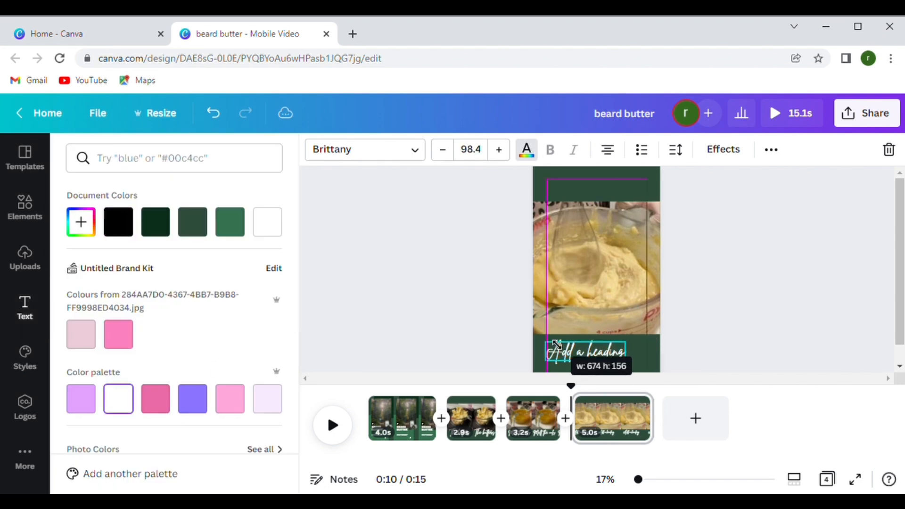
pyautogui.moveTo(630, 349); pyautogui.dragTo(649, 338)
# Change the fourth page's heading text to "Mix it" and widen its letter spacing slightly
pyautogui.doubleClick(643, 353)
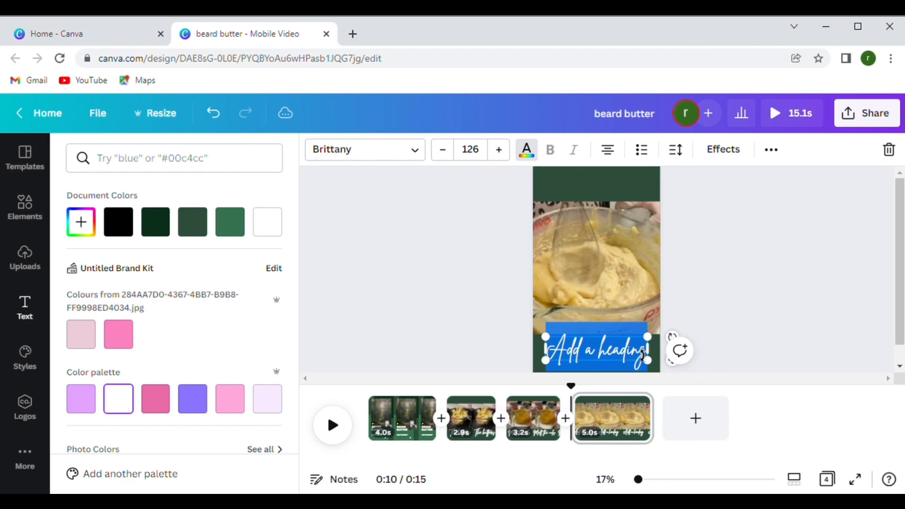
pyautogui.write('Mix it')
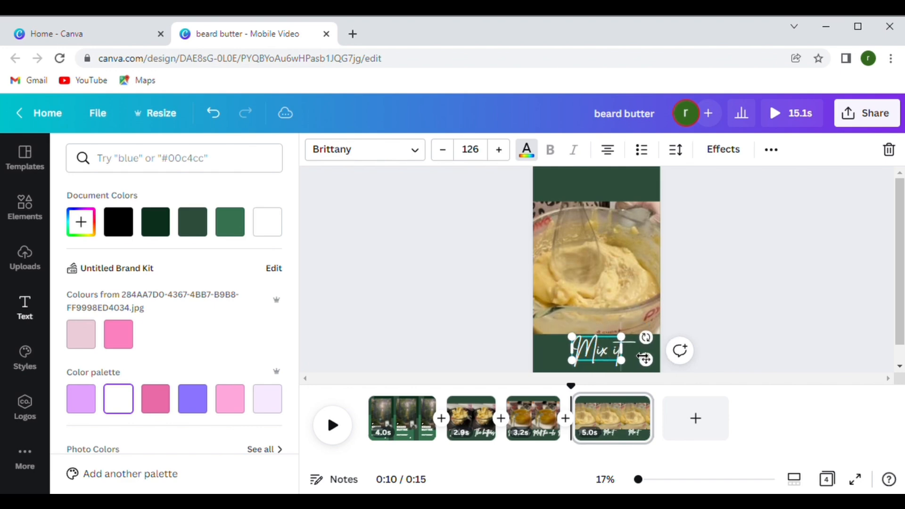
pyautogui.click(677, 151)
pyautogui.moveTo(727, 212)
pyautogui.mouseDown()
pyautogui.moveTo(719, 210)
pyautogui.moveTo(733, 211)
pyautogui.mouseUp()
pyautogui.click(751, 371)
pyautogui.click(714, 348)
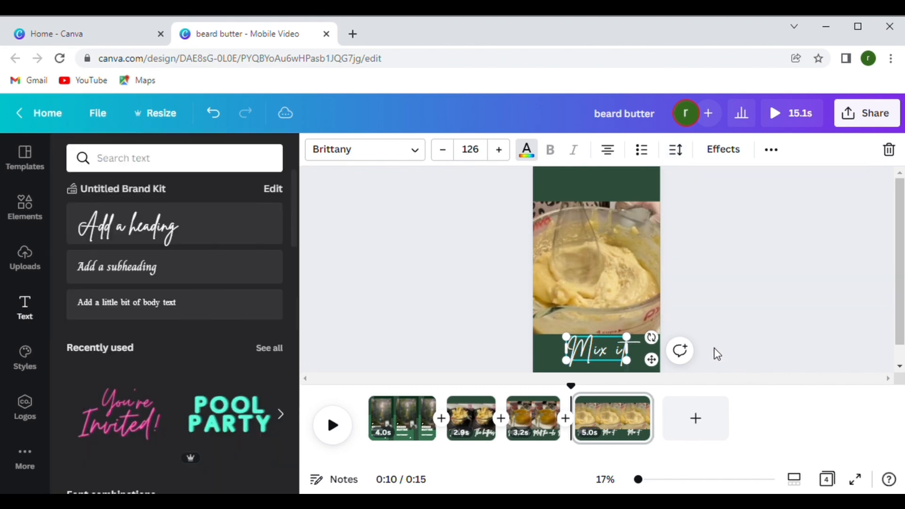
# Enlarge the fourth page's "Mix it" heading slightly within the green area below the photo
pyautogui.click(707, 244)
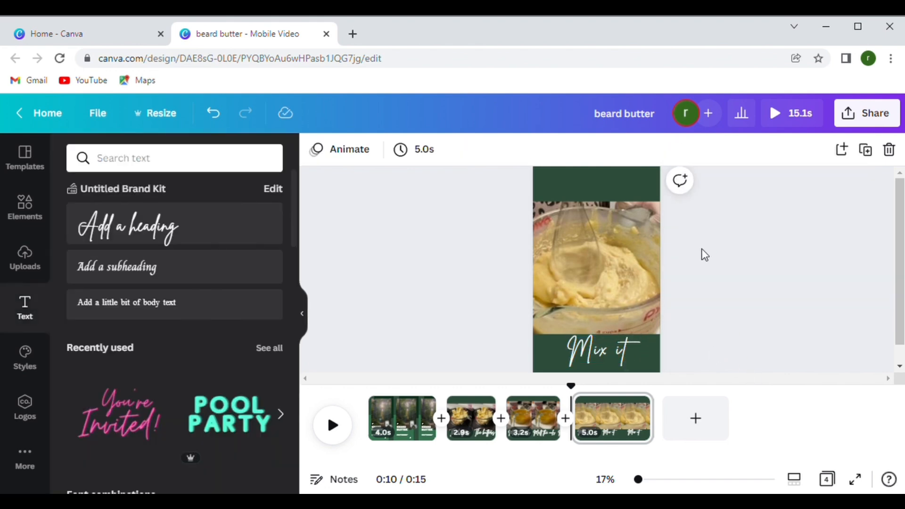
pyautogui.click(586, 351)
pyautogui.moveTo(574, 341); pyautogui.dragTo(565, 334)
pyautogui.click(745, 337)
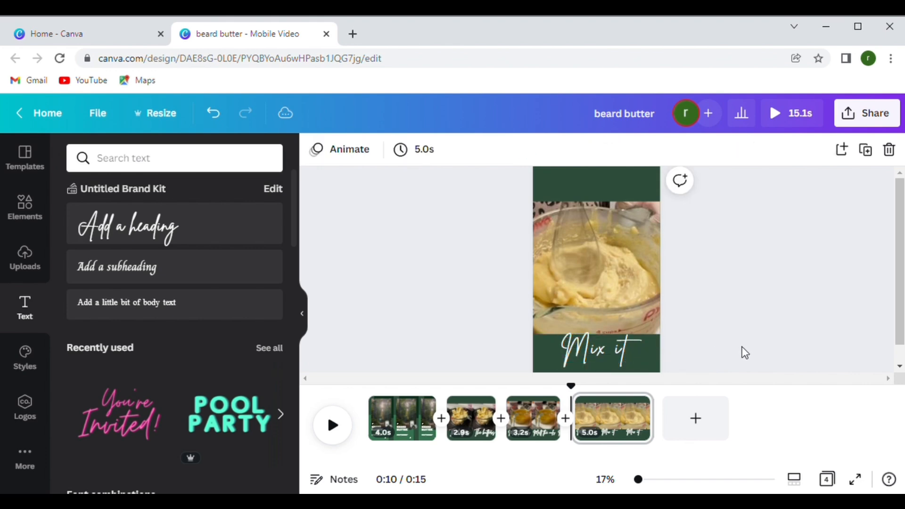
# Add a fifth page with the photo of cream butter in a measuring jug, enlarged to the full page width and centred vertically
pyautogui.click(699, 429)
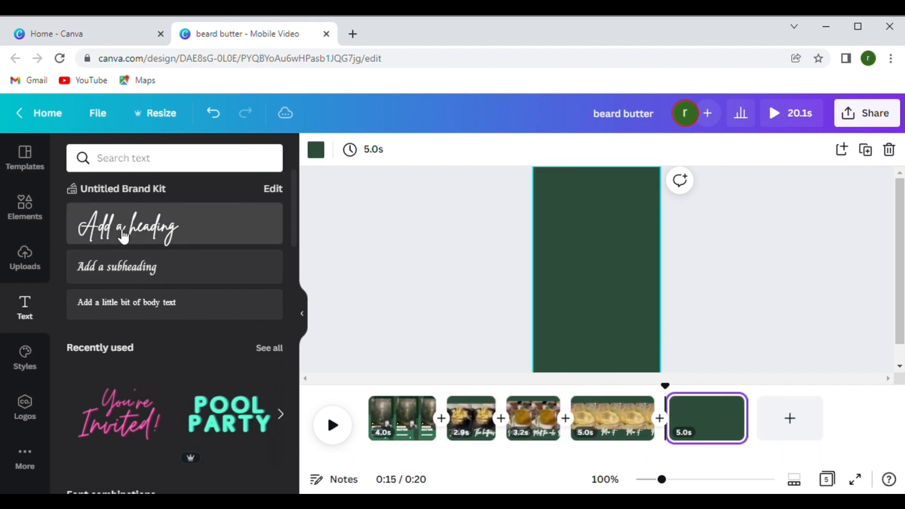
pyautogui.click(27, 263)
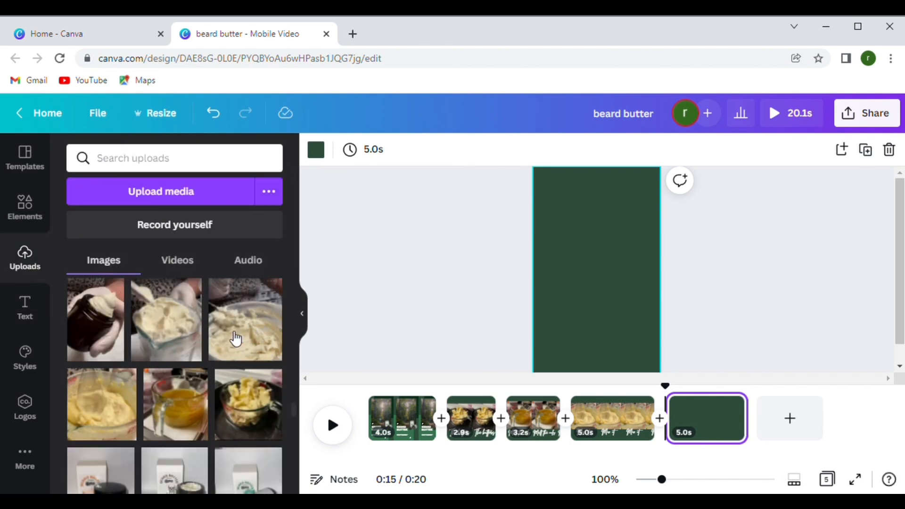
pyautogui.click(196, 326)
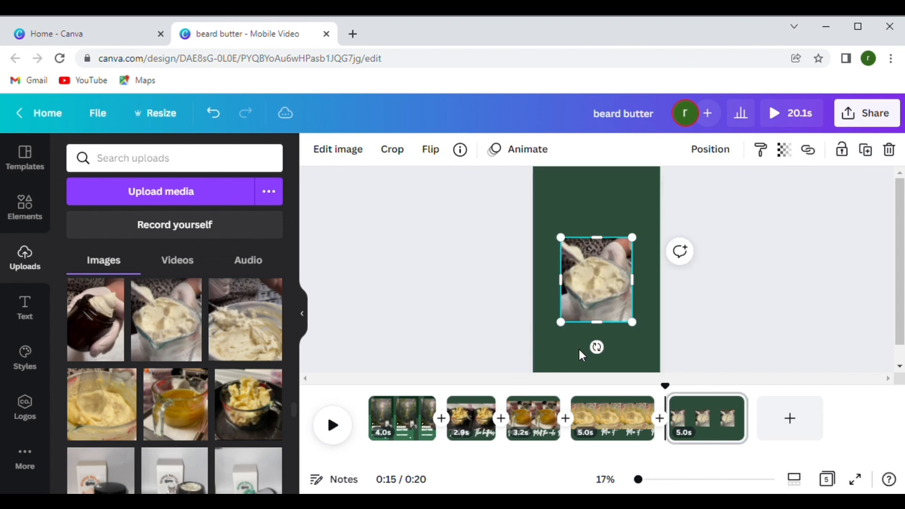
pyautogui.moveTo(641, 249); pyautogui.dragTo(670, 216)
pyautogui.moveTo(565, 324); pyautogui.dragTo(523, 351)
pyautogui.moveTo(607, 321); pyautogui.dragTo(600, 312)
pyautogui.click(682, 344)
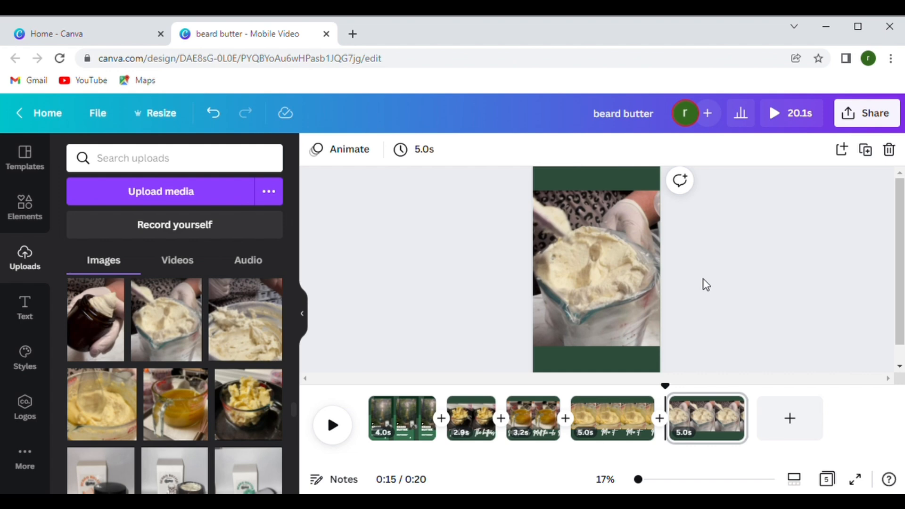
# Add a heading to the fifth page and enlarge it to size 94.6
pyautogui.click(26, 306)
pyautogui.click(182, 236)
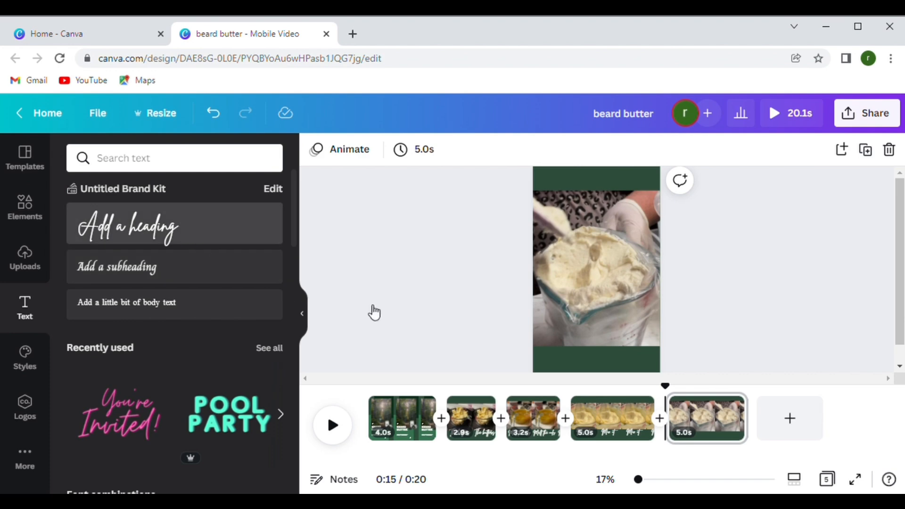
pyautogui.moveTo(628, 294); pyautogui.dragTo(669, 316)
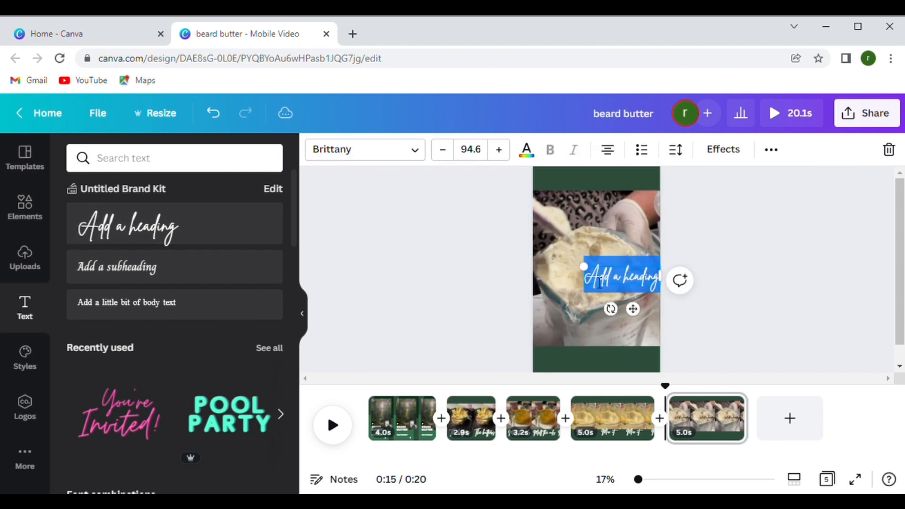
# Change the fifth page's heading text to "Almost ready", fit it on one line and place it in the green area below the photo
pyautogui.click(626, 284)
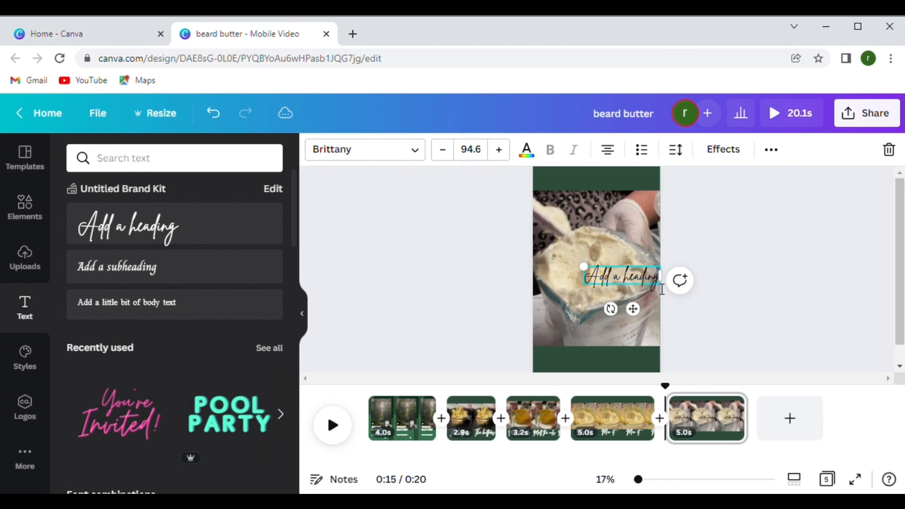
pyautogui.moveTo(659, 285); pyautogui.dragTo(587, 285)
pyautogui.write('Almog')
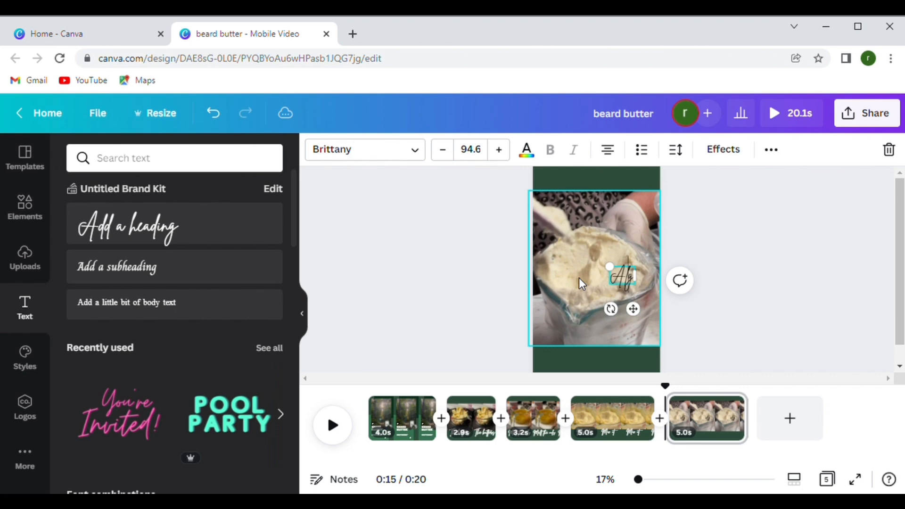
pyautogui.write('t ready')
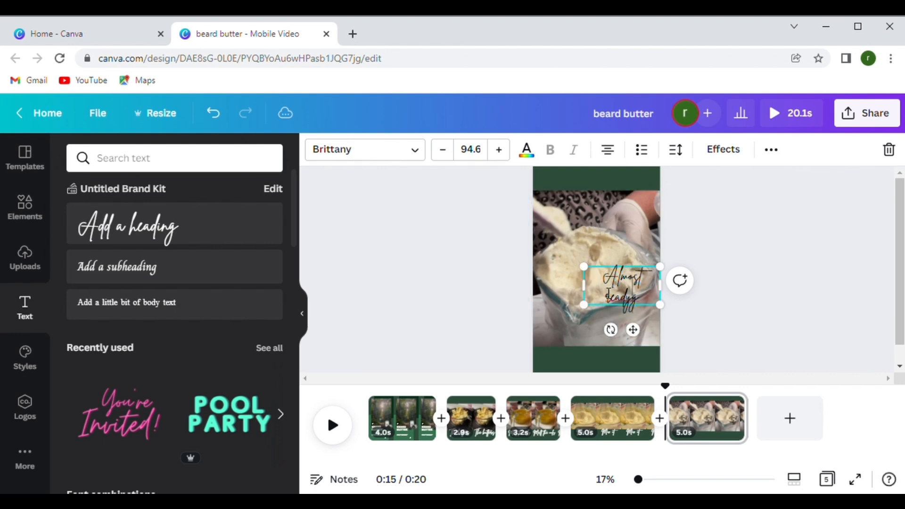
pyautogui.moveTo(584, 293); pyautogui.dragTo(564, 291)
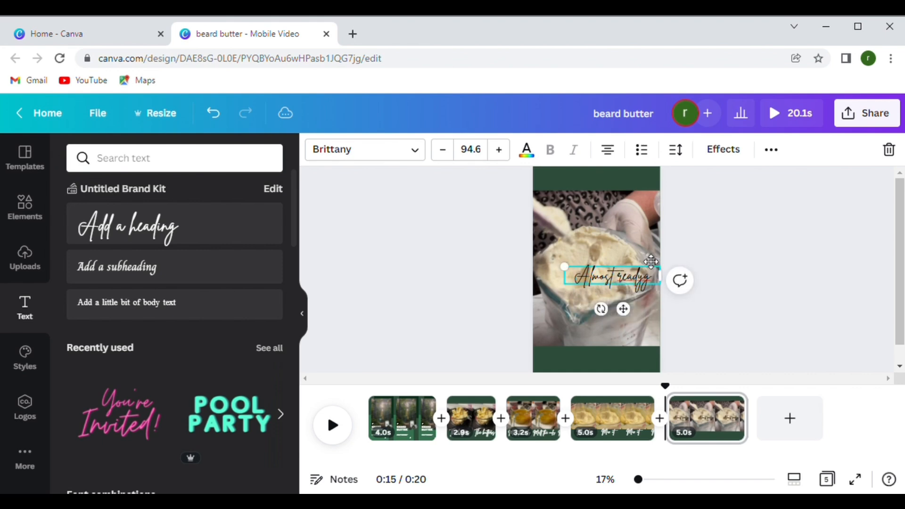
pyautogui.moveTo(646, 275); pyautogui.dragTo(635, 355)
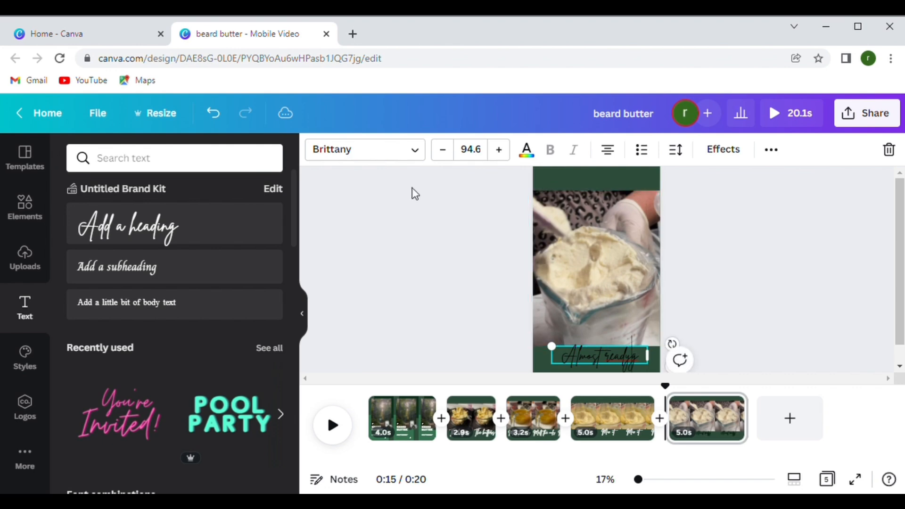
# Colour the "Almost ready" heading white and enlarge it to size 101
pyautogui.click(530, 153)
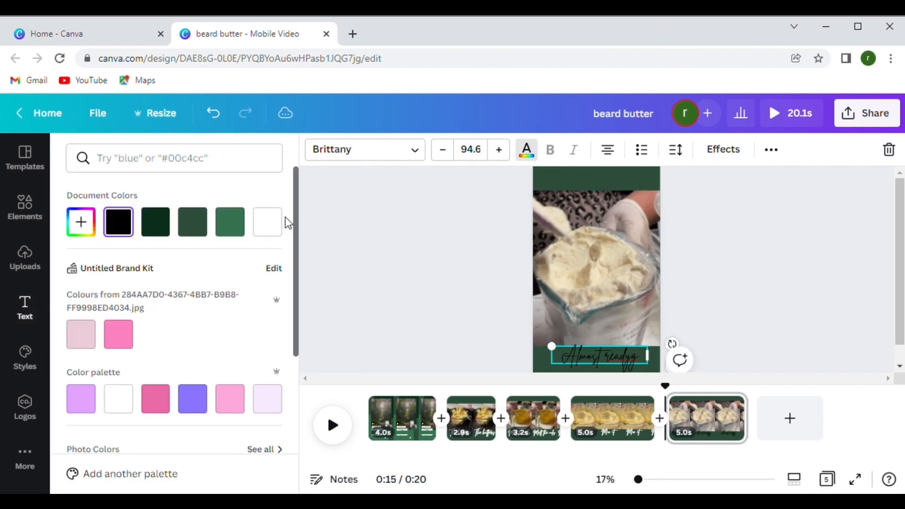
pyautogui.click(276, 228)
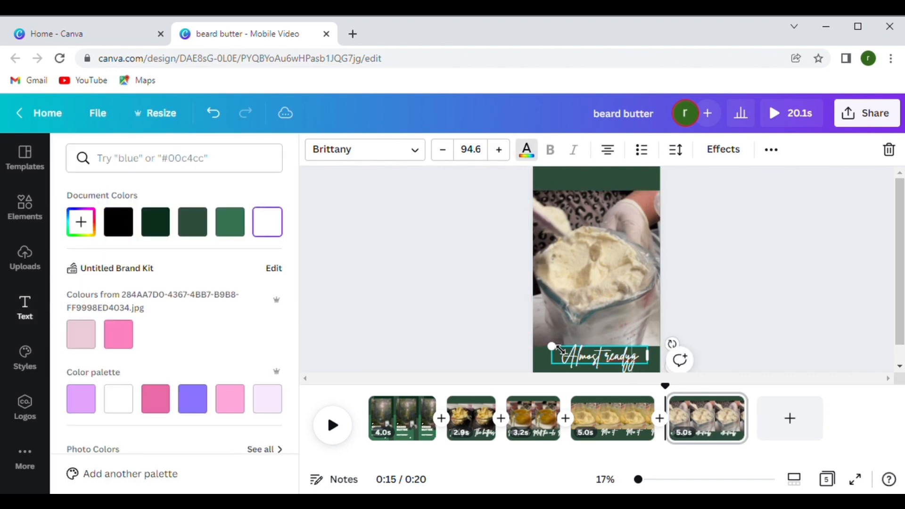
pyautogui.moveTo(556, 347); pyautogui.dragTo(546, 345)
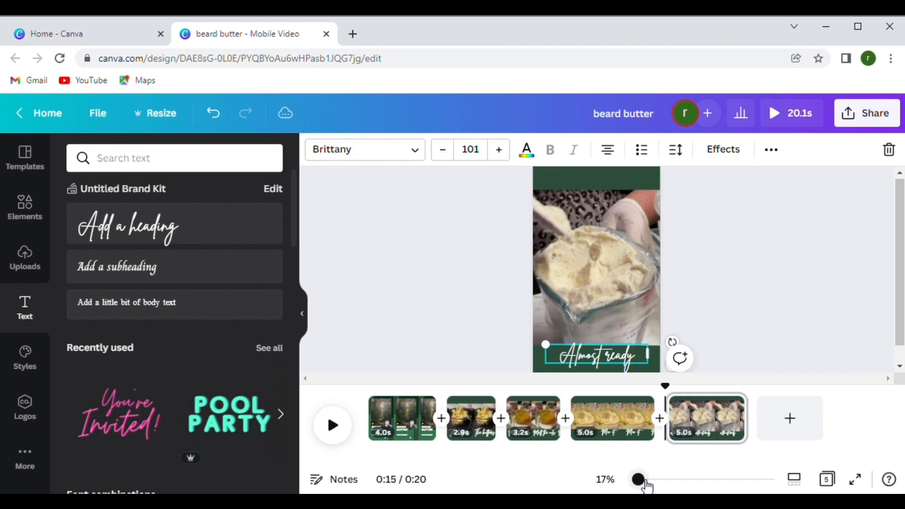
# Move the "Almost ready" heading slightly lower so it sits fully inside the green area below the photo
pyautogui.moveTo(638, 480); pyautogui.dragTo(649, 479)
pyautogui.scroll(-5, 674, 290)
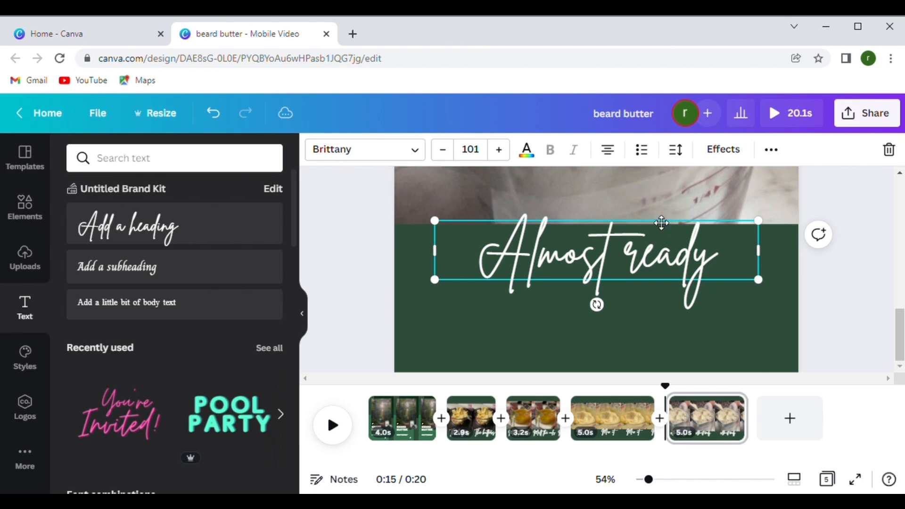
pyautogui.moveTo(661, 222); pyautogui.dragTo(658, 255)
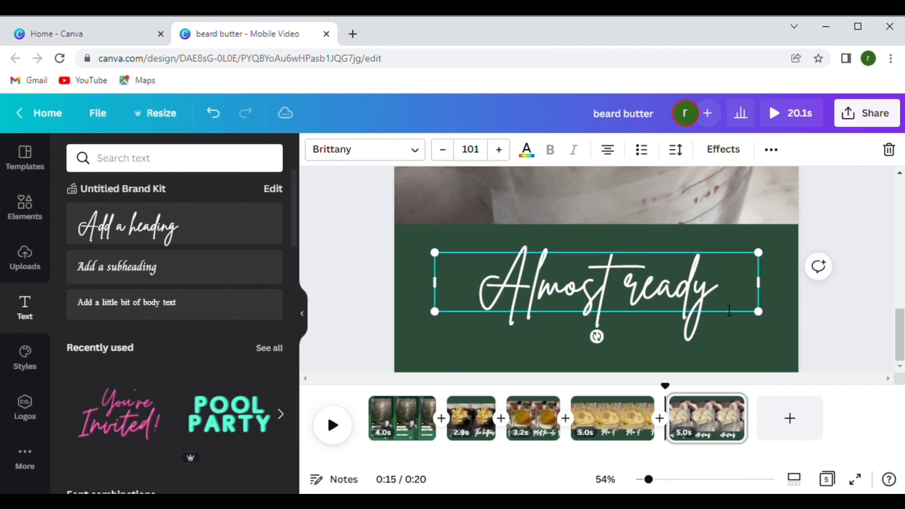
pyautogui.click(787, 306)
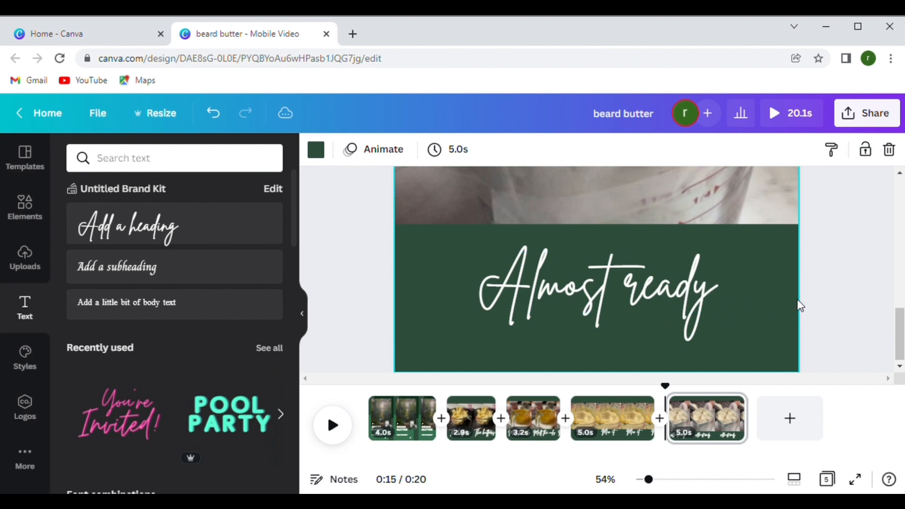
# Capitalise the second word of the fifth page's heading so it reads "Almost Ready"
pyautogui.click(647, 289)
pyautogui.click(646, 289)
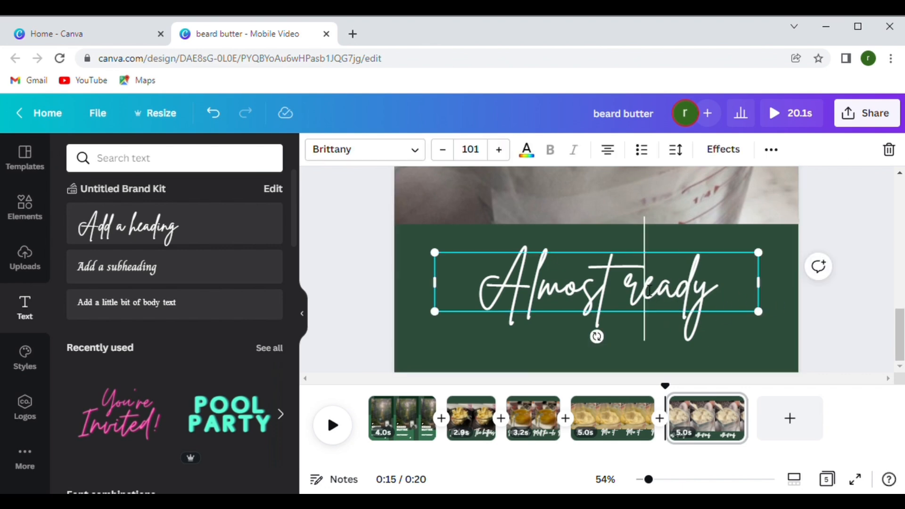
pyautogui.press('BackSpace')
pyautogui.write('R')
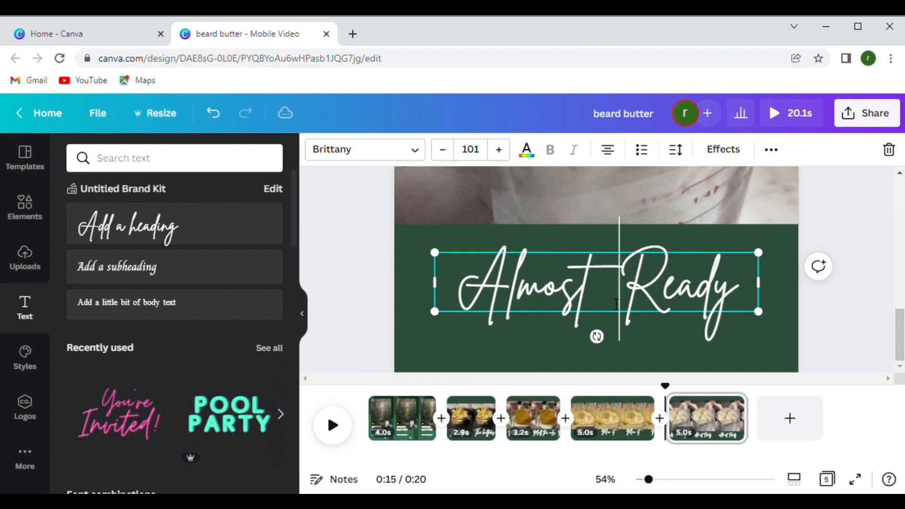
pyautogui.click(867, 318)
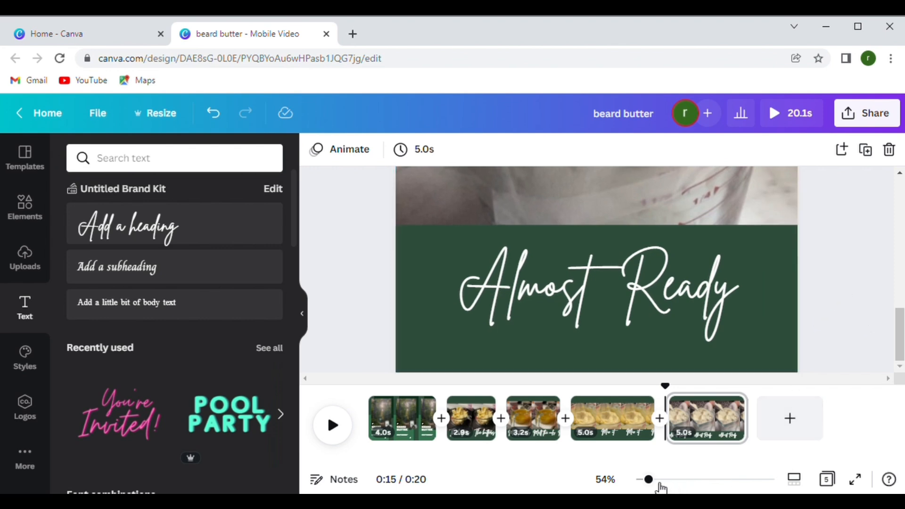
# Add a sixth page with the photo of a gloved hand holding a filled brown jar, and enlarge the photo
pyautogui.moveTo(650, 480); pyautogui.dragTo(640, 480)
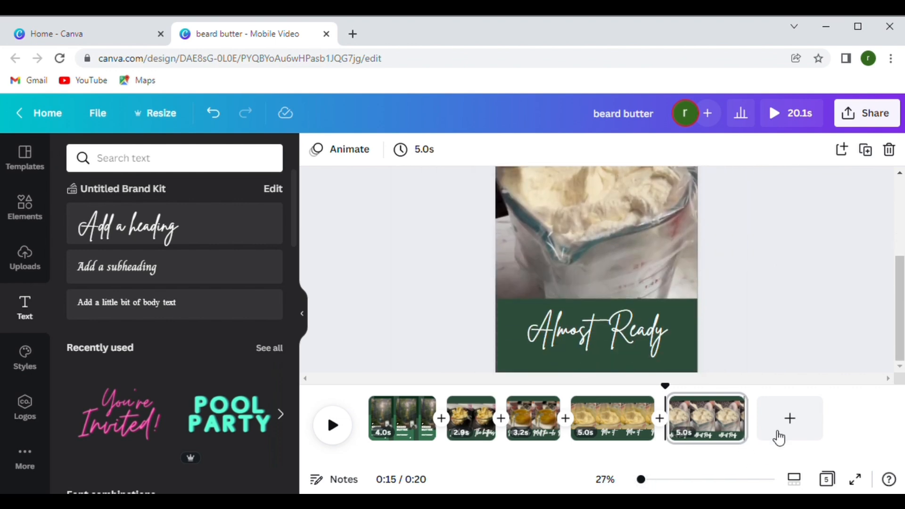
pyautogui.click(789, 419)
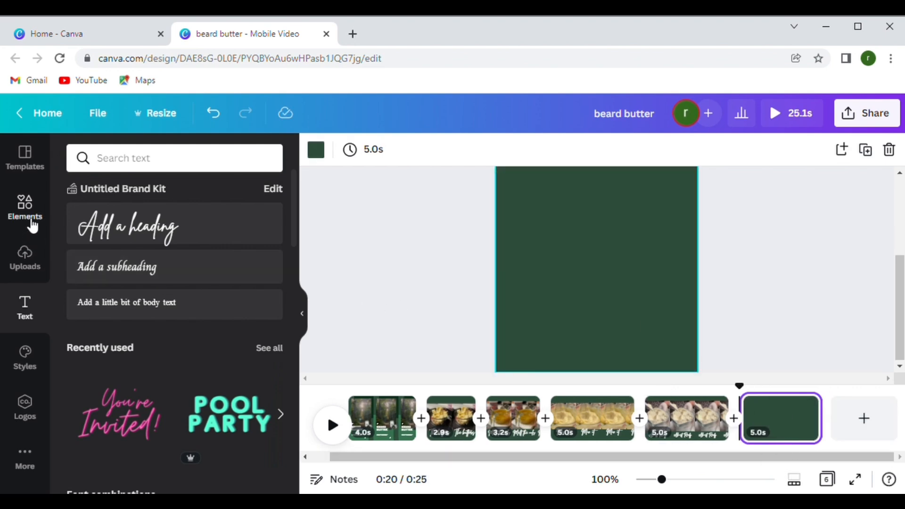
pyautogui.click(37, 256)
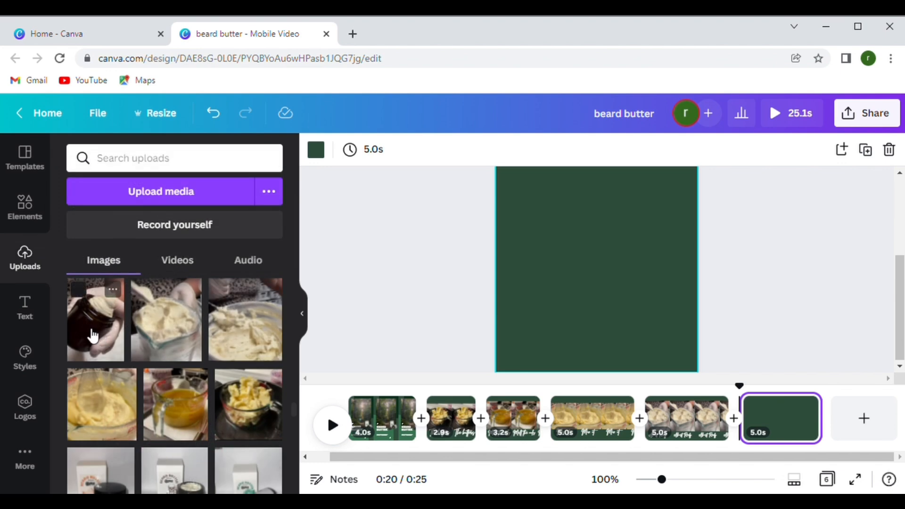
pyautogui.click(113, 297)
pyautogui.moveTo(602, 250); pyautogui.dragTo(564, 309)
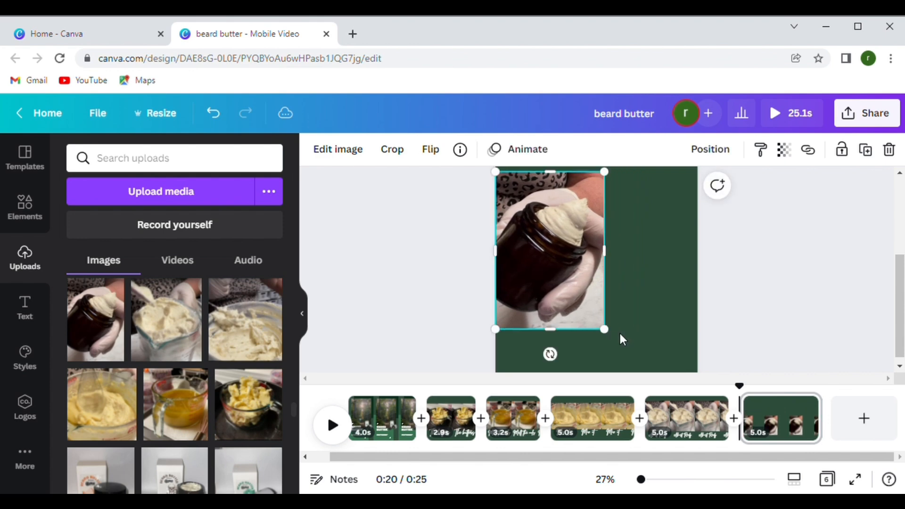
pyautogui.moveTo(635, 342)
pyautogui.mouseDown()
pyautogui.moveTo(655, 359)
pyautogui.moveTo(627, 356)
pyautogui.mouseUp()
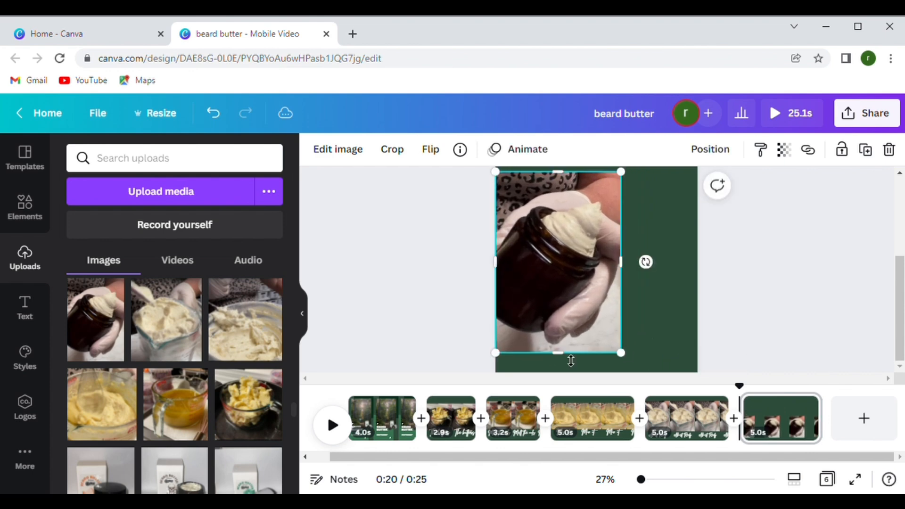
# Crop the jar photo at its lower and upper edges, align it to the page's right side and enlarge it
pyautogui.moveTo(563, 361); pyautogui.dragTo(564, 347)
pyautogui.moveTo(569, 183); pyautogui.dragTo(569, 204)
pyautogui.moveTo(595, 296); pyautogui.dragTo(680, 276)
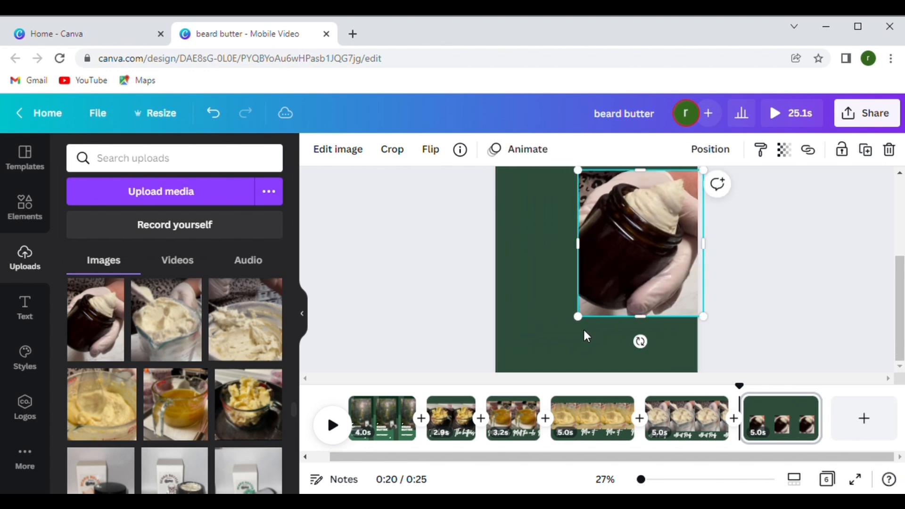
pyautogui.moveTo(580, 317); pyautogui.dragTo(554, 344)
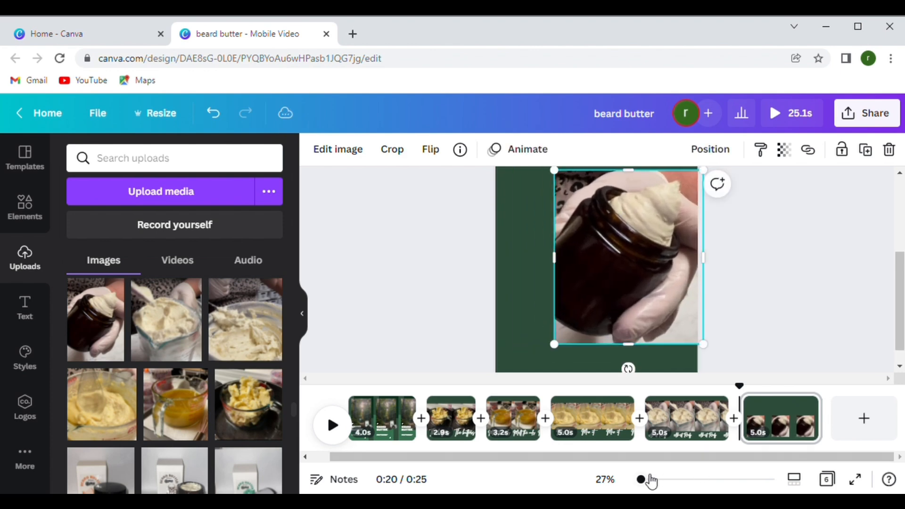
# Move the jar photo to the page's left edge higher up and enlarge it to the full page width
pyautogui.moveTo(642, 479); pyautogui.dragTo(637, 479)
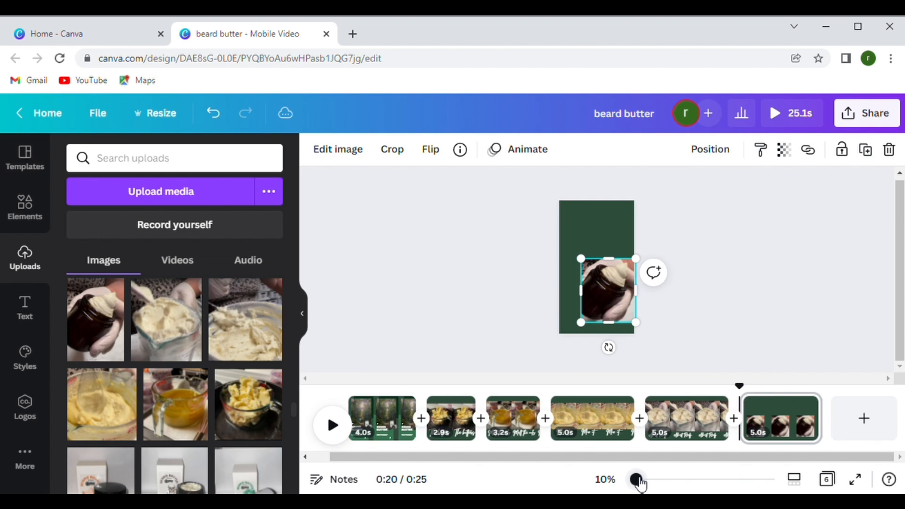
pyautogui.moveTo(615, 296); pyautogui.dragTo(593, 262)
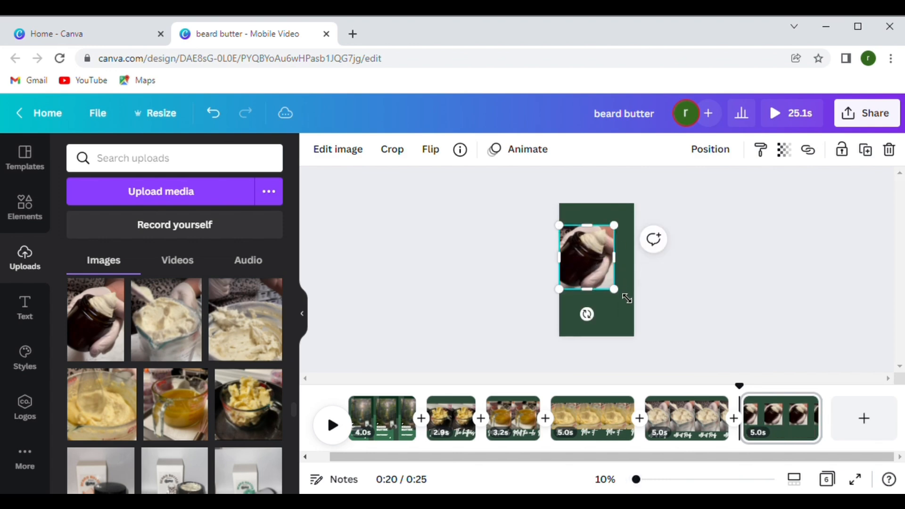
pyautogui.moveTo(627, 299); pyautogui.dragTo(649, 316)
pyautogui.click(638, 293)
pyautogui.click(615, 294)
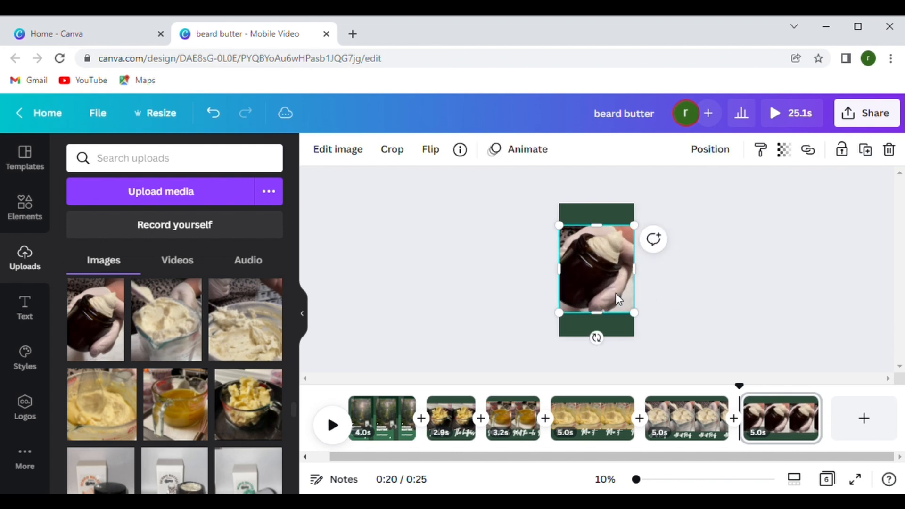
pyautogui.click(685, 293)
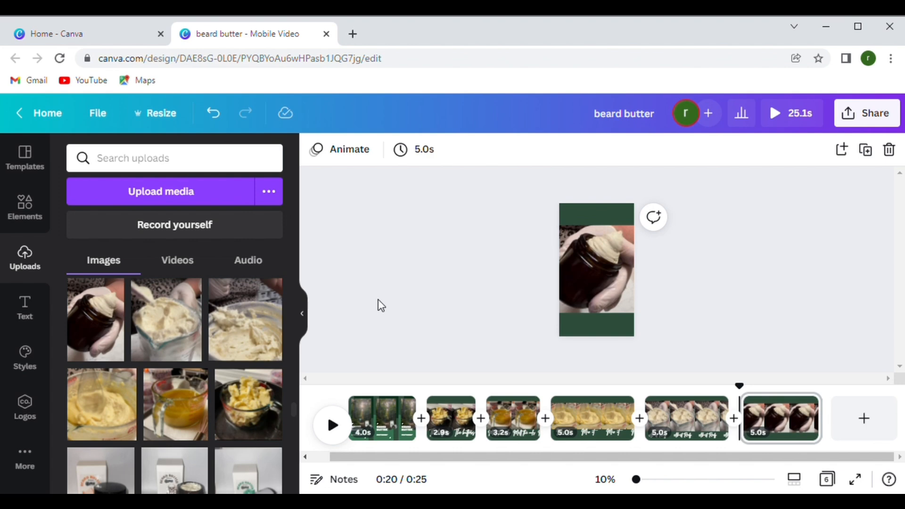
# Add a heading to the sixth page and enlarge it to size 117
pyautogui.click(25, 307)
pyautogui.click(170, 232)
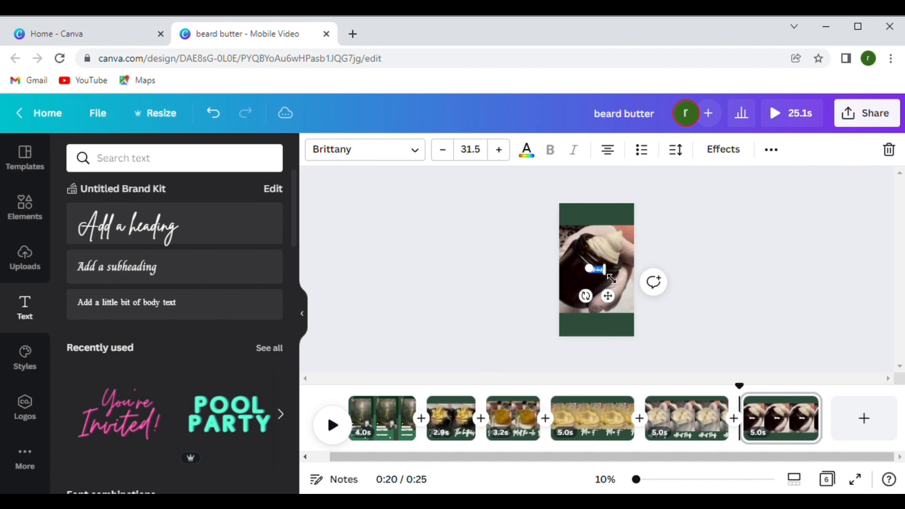
pyautogui.moveTo(606, 275); pyautogui.dragTo(647, 311)
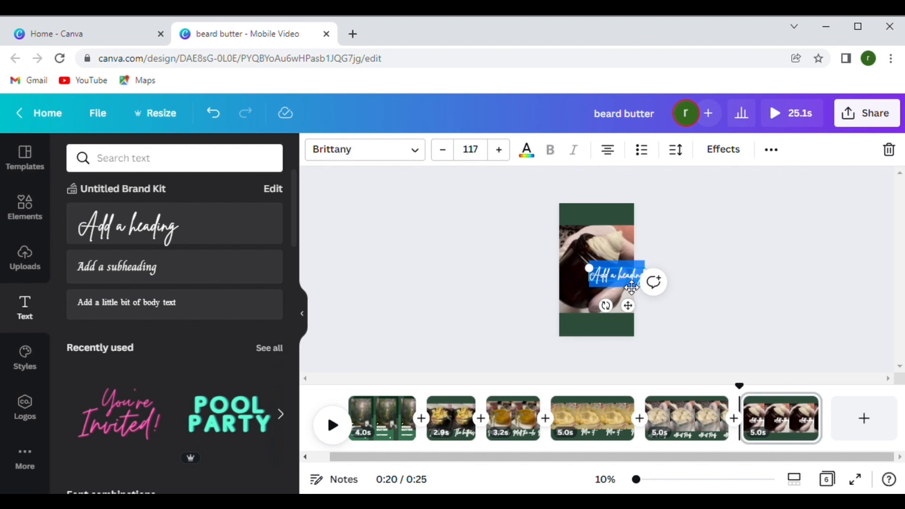
# Change the sixth page's heading to "Jars", enlarge it to size 207 and centre it on the green band below the photo
pyautogui.write('Jars')
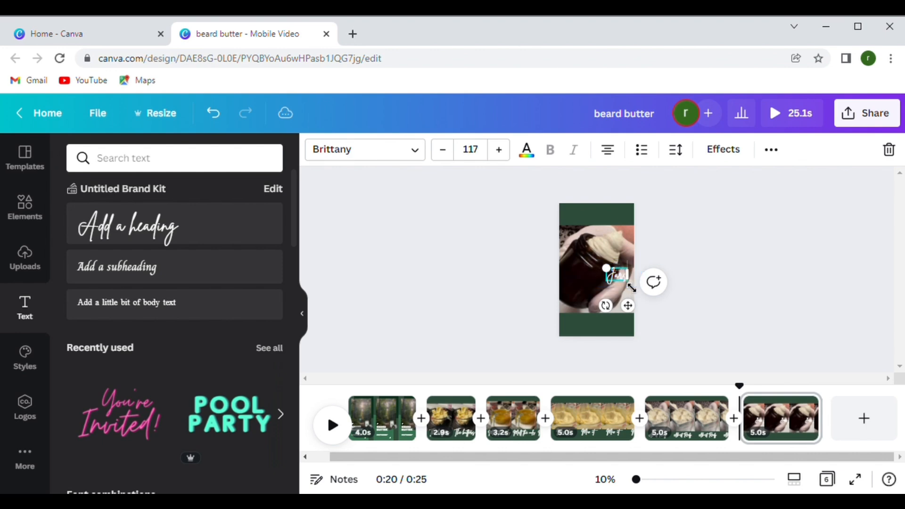
pyautogui.moveTo(608, 270); pyautogui.dragTo(609, 315)
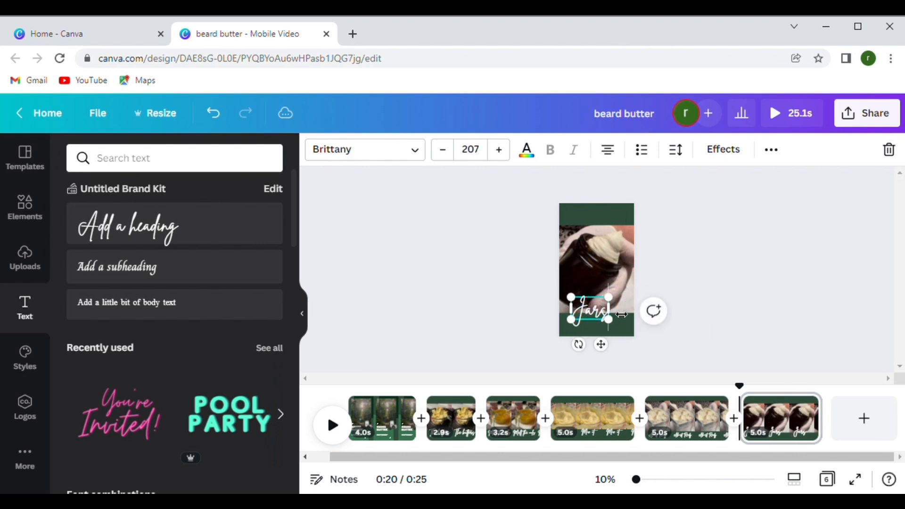
pyautogui.click(734, 295)
pyautogui.click(597, 318)
pyautogui.moveTo(599, 319); pyautogui.dragTo(605, 329)
pyautogui.click(719, 303)
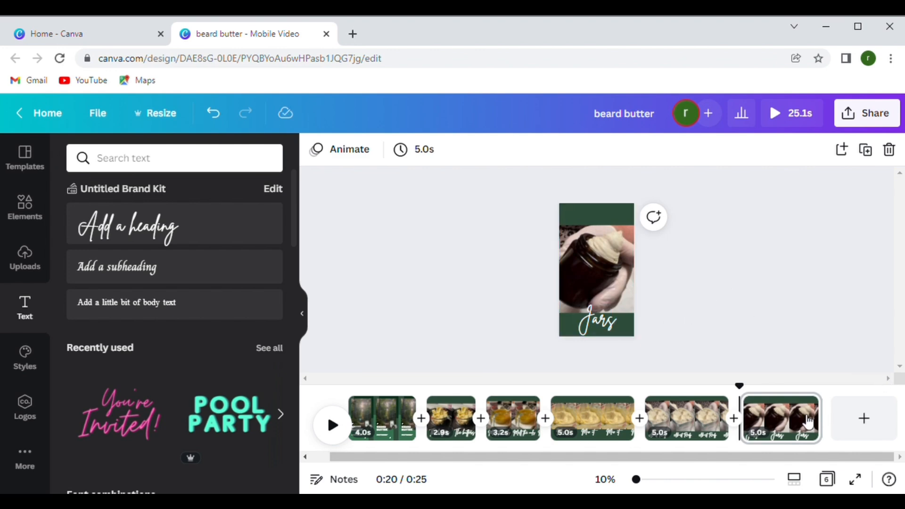
# Shorten the sixth page to 3.4 seconds and the "Almost Ready" and "Mix it" pages to 3.0 seconds each
pyautogui.moveTo(828, 420); pyautogui.dragTo(802, 417)
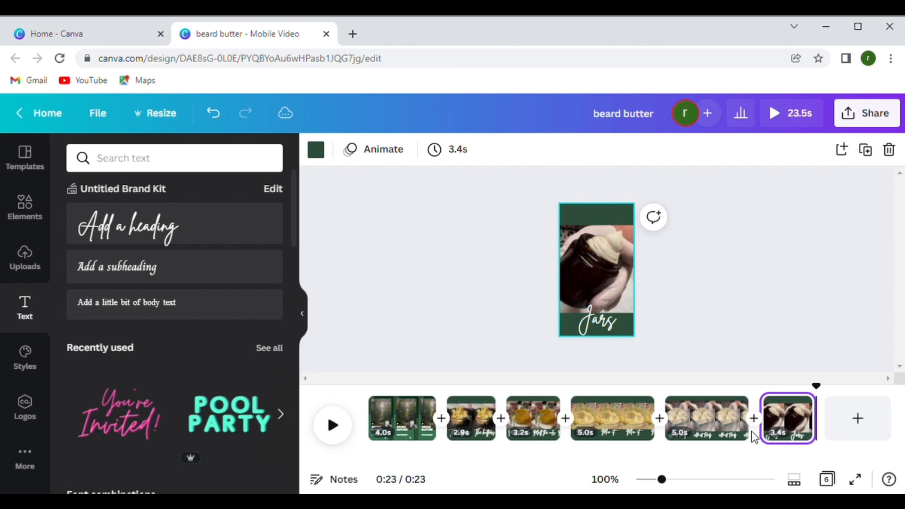
pyautogui.moveTo(747, 419); pyautogui.dragTo(713, 419)
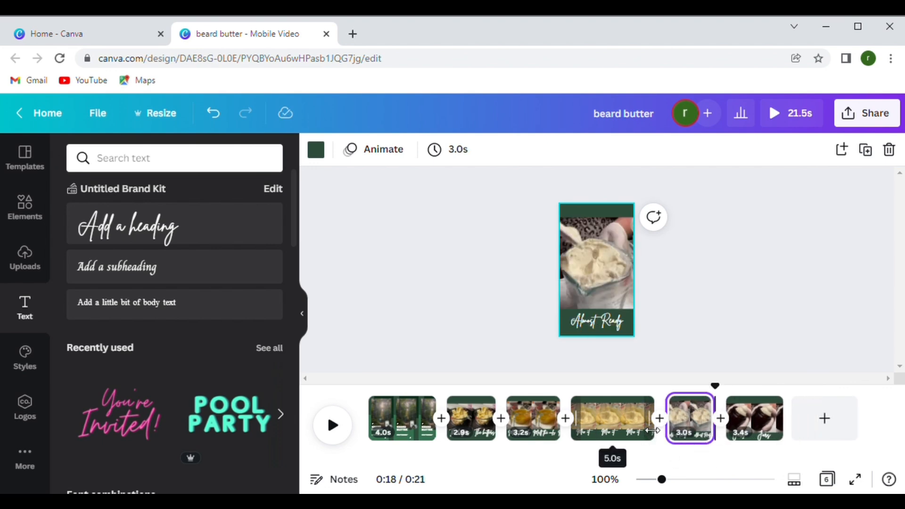
pyautogui.moveTo(659, 429); pyautogui.dragTo(621, 429)
pyautogui.click(726, 293)
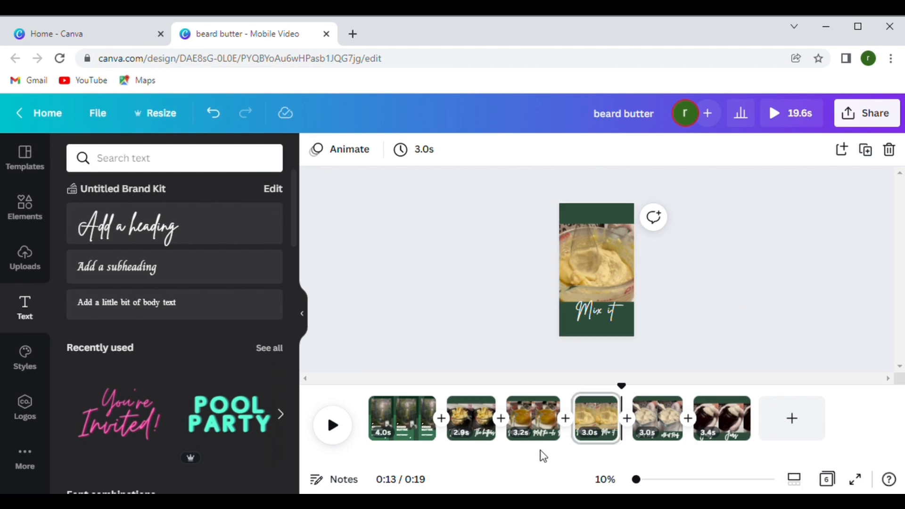
# Open the second page, "The butters", and examine its photo and layout up close at 20% zoom
pyautogui.click(486, 427)
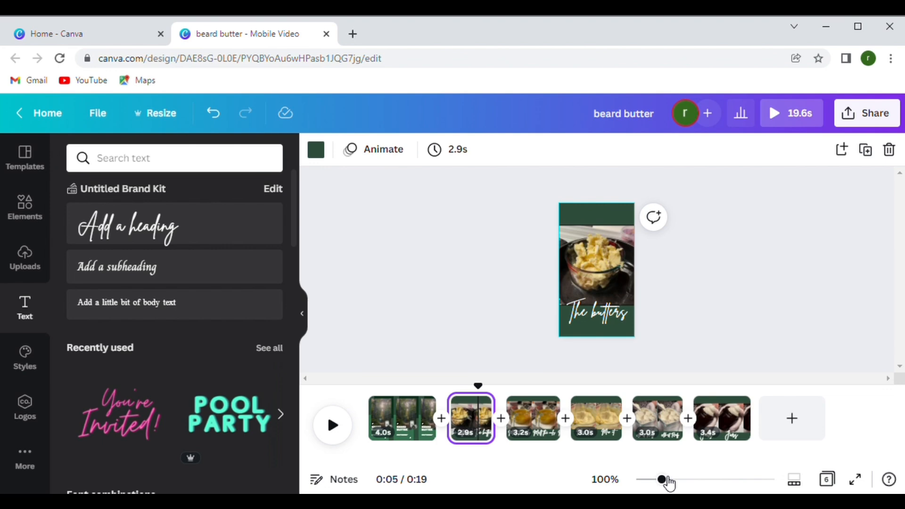
pyautogui.moveTo(669, 483); pyautogui.dragTo(673, 484)
pyautogui.moveTo(674, 484); pyautogui.dragTo(667, 485)
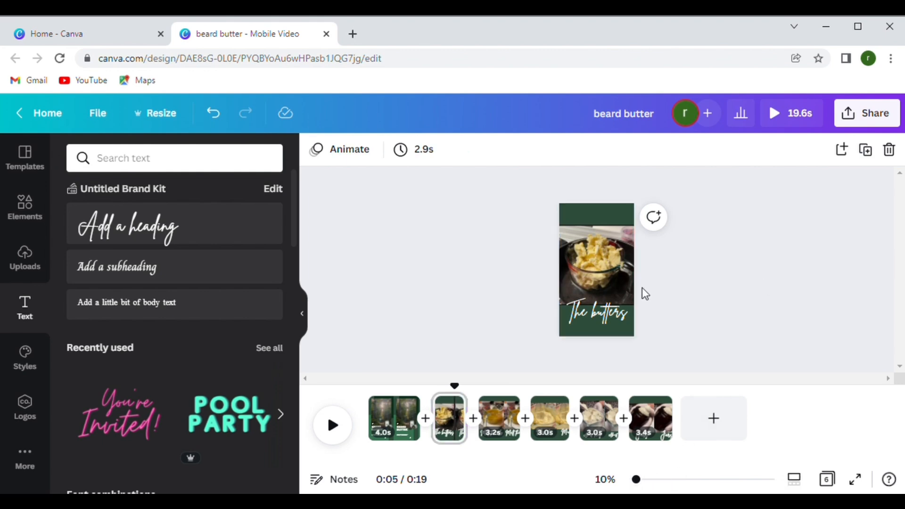
pyautogui.click(620, 274)
pyautogui.click(625, 334)
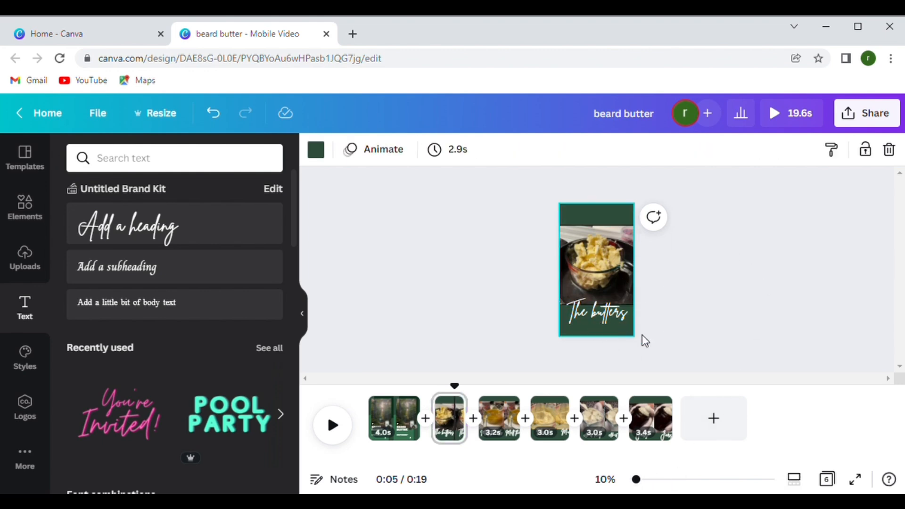
pyautogui.moveTo(642, 482); pyautogui.dragTo(645, 480)
pyautogui.scroll(1, 711, 259)
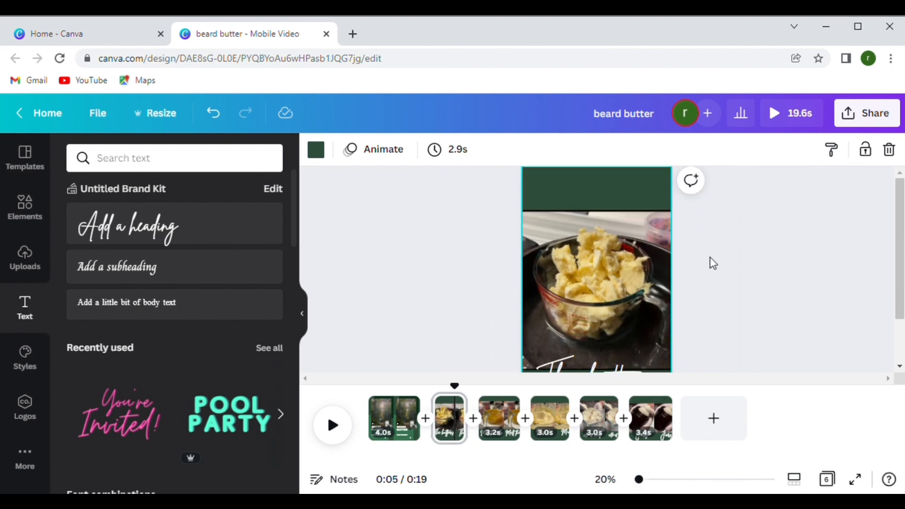
pyautogui.scroll(-2, 710, 256)
pyautogui.scroll(2, 709, 257)
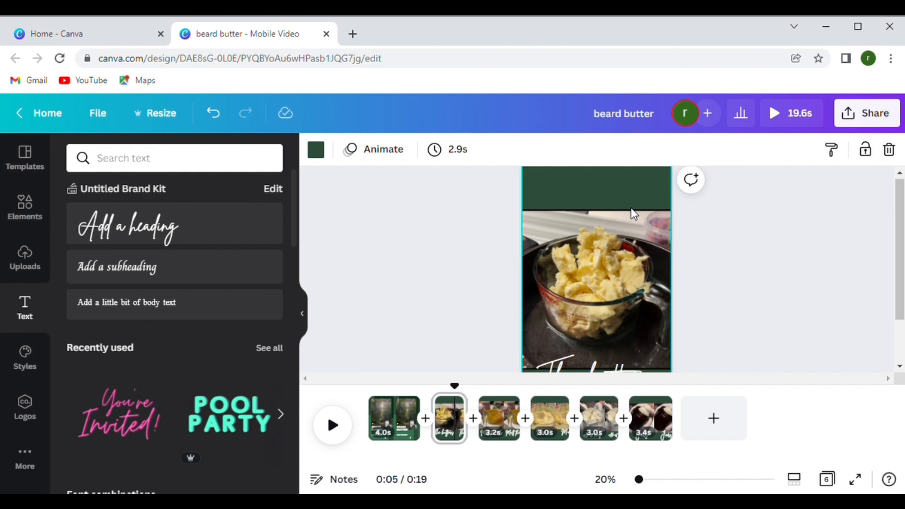
pyautogui.click(653, 270)
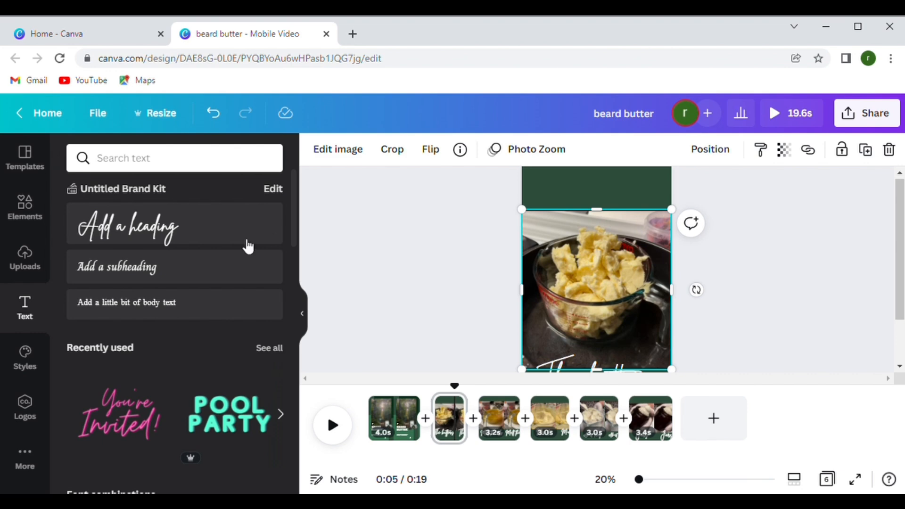
# Search the elements library for "sticker" and browse for a decoration for the butters page
pyautogui.click(34, 217)
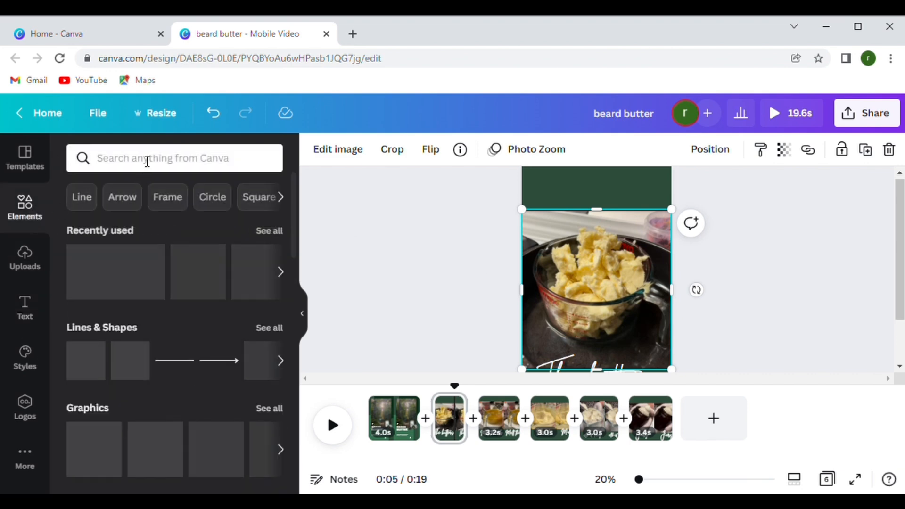
pyautogui.click(147, 160)
pyautogui.write('sticker')
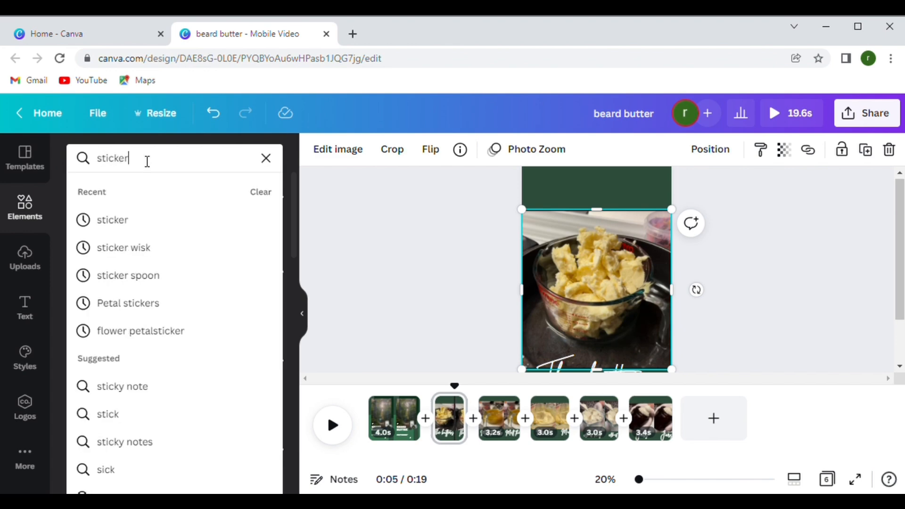
pyautogui.press('Return')
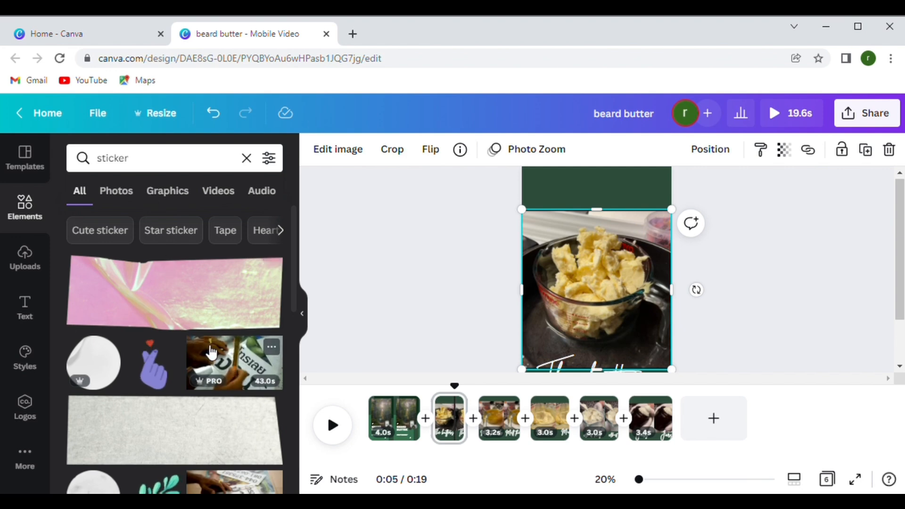
pyautogui.scroll(-5, 202, 388)
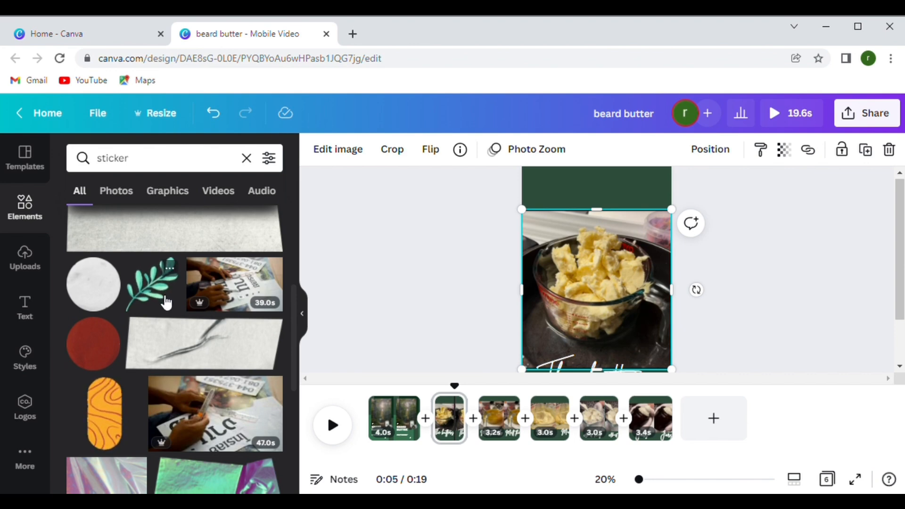
pyautogui.scroll(-3, 193, 338)
pyautogui.scroll(-3, 194, 337)
pyautogui.scroll(-6, 193, 338)
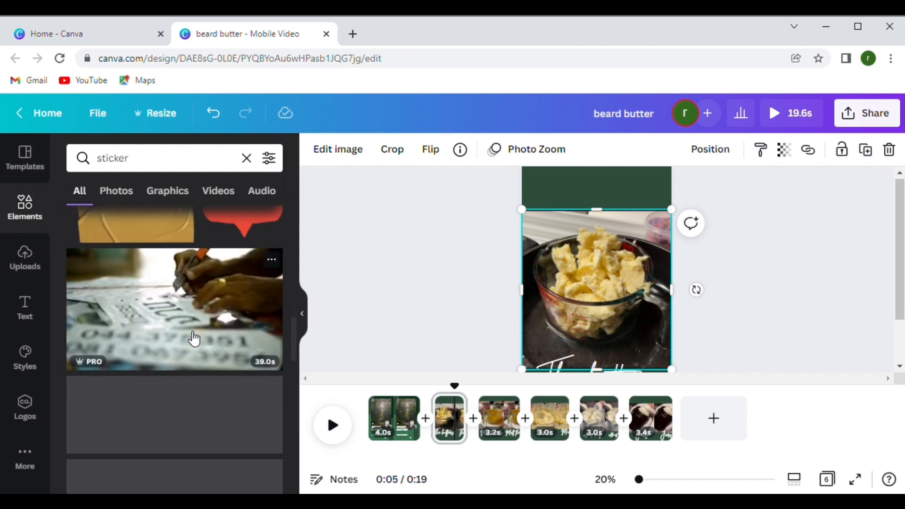
pyautogui.scroll(2, 162, 211)
# Refine the elements search to "sticker shea" and look for a shea-themed decoration
pyautogui.click(156, 171)
pyautogui.write('shea')
pyautogui.press('Return')
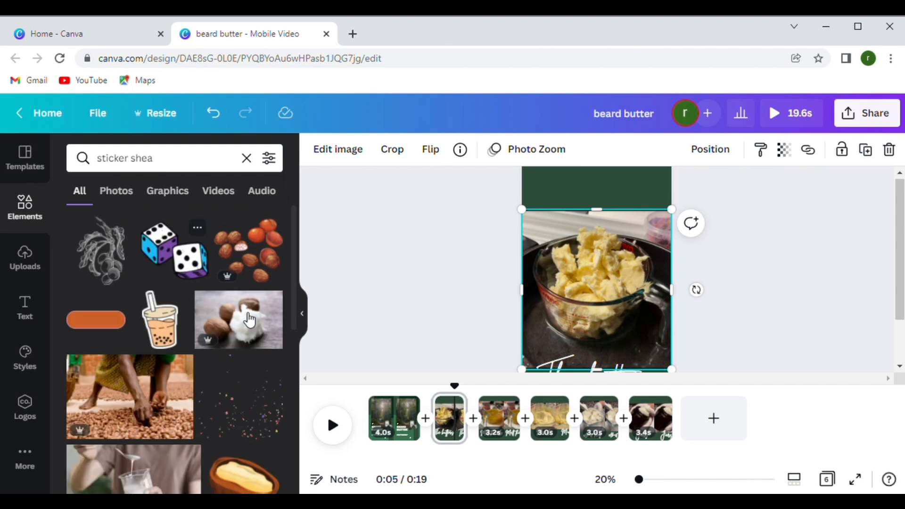
pyautogui.scroll(-3, 268, 364)
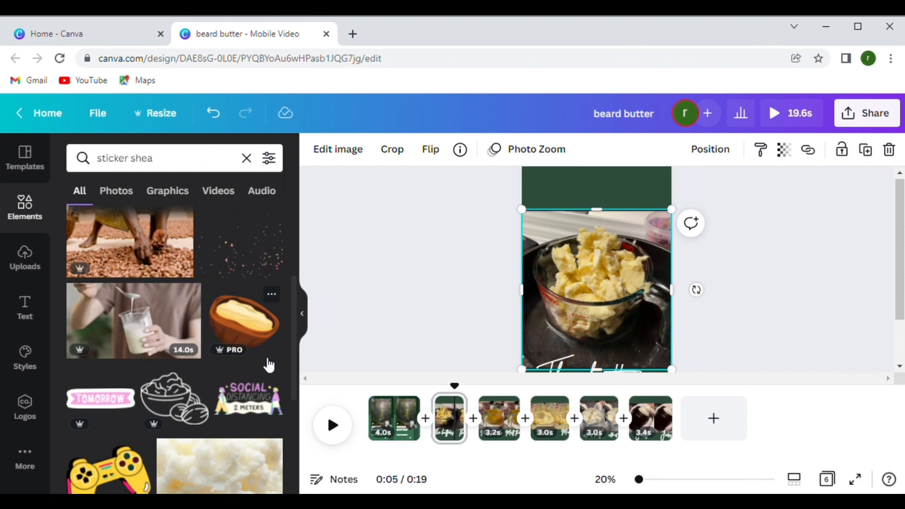
pyautogui.scroll(-4, 269, 364)
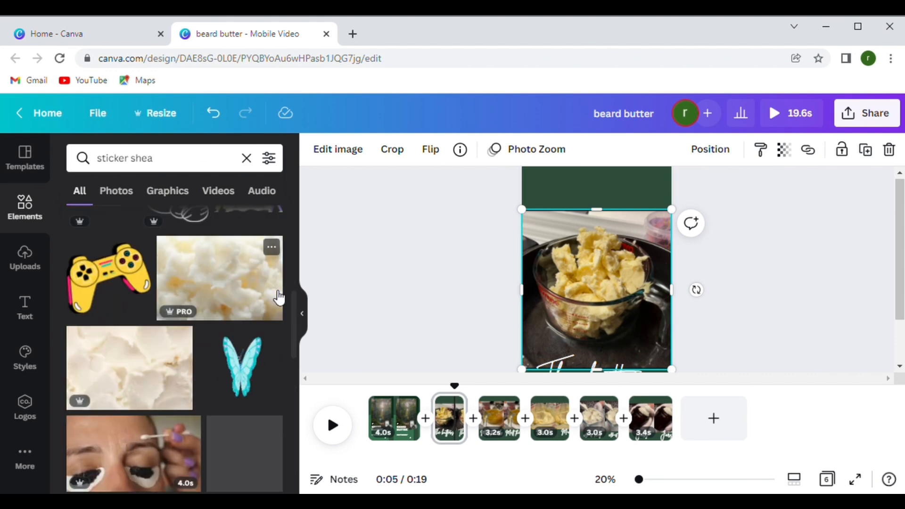
pyautogui.scroll(-1, 279, 297)
pyautogui.scroll(-3, 251, 368)
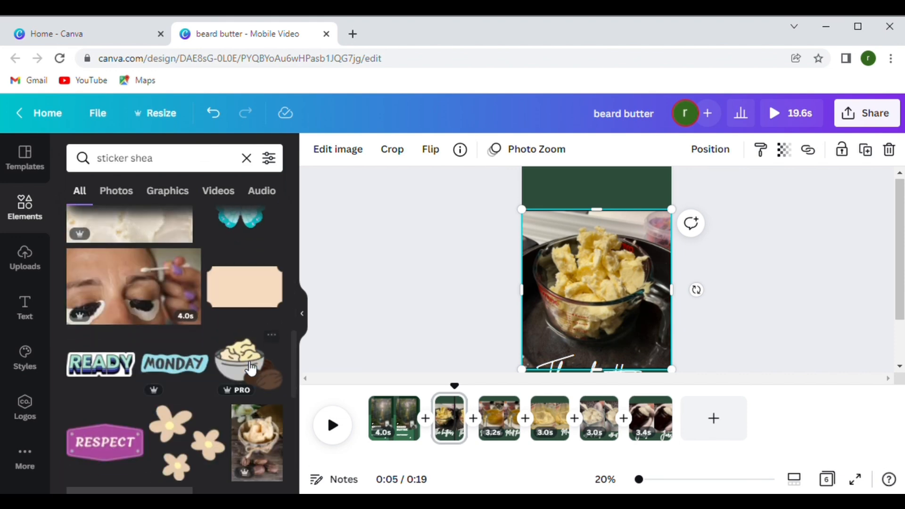
pyautogui.scroll(-9, 249, 367)
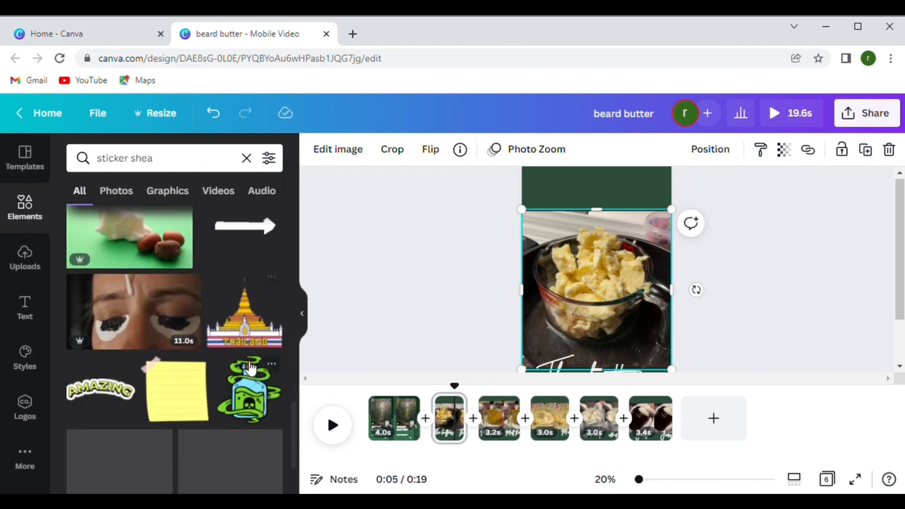
# Change the elements search to "sticker leaves", restrict it to graphics and look for a leaf sticker
pyautogui.click(177, 167)
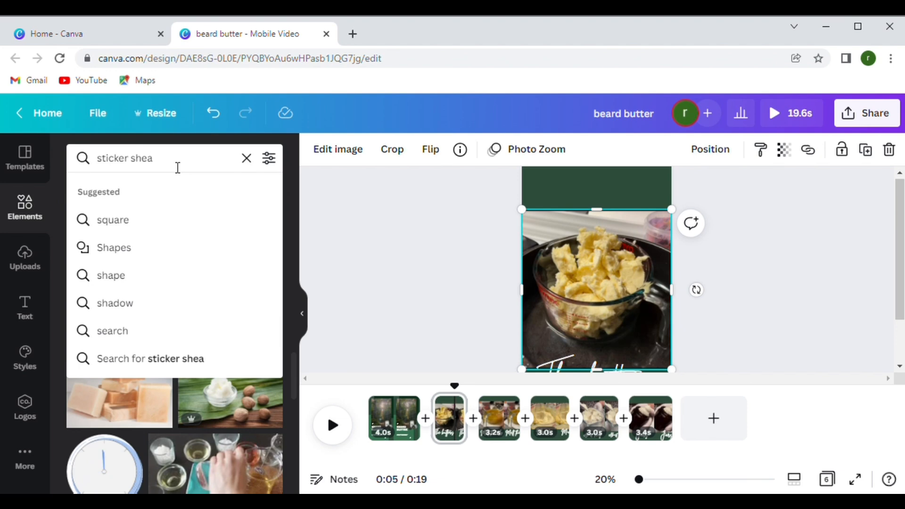
pyautogui.press('BackSpace')
pyautogui.press('BackSpace')
pyautogui.press('BackSpace')
pyautogui.press('BackSpace')
pyautogui.write('l')
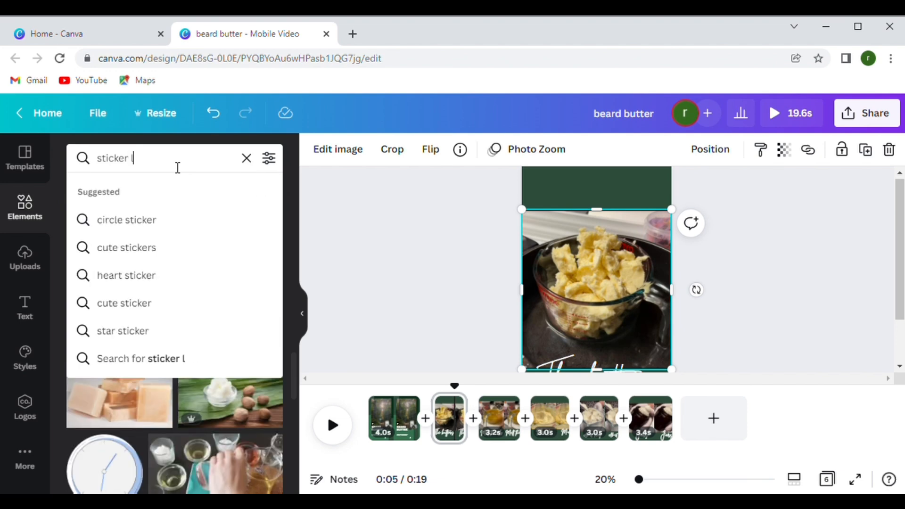
pyautogui.write('eaves')
pyautogui.press('Return')
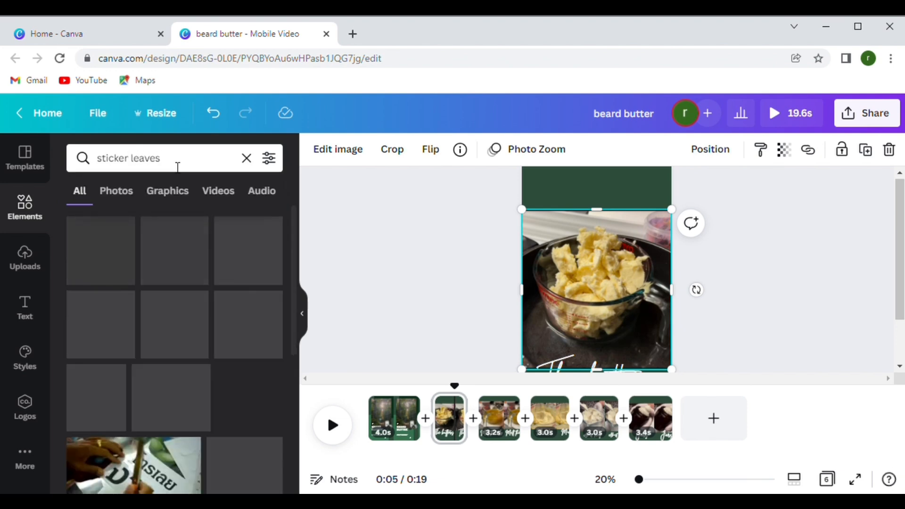
pyautogui.scroll(-3, 243, 394)
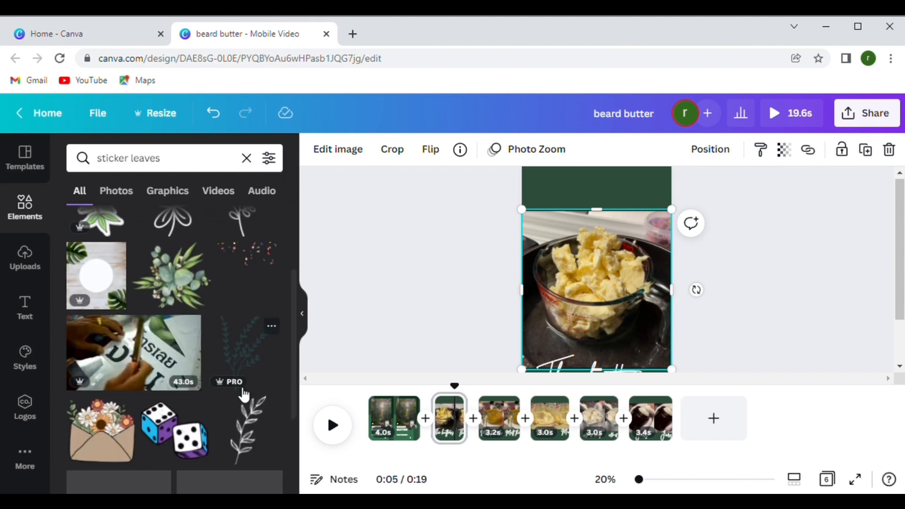
pyautogui.click(177, 192)
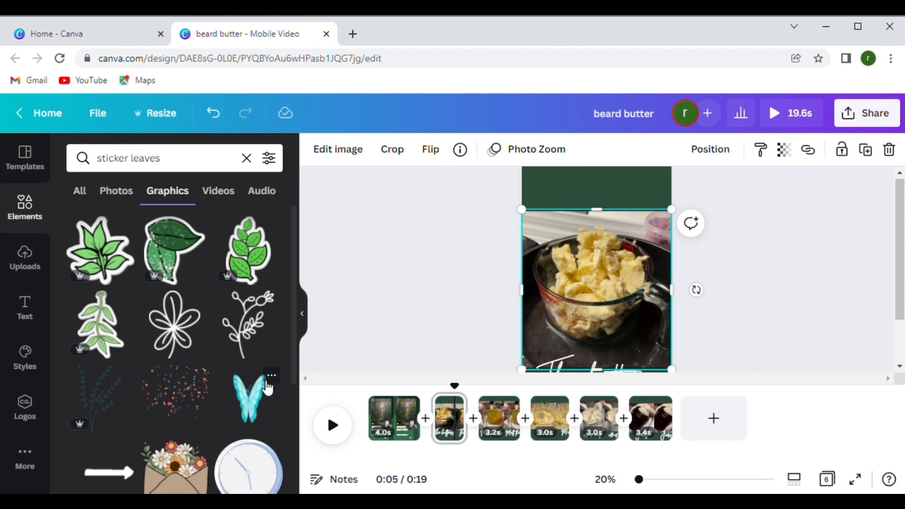
pyautogui.scroll(-3, 268, 388)
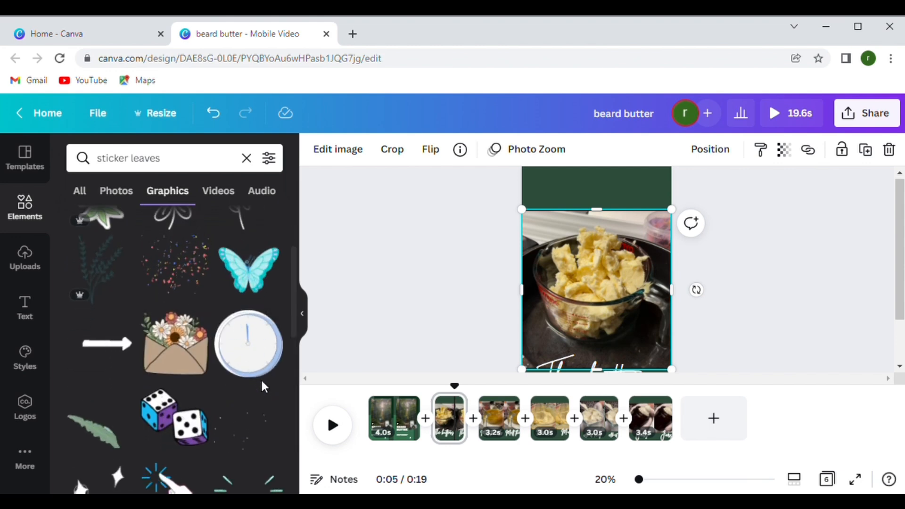
pyautogui.scroll(-2, 268, 387)
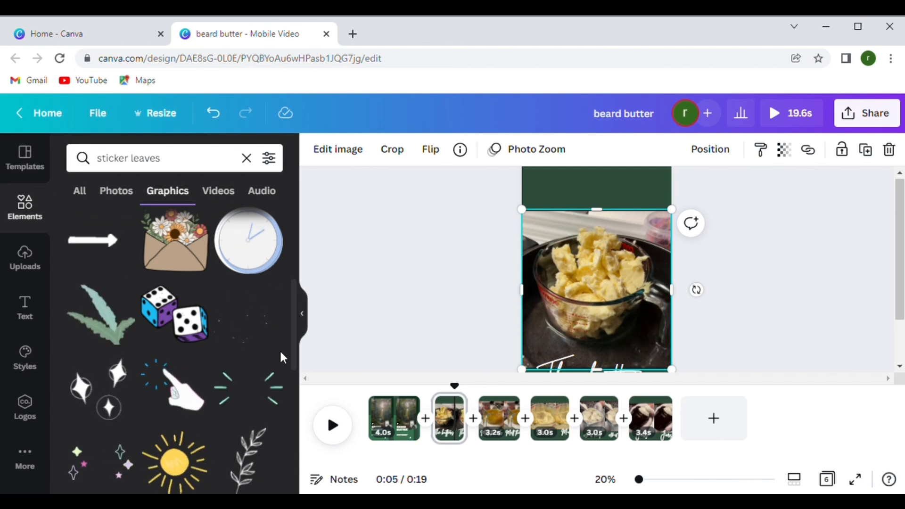
# Add the animated two-leaf green sticker to the butters page, shrink it and place it in the page's upper-right corner
pyautogui.click(565, 325)
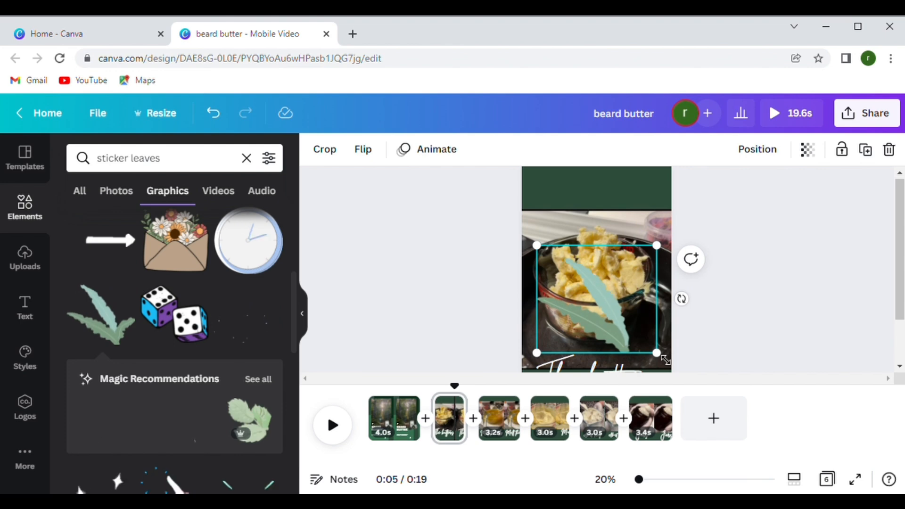
pyautogui.moveTo(648, 337); pyautogui.dragTo(662, 225)
pyautogui.click(759, 316)
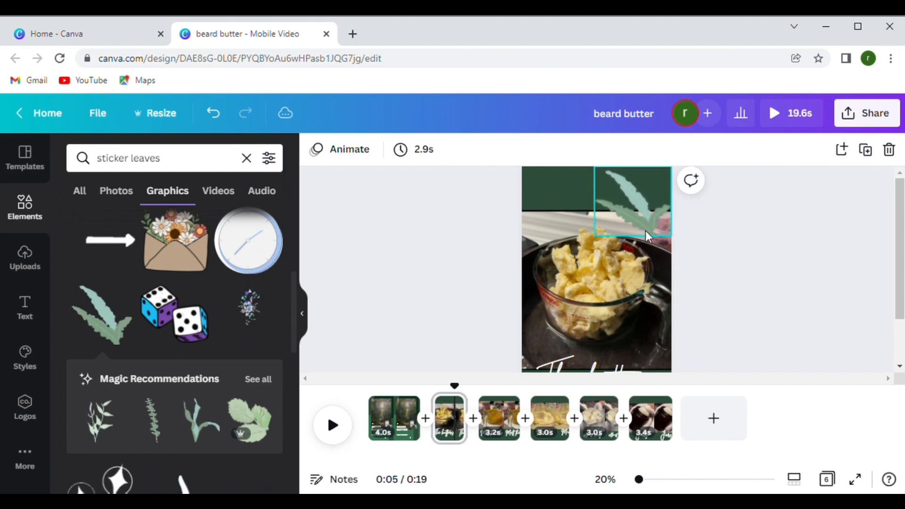
pyautogui.scroll(-2, 780, 322)
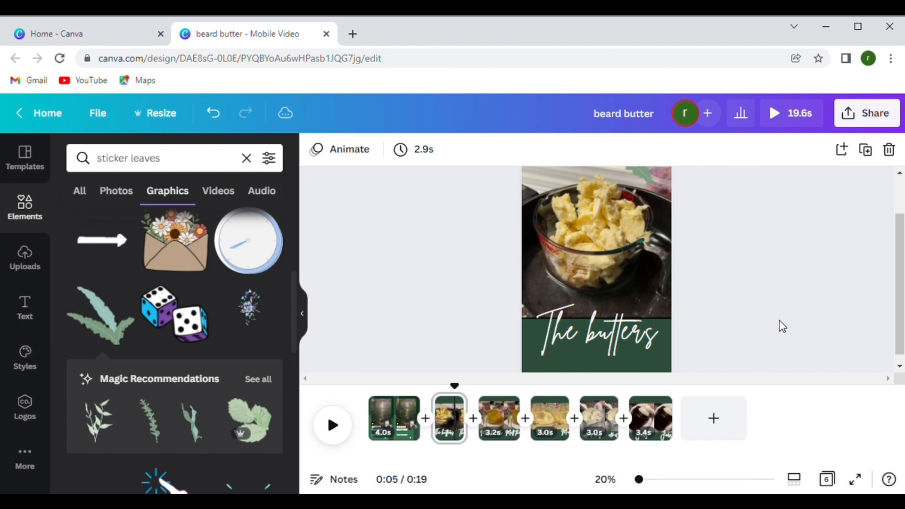
pyautogui.scroll(2, 779, 321)
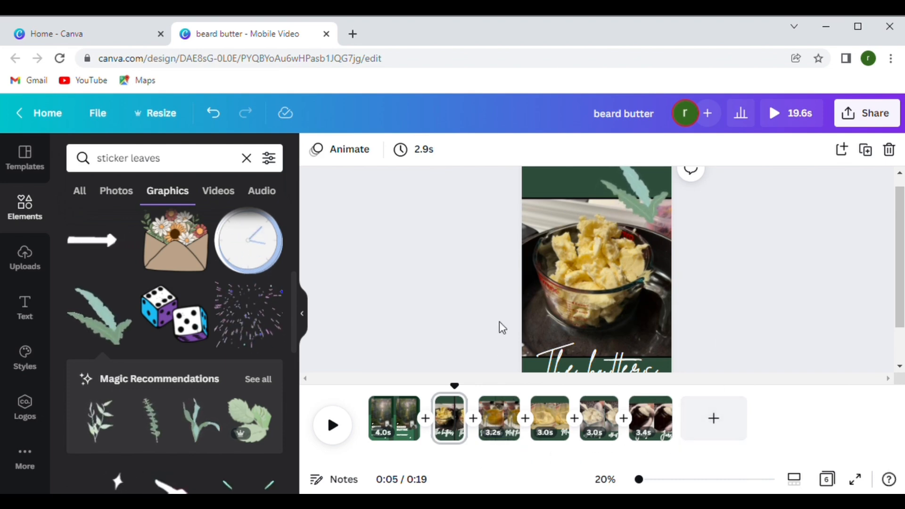
# Add the animated green burst-lines sticker to the "Melt the oils" page and place it across the upper part of the page
pyautogui.click(502, 430)
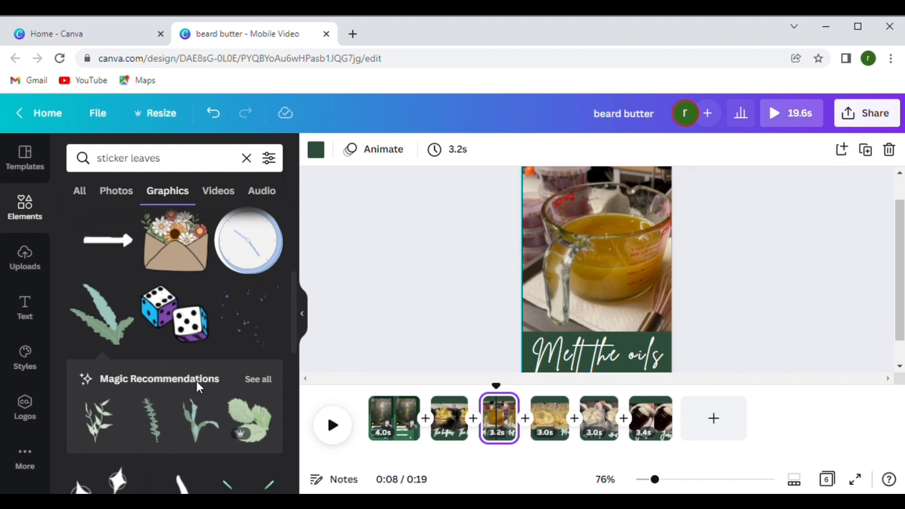
pyautogui.scroll(-2, 196, 381)
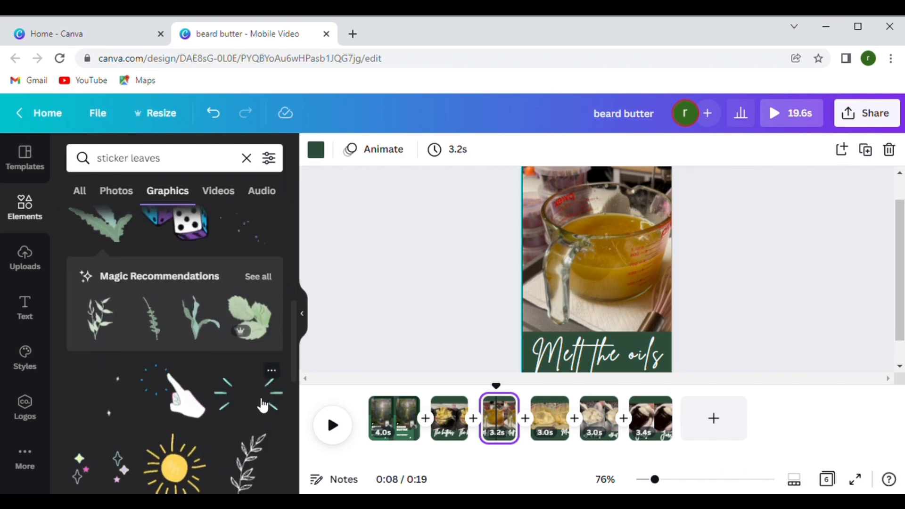
pyautogui.click(256, 413)
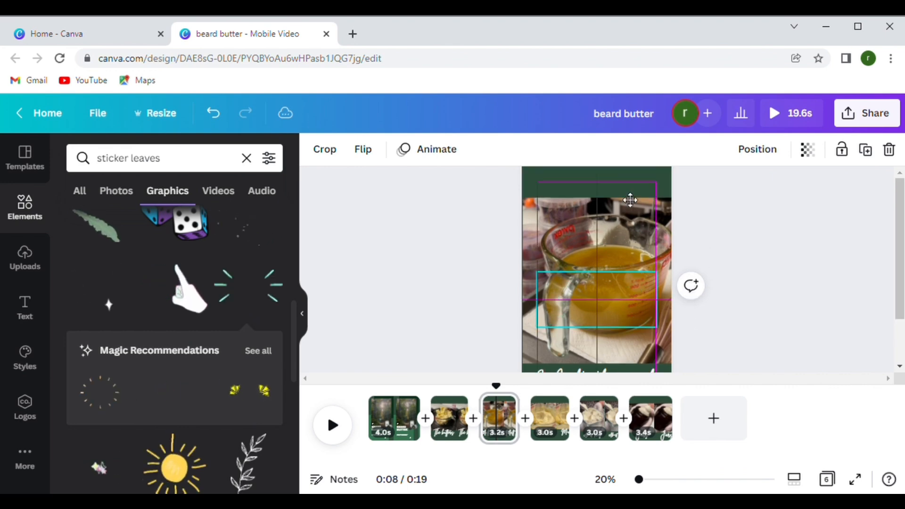
pyautogui.moveTo(632, 284); pyautogui.dragTo(633, 179)
pyautogui.click(751, 257)
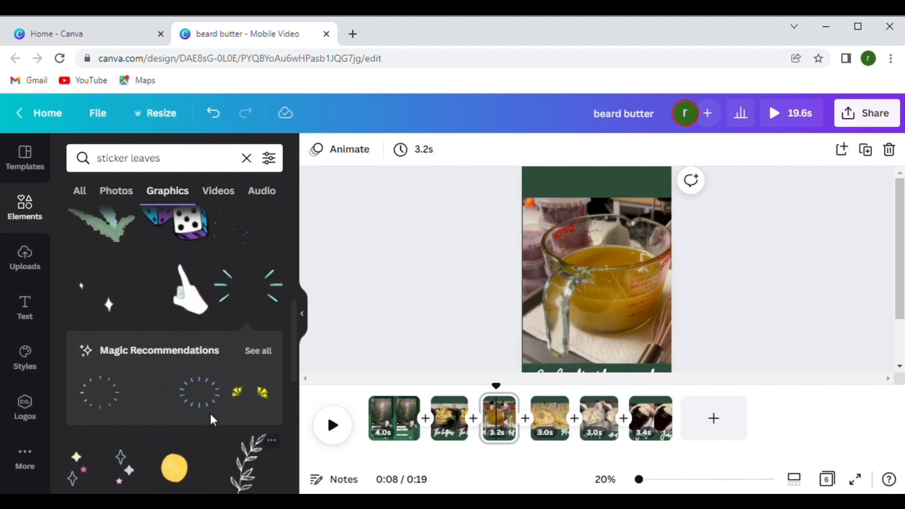
pyautogui.click(257, 309)
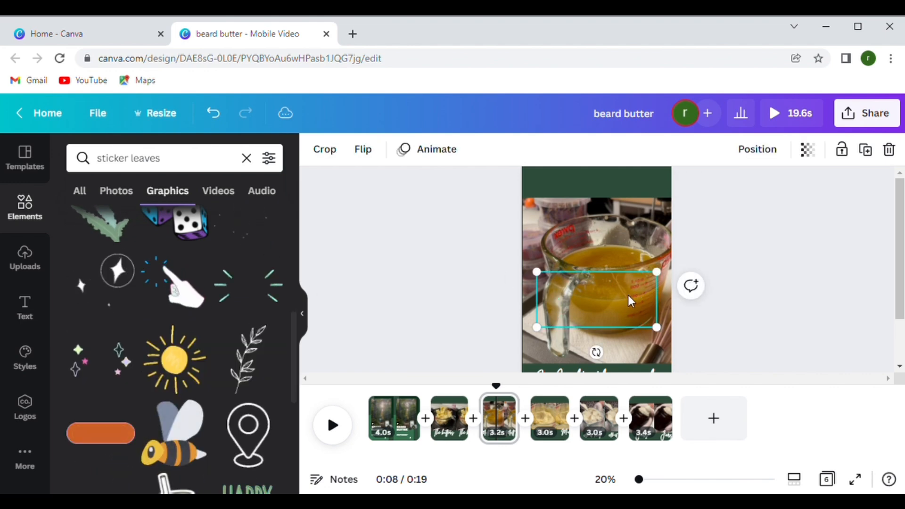
pyautogui.moveTo(623, 291); pyautogui.dragTo(617, 187)
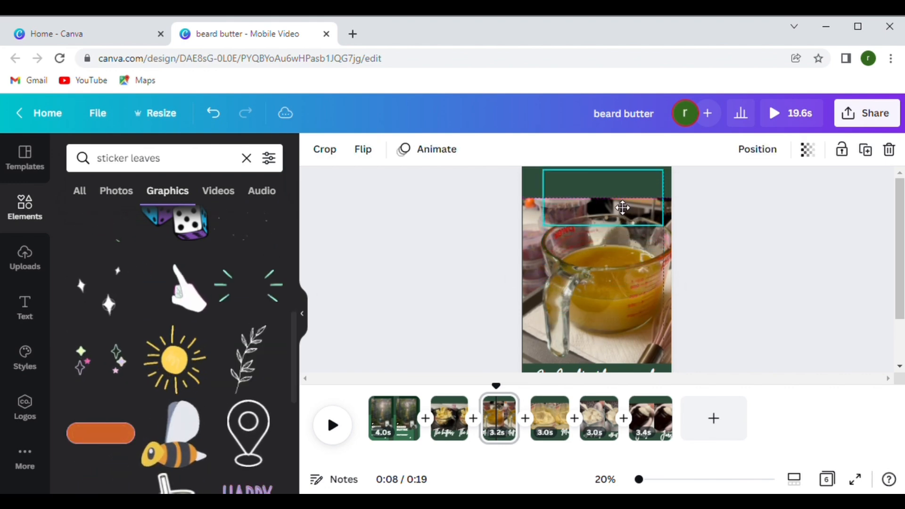
pyautogui.click(759, 298)
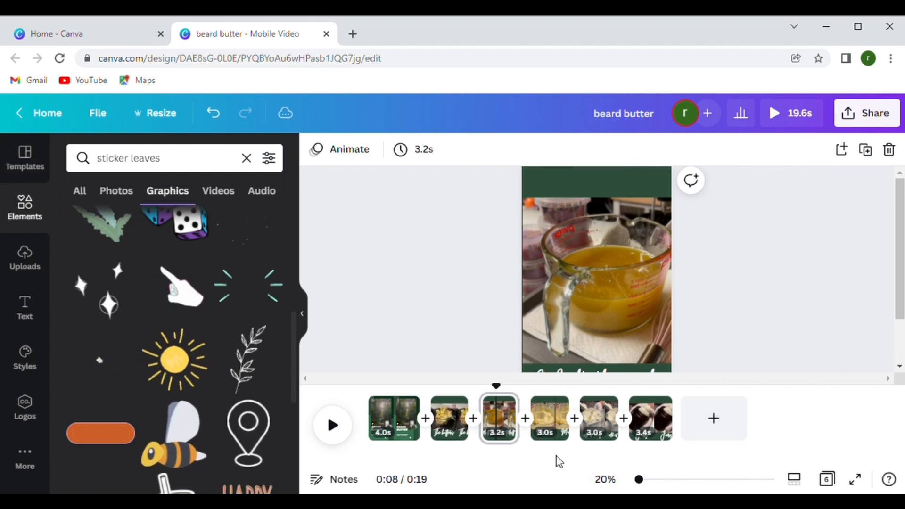
# Find an animated white sparkle-stars sticker among the graphics and place it over the upper part of the whisked-butter page
pyautogui.click(560, 421)
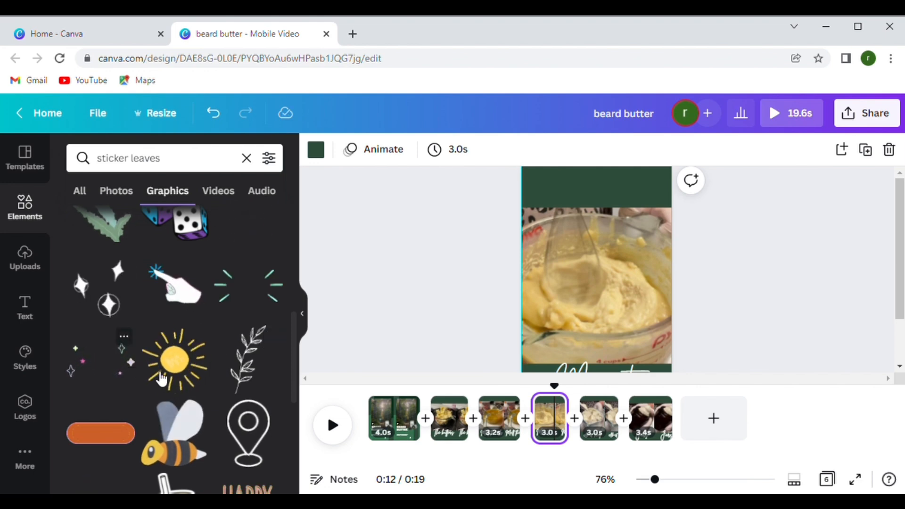
pyautogui.scroll(-2, 194, 380)
pyautogui.scroll(-2, 181, 384)
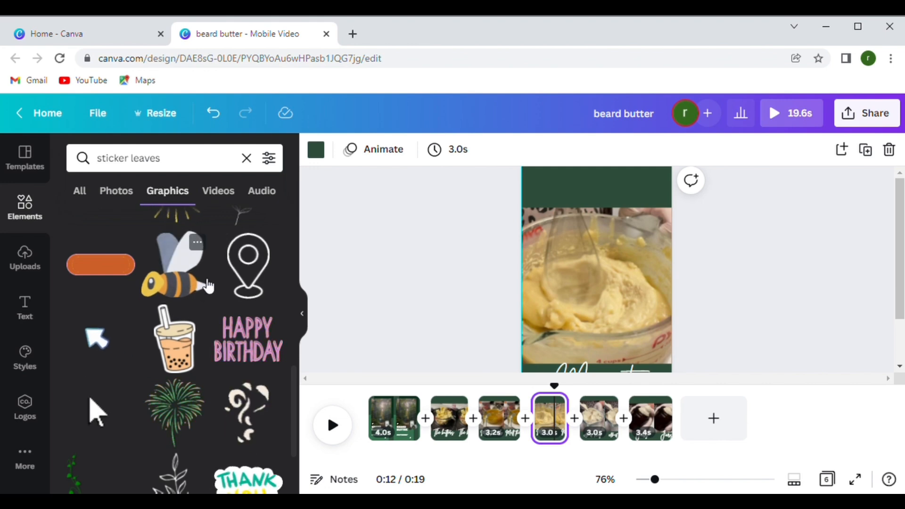
pyautogui.scroll(-1, 226, 342)
pyautogui.scroll(-1, 226, 343)
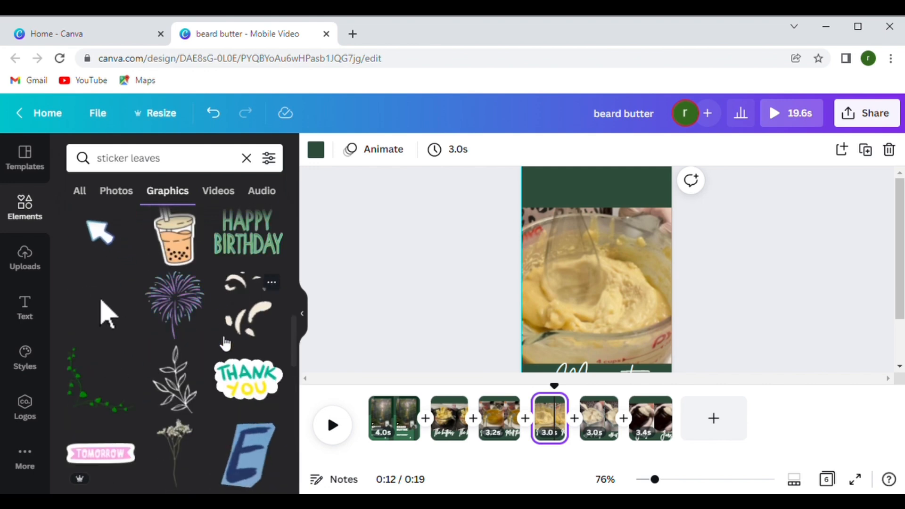
pyautogui.scroll(-1, 226, 342)
pyautogui.scroll(-1, 225, 343)
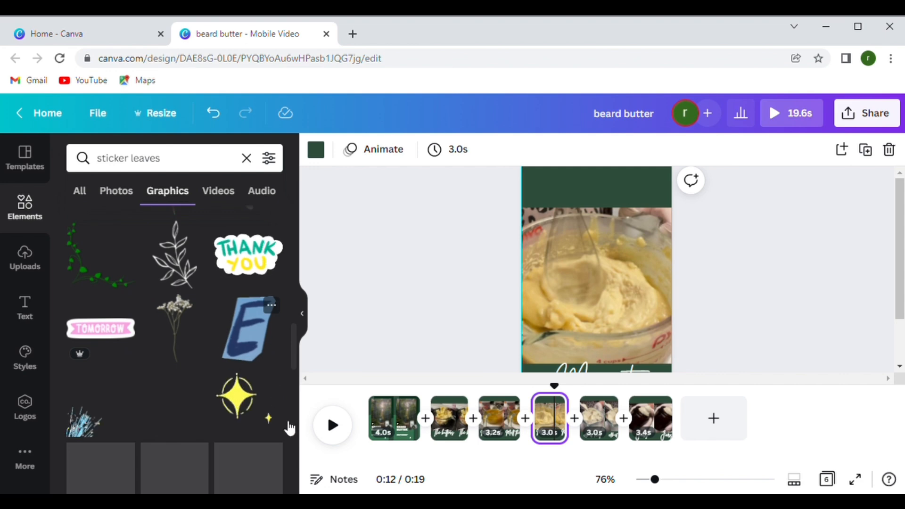
pyautogui.scroll(-2, 291, 432)
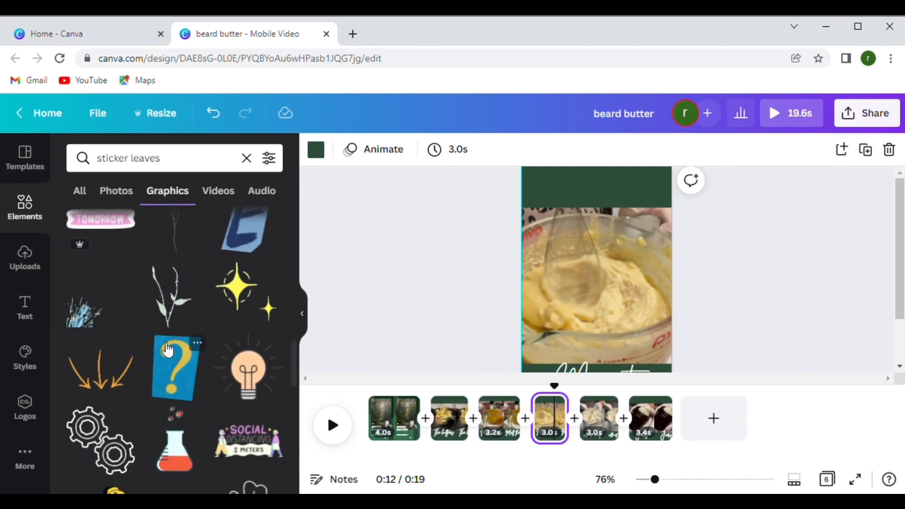
pyautogui.scroll(-3, 159, 443)
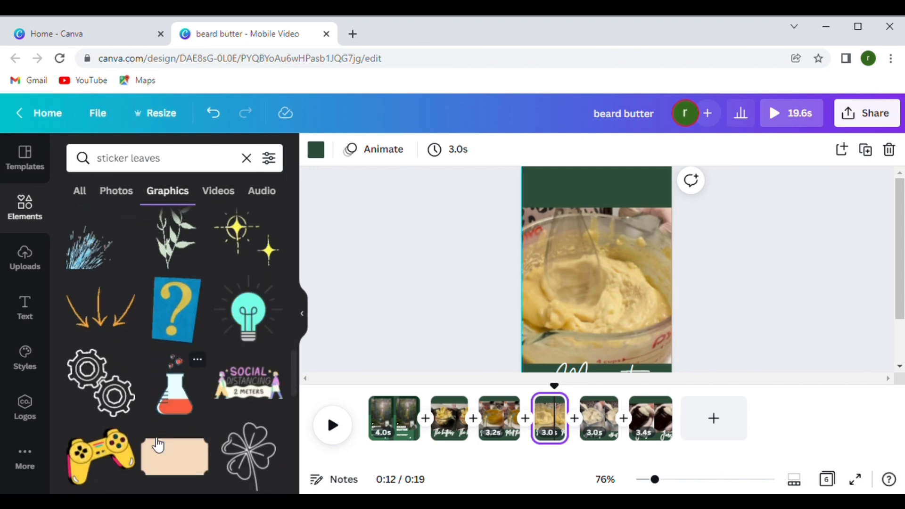
pyautogui.scroll(-3, 158, 443)
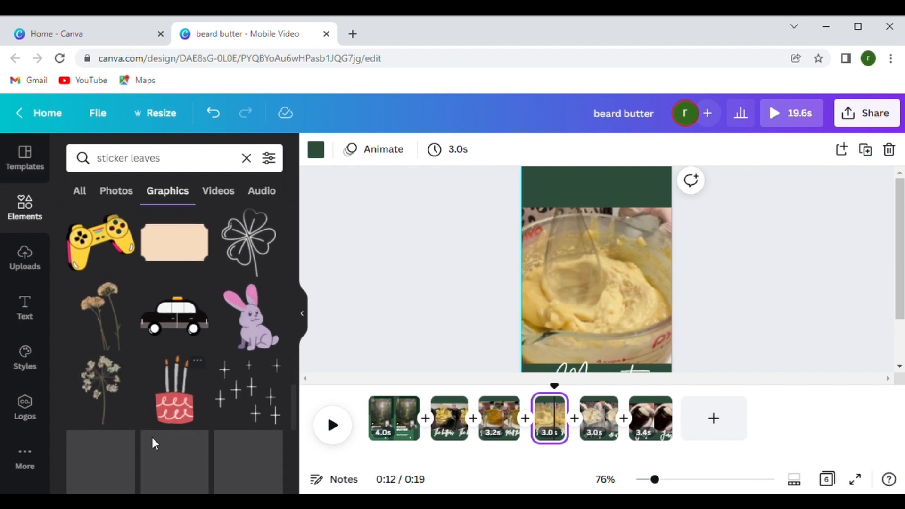
pyautogui.moveTo(249, 415); pyautogui.dragTo(636, 196)
pyautogui.click(774, 329)
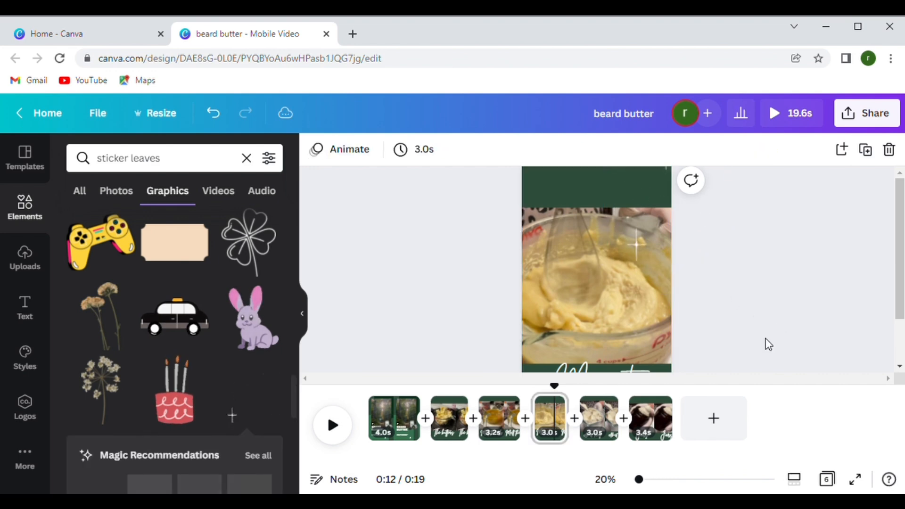
# Add the animated green eucalyptus branch sticker to the "Almost Ready" page, hanging down along the right side of the photo
pyautogui.click(611, 428)
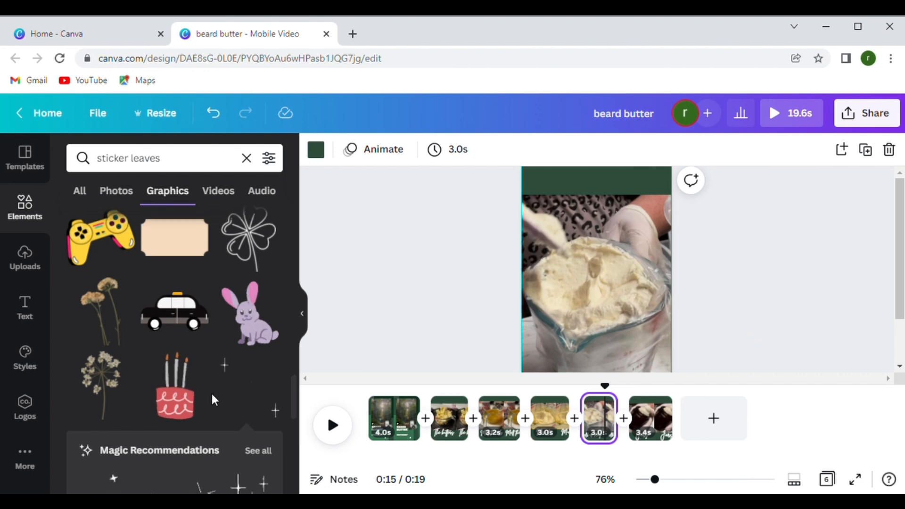
pyautogui.scroll(-6, 212, 397)
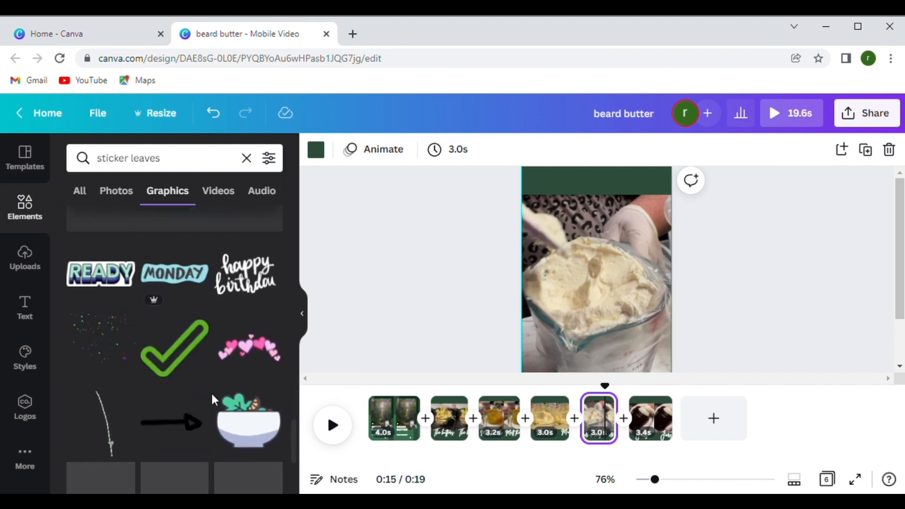
pyautogui.scroll(-2, 212, 395)
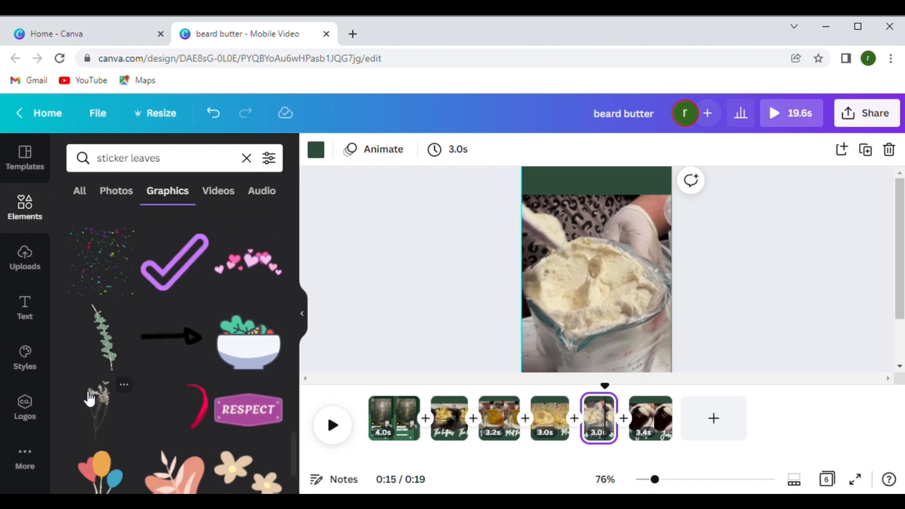
pyautogui.moveTo(111, 356); pyautogui.dragTo(624, 210)
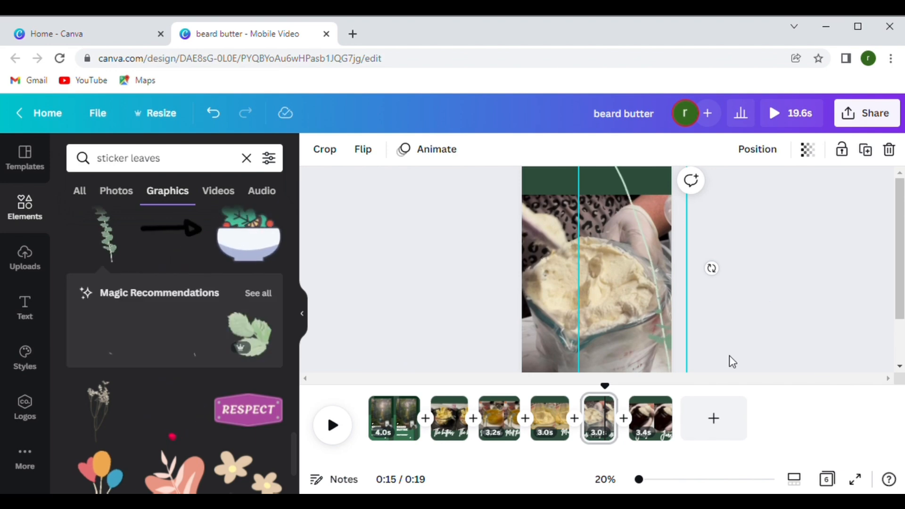
pyautogui.scroll(-1, 746, 341)
pyautogui.scroll(-1, 745, 340)
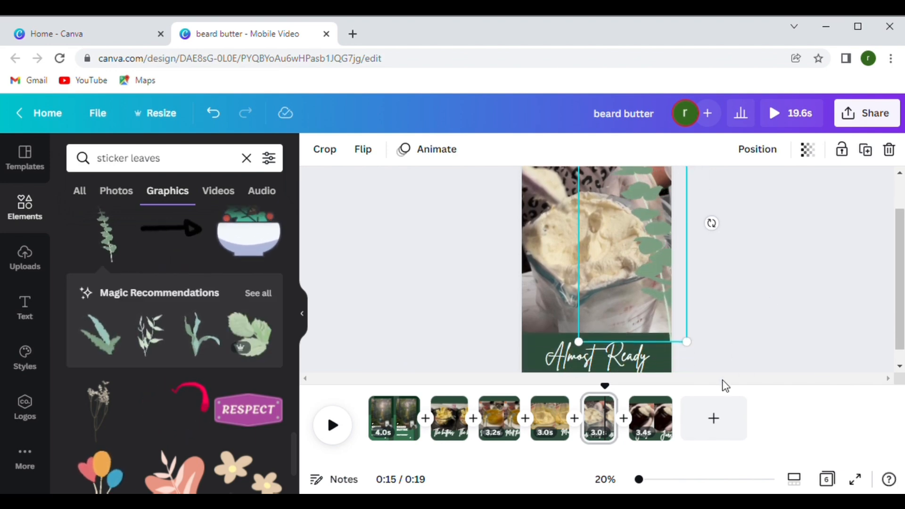
pyautogui.click(687, 394)
# Append a new page after the filled-jar page and insert the uploaded beard butter photo with the green-lettered box and open tilted jar
pyautogui.click(666, 408)
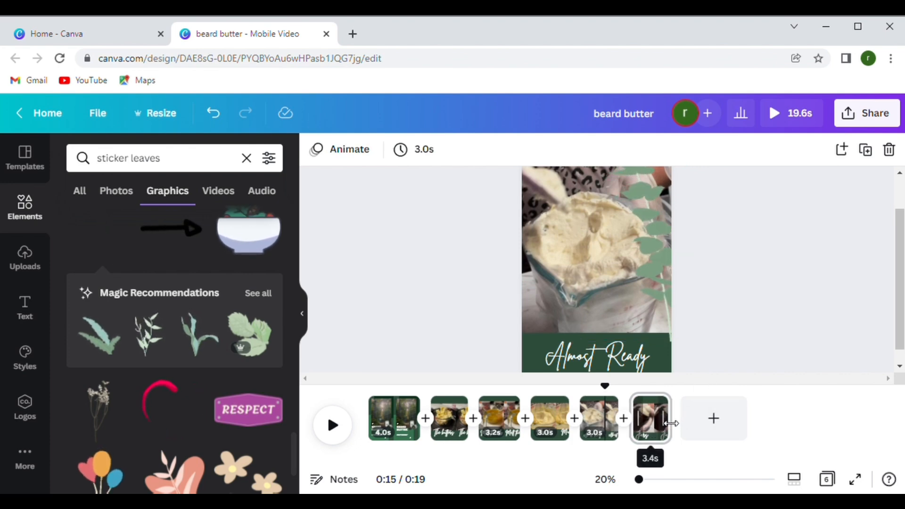
pyautogui.click(731, 332)
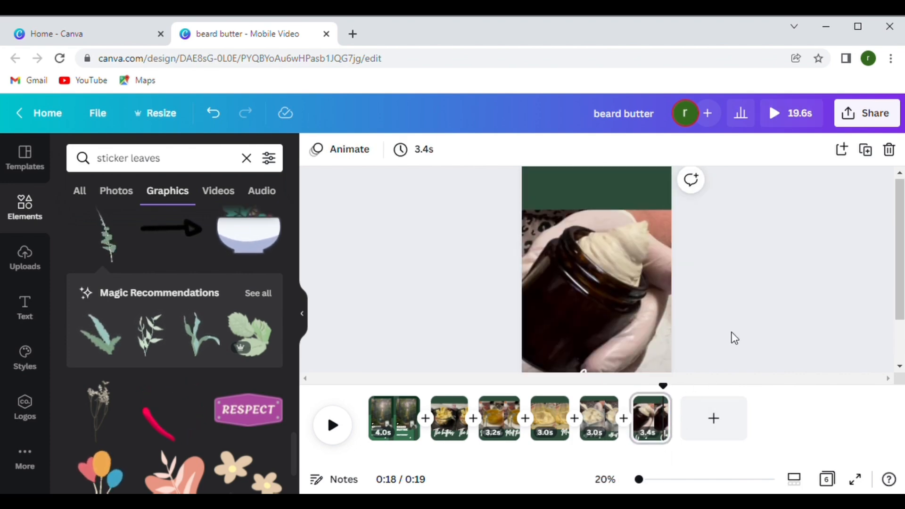
pyautogui.click(716, 419)
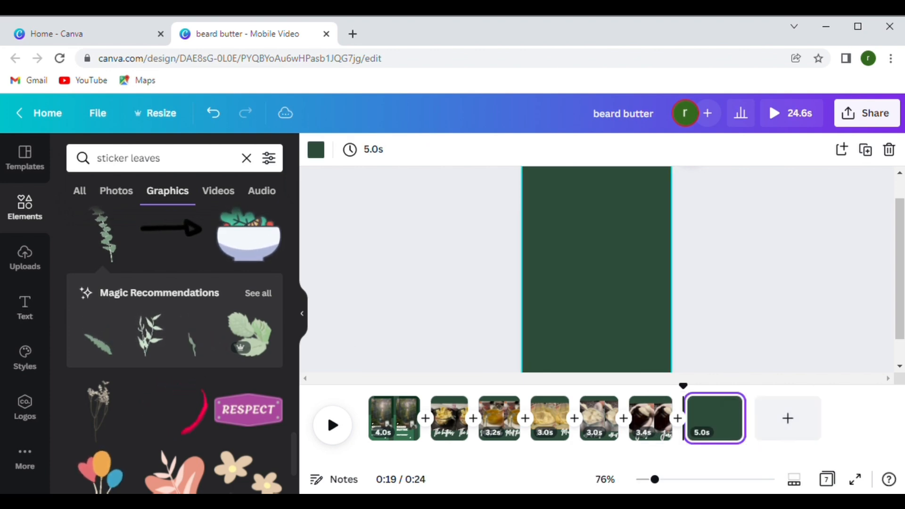
pyautogui.click(28, 264)
pyautogui.scroll(-10, 233, 352)
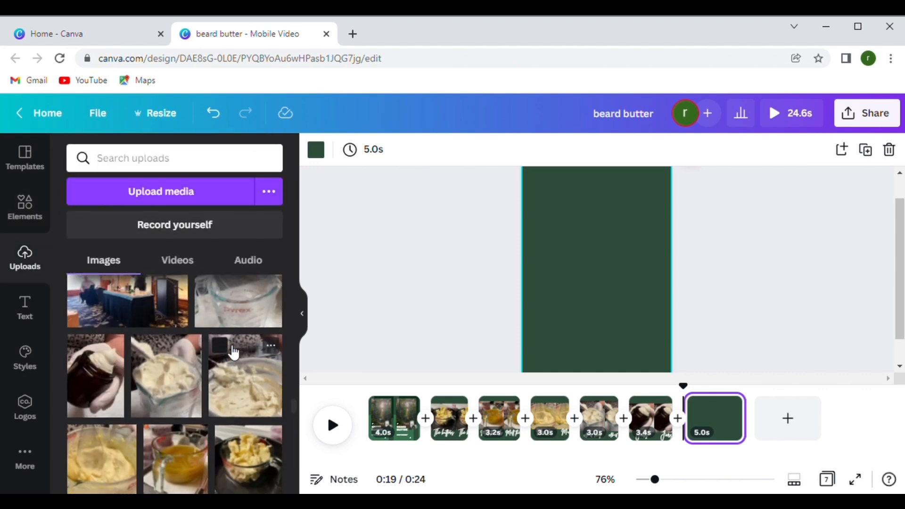
pyautogui.scroll(-10, 234, 352)
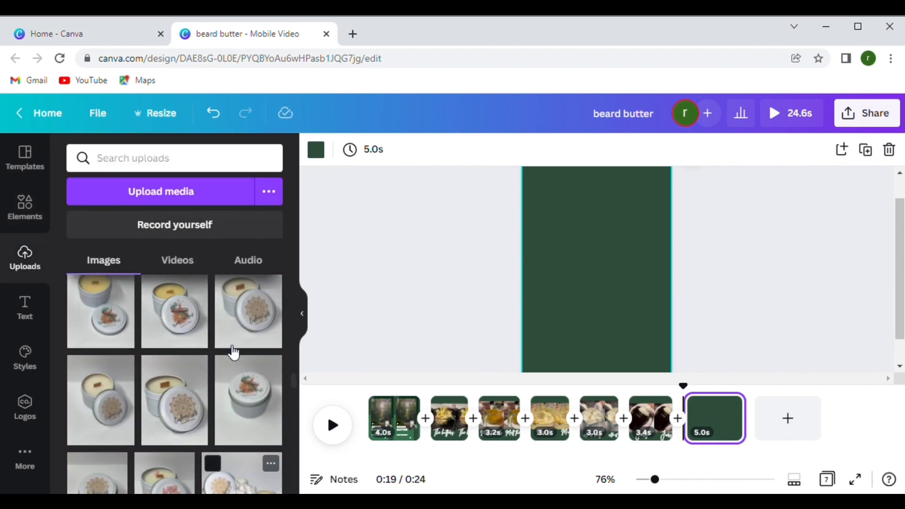
pyautogui.scroll(-10, 234, 353)
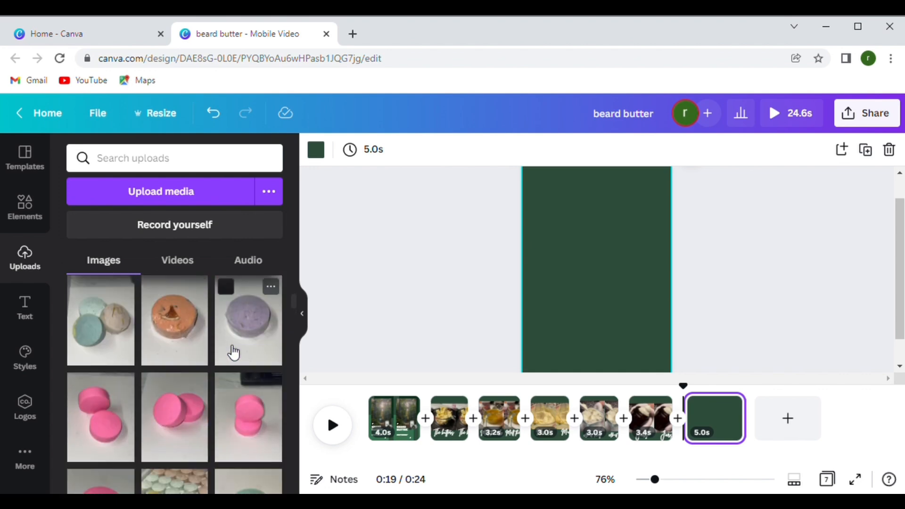
pyautogui.scroll(-5, 234, 353)
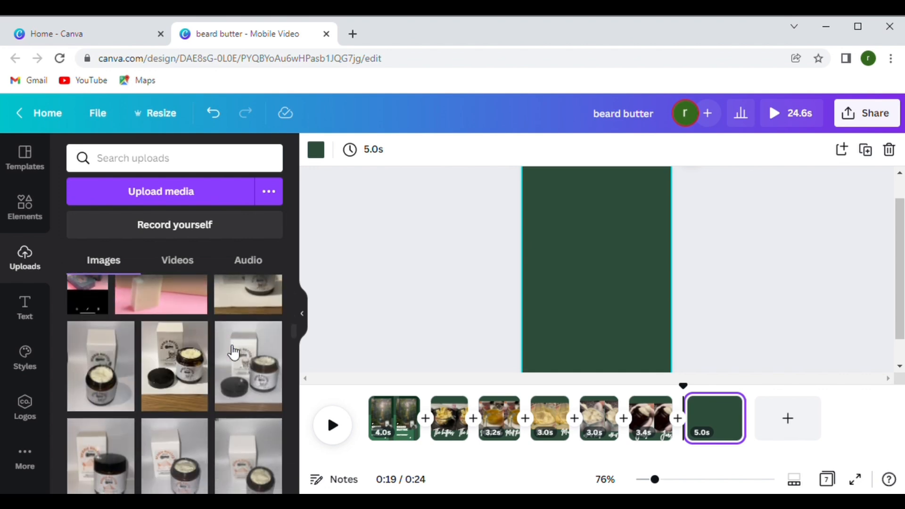
pyautogui.scroll(-3, 234, 353)
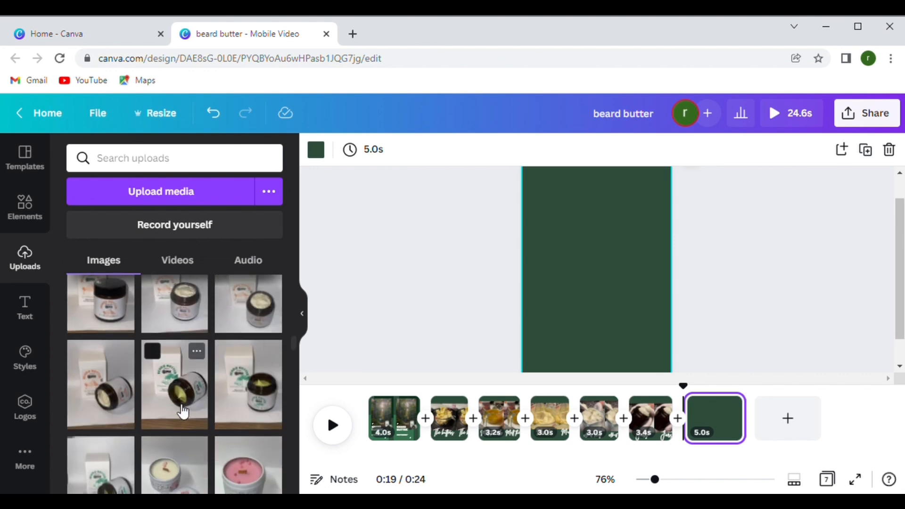
pyautogui.click(183, 411)
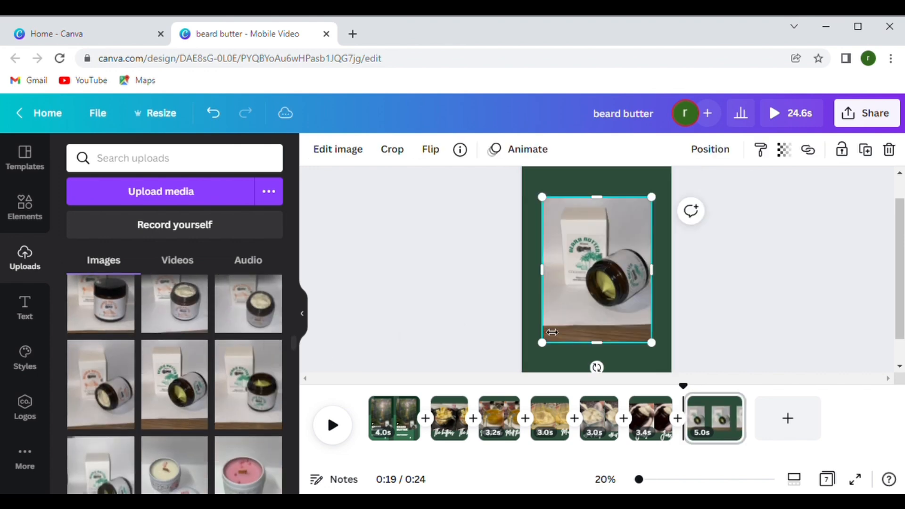
# Crop the wooden table edge off the bottom of the beard butter photo and remove the photo's background
pyautogui.moveTo(604, 343); pyautogui.dragTo(605, 325)
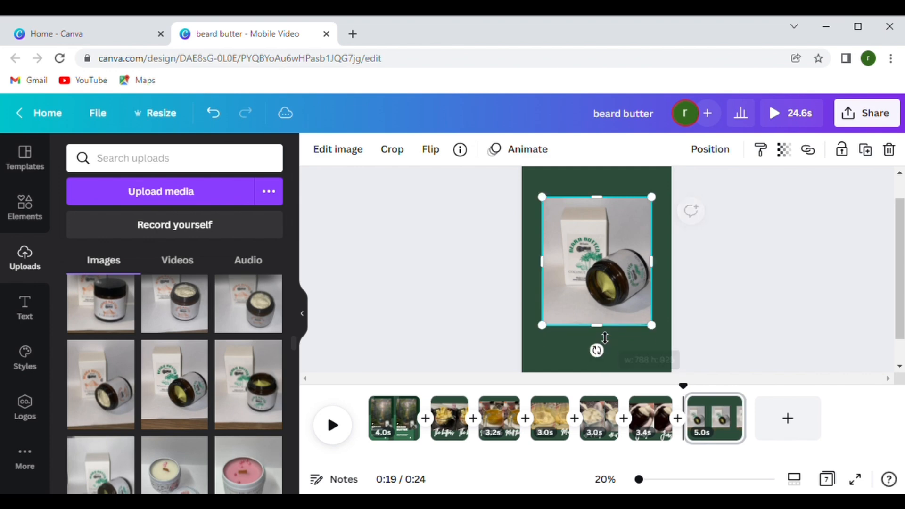
pyautogui.click(347, 150)
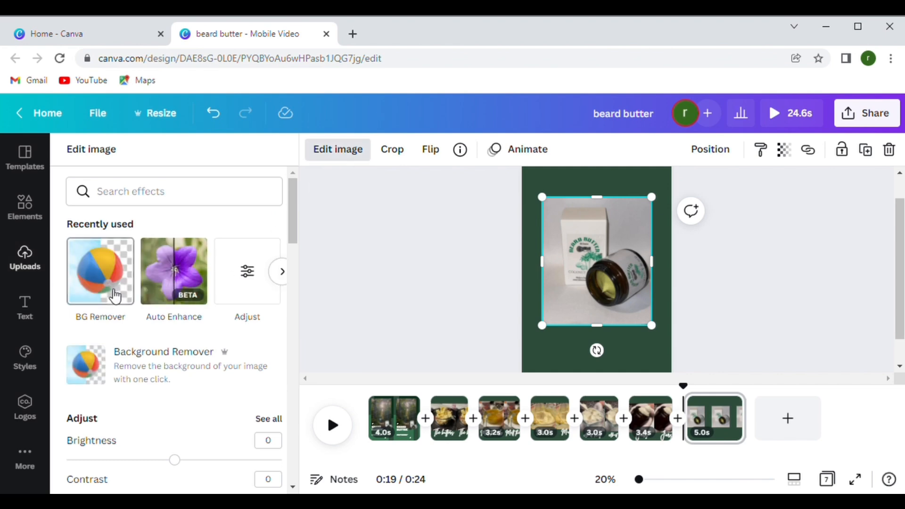
pyautogui.click(115, 296)
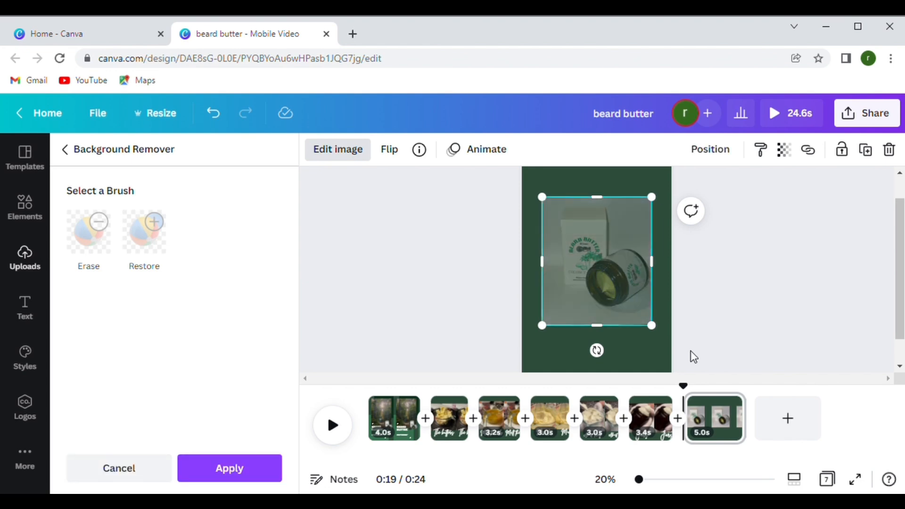
# Enlarge the beard butter cutout to about the full page width, reposition it and apply the background removal
pyautogui.moveTo(661, 334); pyautogui.dragTo(671, 350)
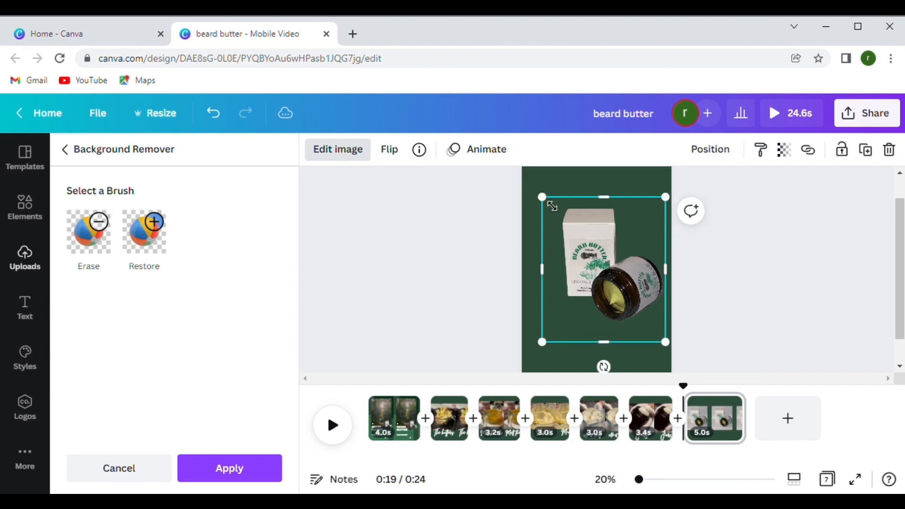
pyautogui.moveTo(545, 201); pyautogui.dragTo(511, 186)
pyautogui.moveTo(633, 262); pyautogui.dragTo(621, 275)
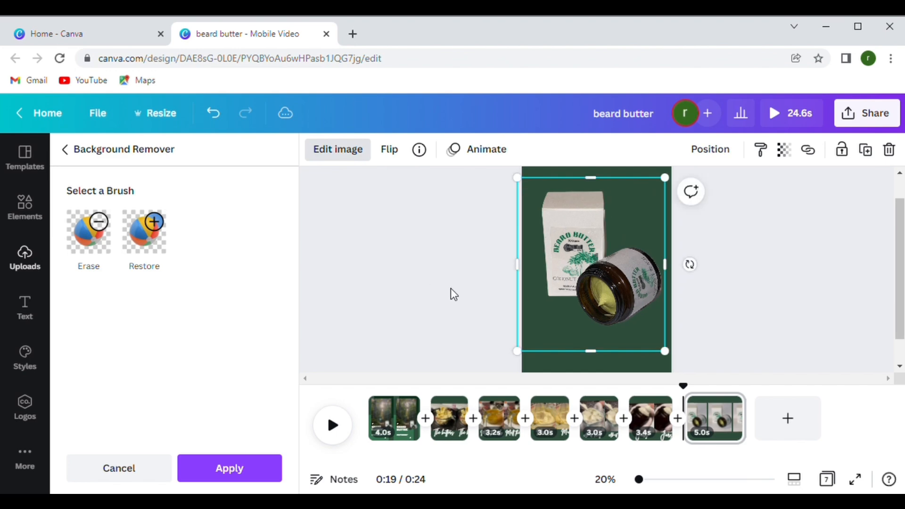
pyautogui.click(257, 466)
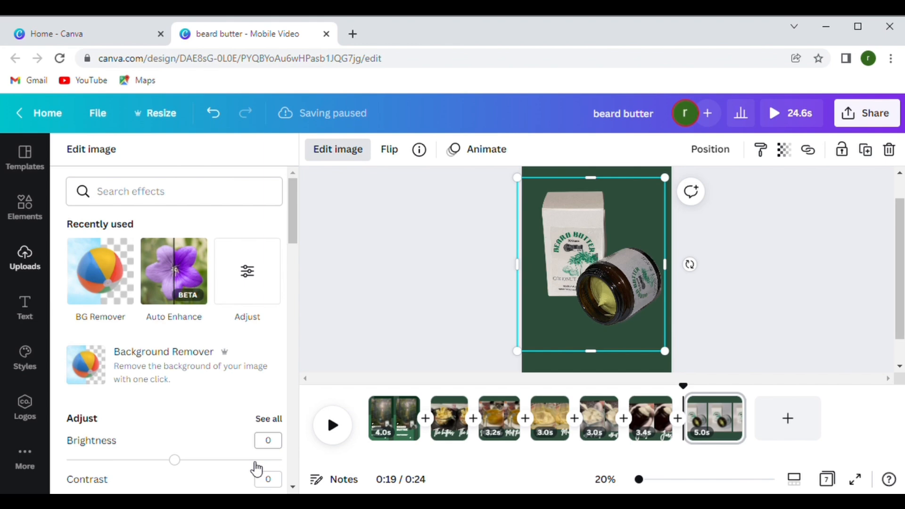
# Auto-enhance the beard butter cutout on the closing page and shift it slightly so it is centred across the page width
pyautogui.click(204, 320)
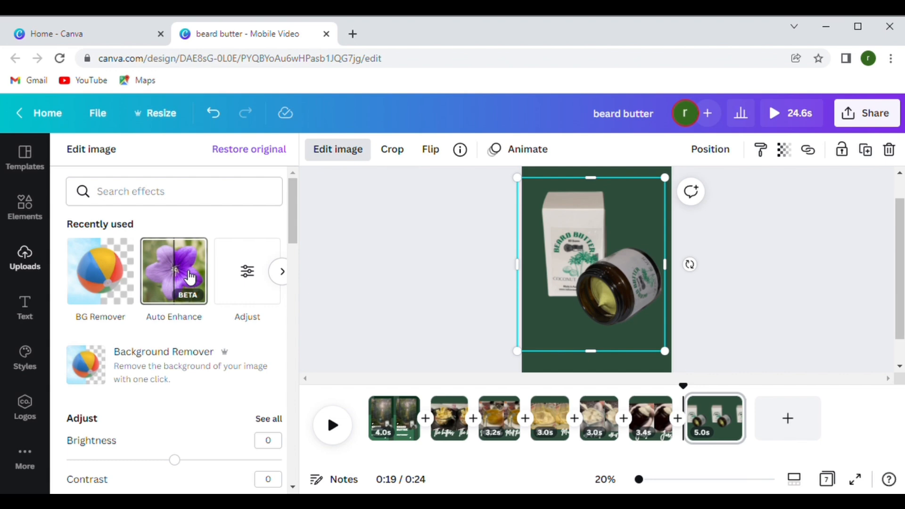
pyautogui.click(190, 279)
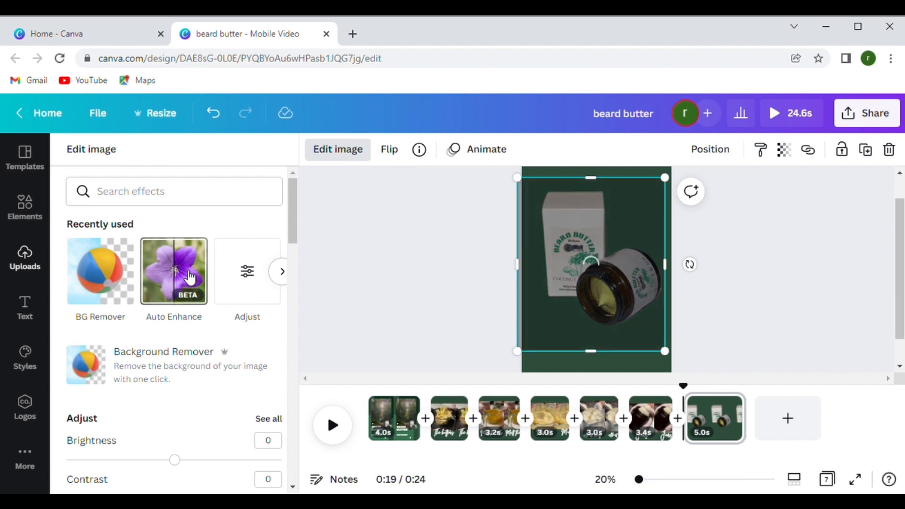
pyautogui.click(190, 278)
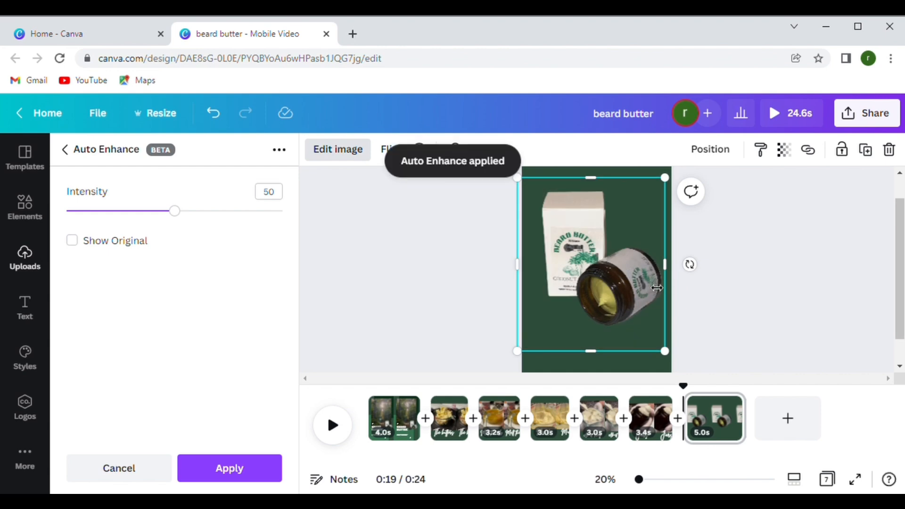
pyautogui.moveTo(642, 280); pyautogui.dragTo(649, 287)
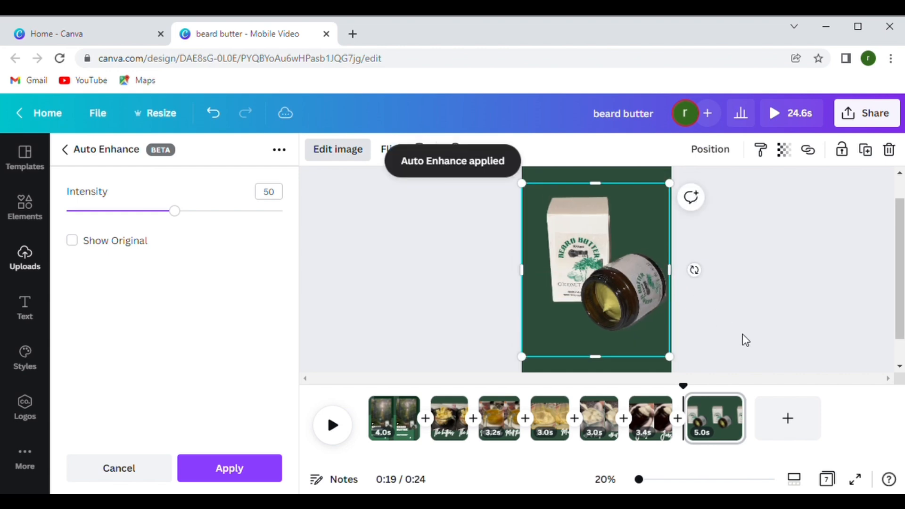
pyautogui.click(747, 340)
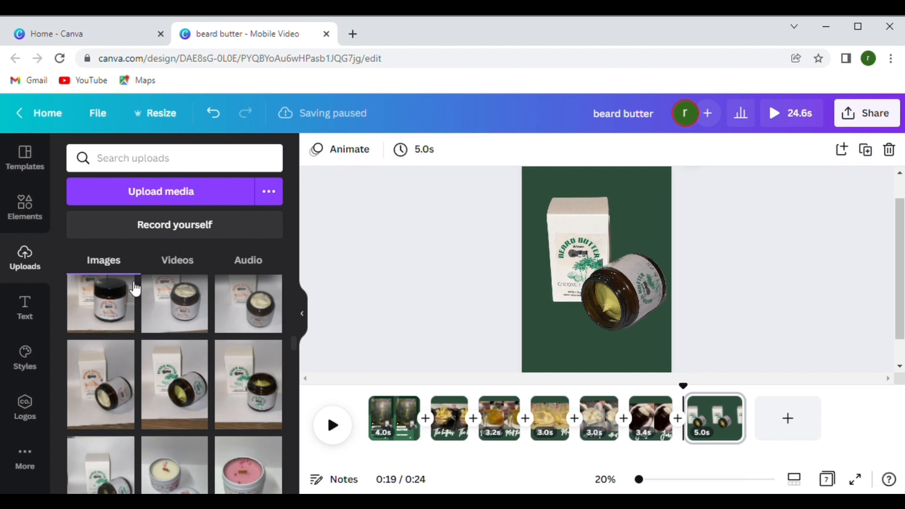
# Add the animated white starburst sticker to the closing product page, at the photo's lower-left and upper-right corners
pyautogui.click(30, 225)
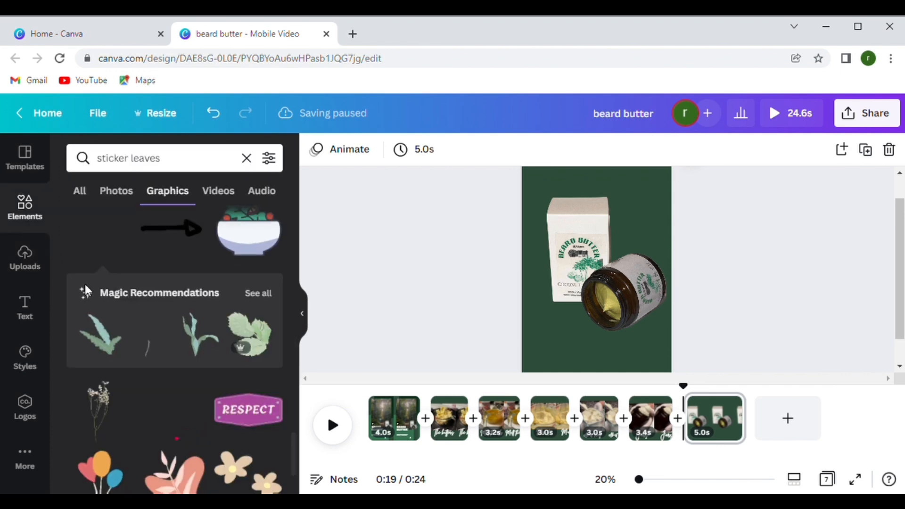
pyautogui.scroll(-5, 203, 394)
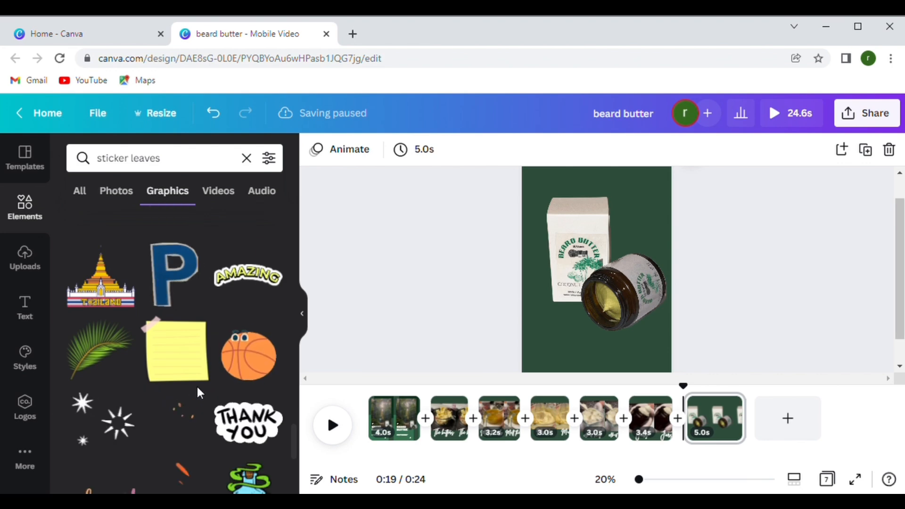
pyautogui.scroll(-2, 196, 384)
pyautogui.moveTo(123, 391); pyautogui.dragTo(563, 357)
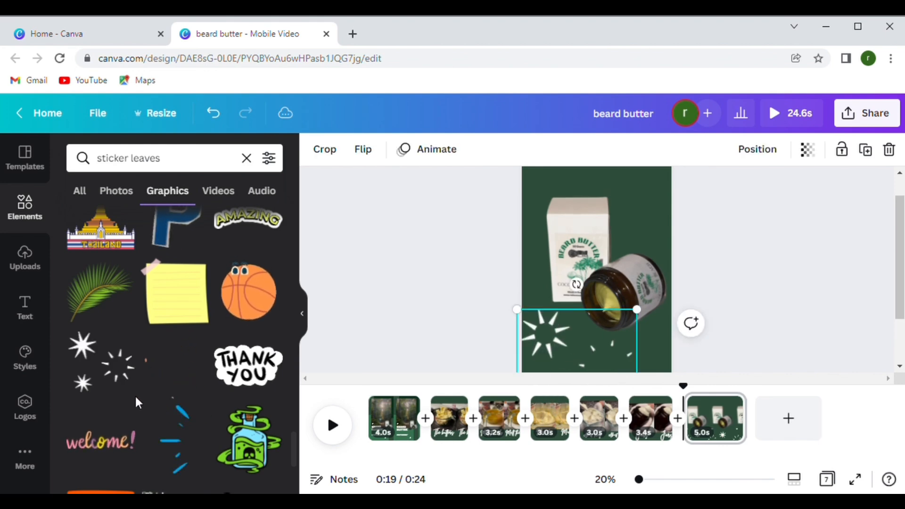
pyautogui.moveTo(586, 236); pyautogui.dragTo(735, 200)
pyautogui.click(774, 281)
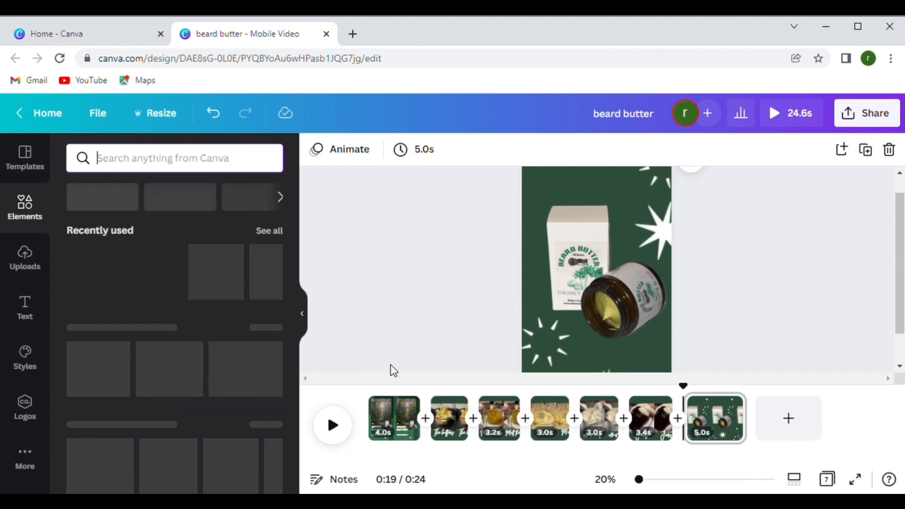
# Play the whole reel from the opening forest page to review it
pyautogui.click(396, 425)
pyautogui.click(341, 430)
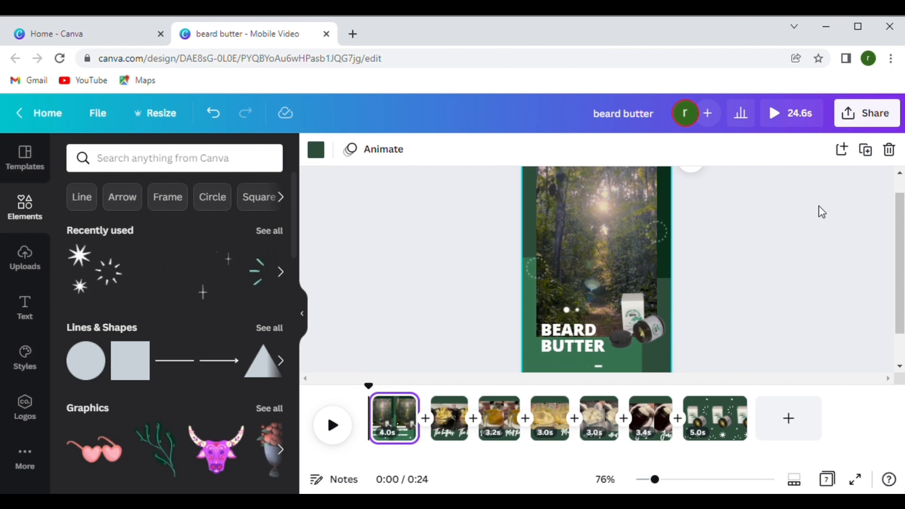
pyautogui.scroll(1, 822, 212)
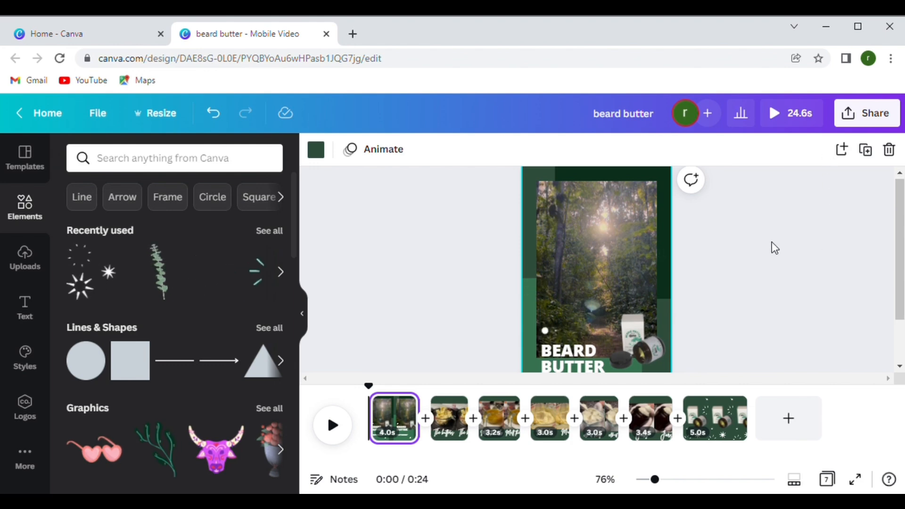
# Download all 7 pages of the beard butter design as an MP4 video, keeping the download settings saved
pyautogui.click(873, 123)
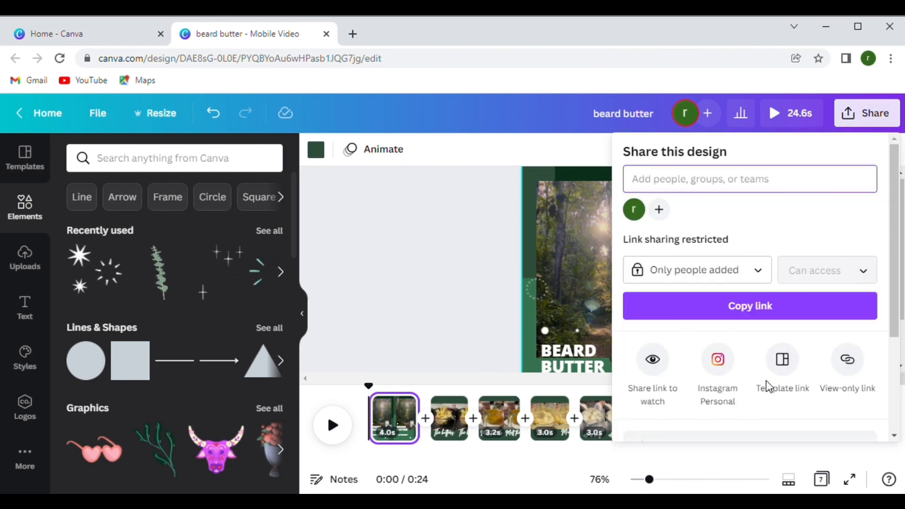
pyautogui.scroll(-2, 765, 380)
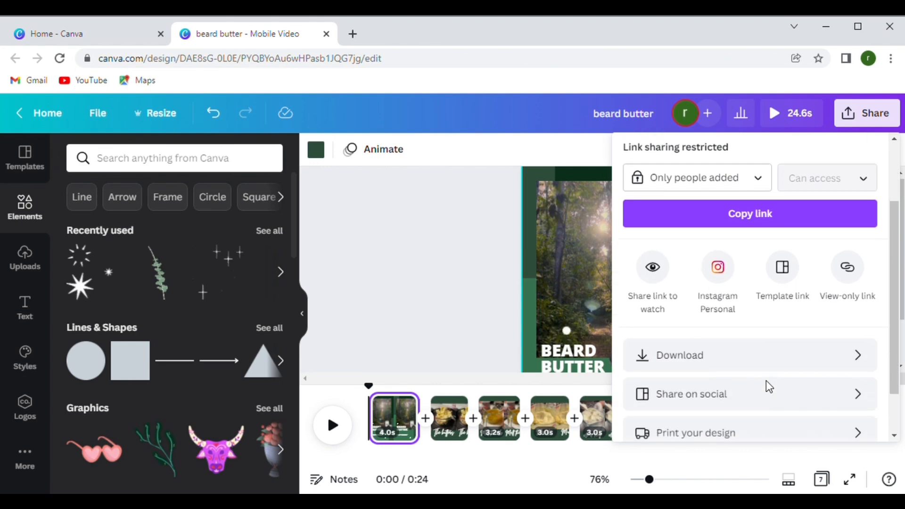
pyautogui.click(768, 356)
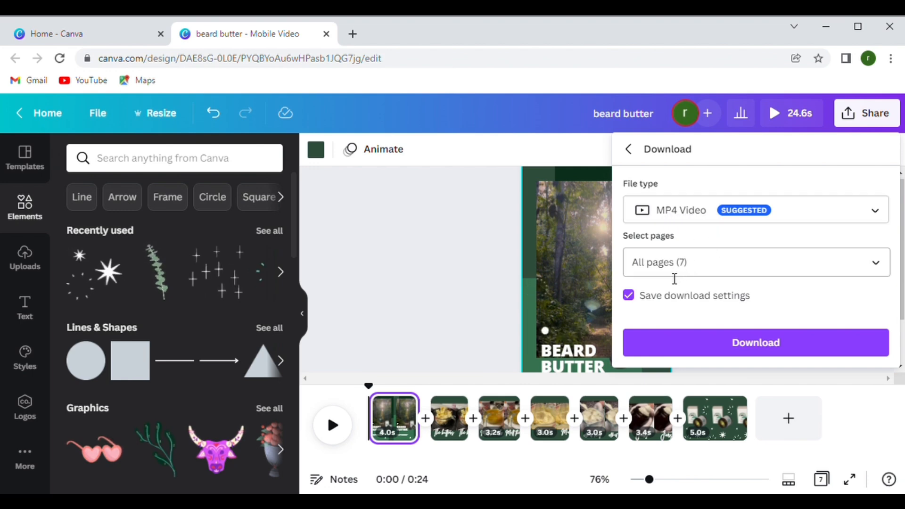
pyautogui.click(735, 351)
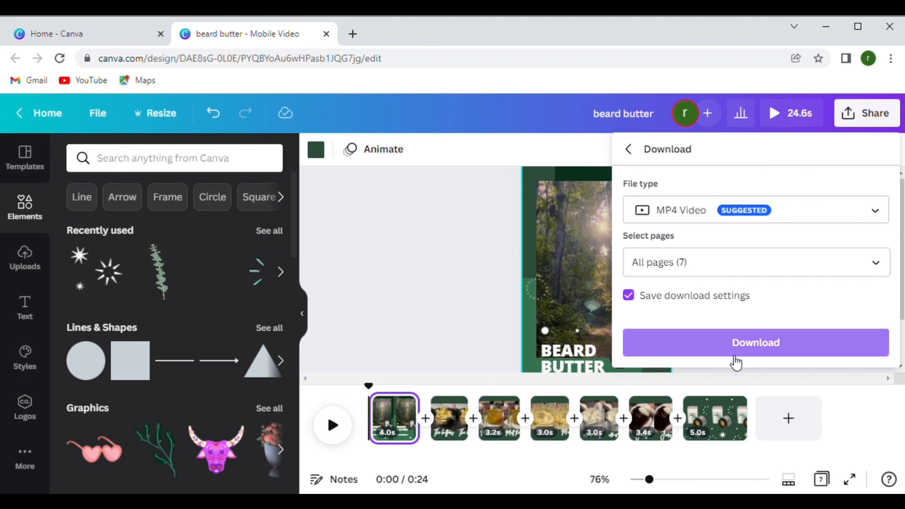
pyautogui.click(759, 348)
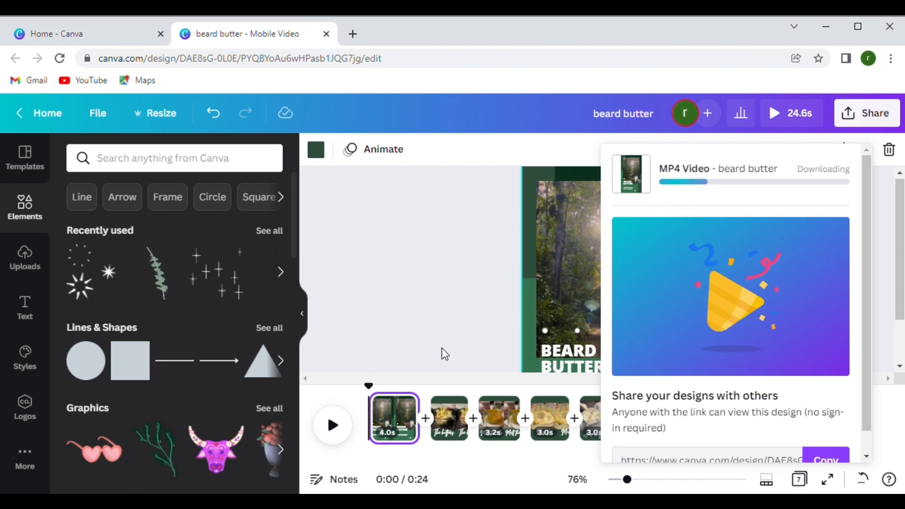
pyautogui.click(455, 351)
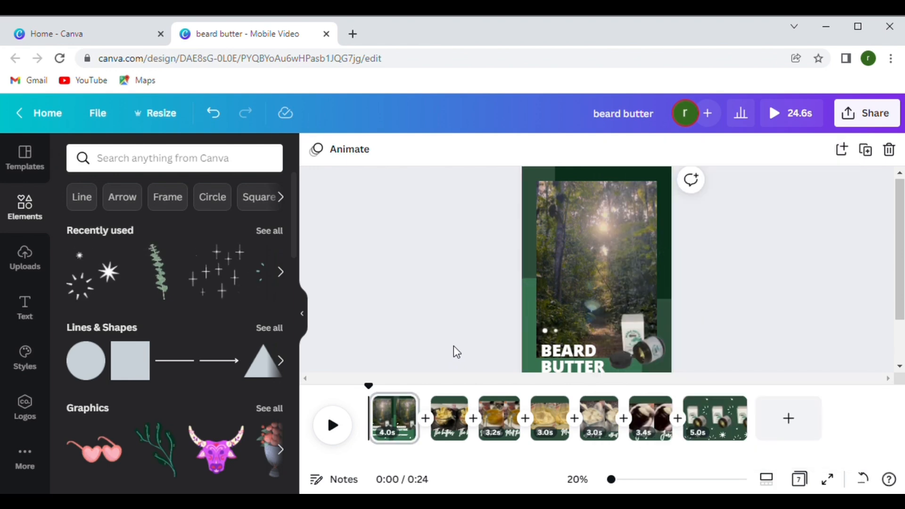